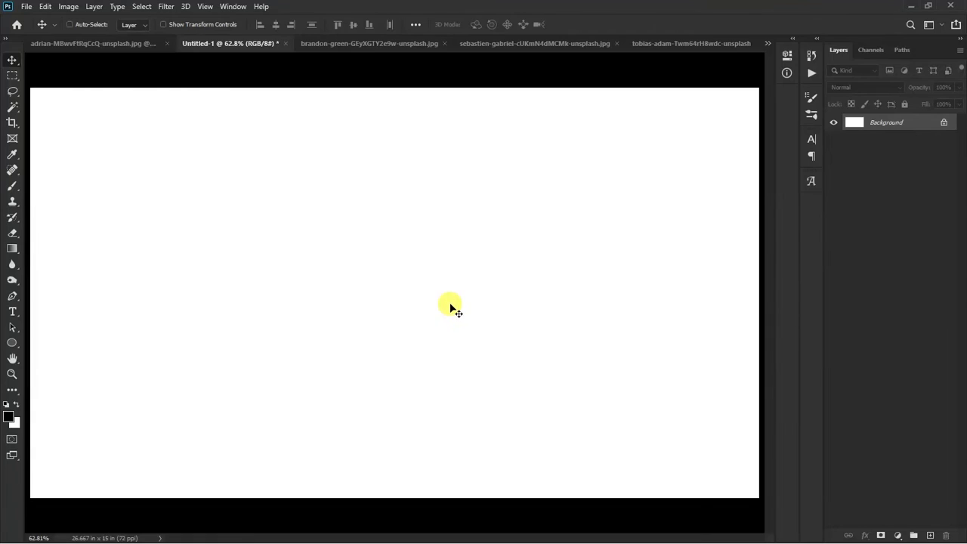
Step: Bring the snowy mountain cliff photo into the blank Untitled-1 canvas
left_click(103, 50)
mouse_move(367, 194)
left_mouse_down()
mouse_move(335, 50)
mouse_move(310, 242)
left_mouse_up()
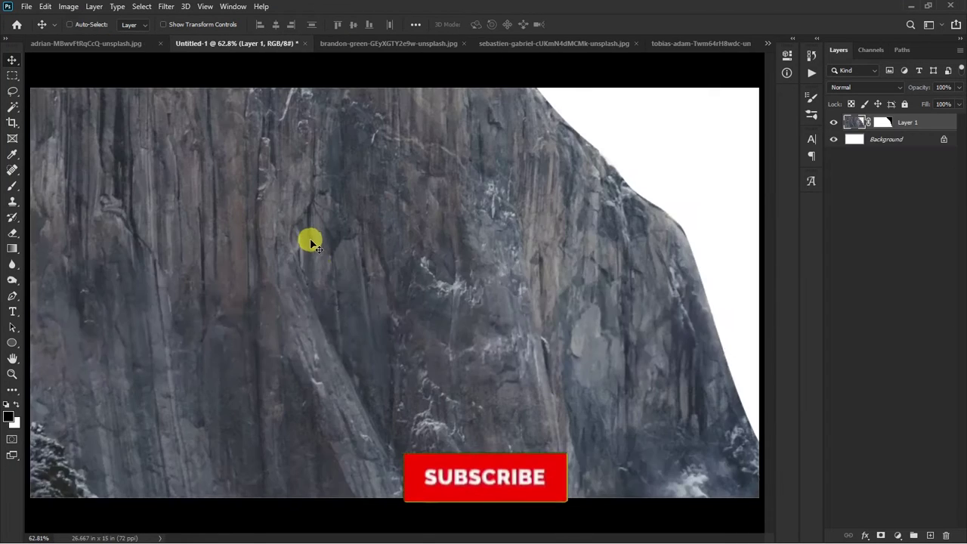
scroll(340, 319, "down", 3)
scroll(416, 316, "down", 3)
scroll(451, 306, "down", 3)
scroll(464, 280, "down", 1)
Step: Scale the mountain down to about a third and place it in the lower-left corner
mouse_move(491, 106)
left_mouse_down()
mouse_move(436, 247)
mouse_move(415, 257)
left_mouse_up()
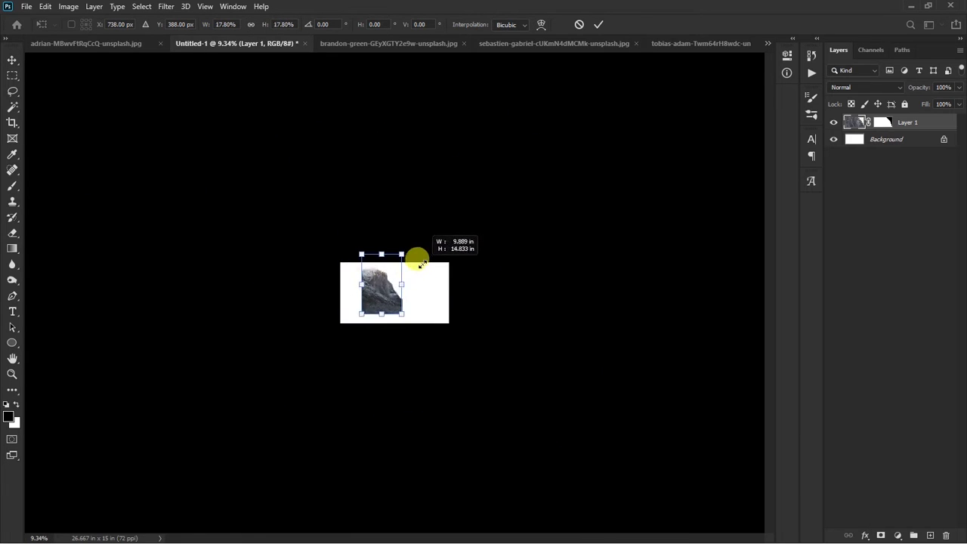
scroll(400, 295, "up", 2)
scroll(399, 294, "up", 1)
mouse_move(399, 294)
left_mouse_down()
mouse_move(367, 295)
mouse_move(338, 320)
left_mouse_up()
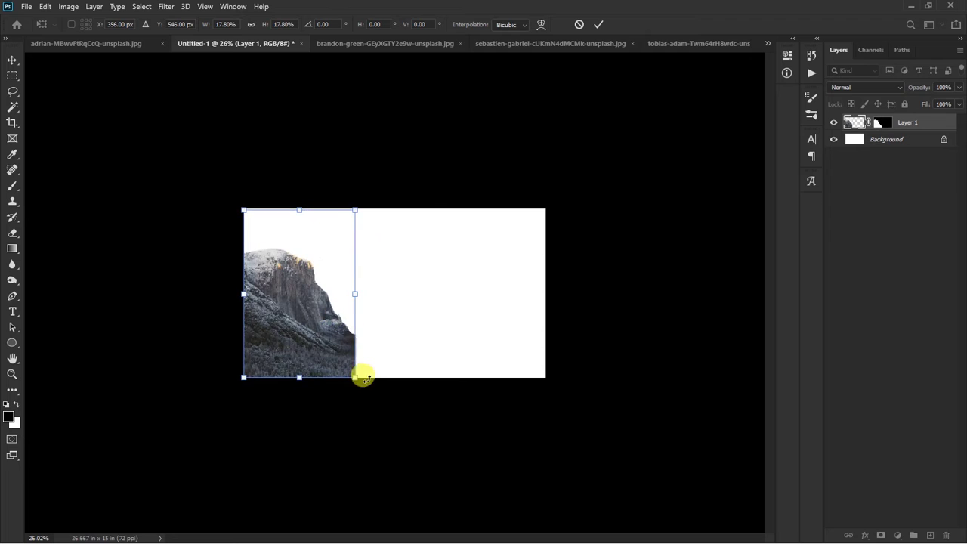
left_click_drag(356, 379, 404, 425)
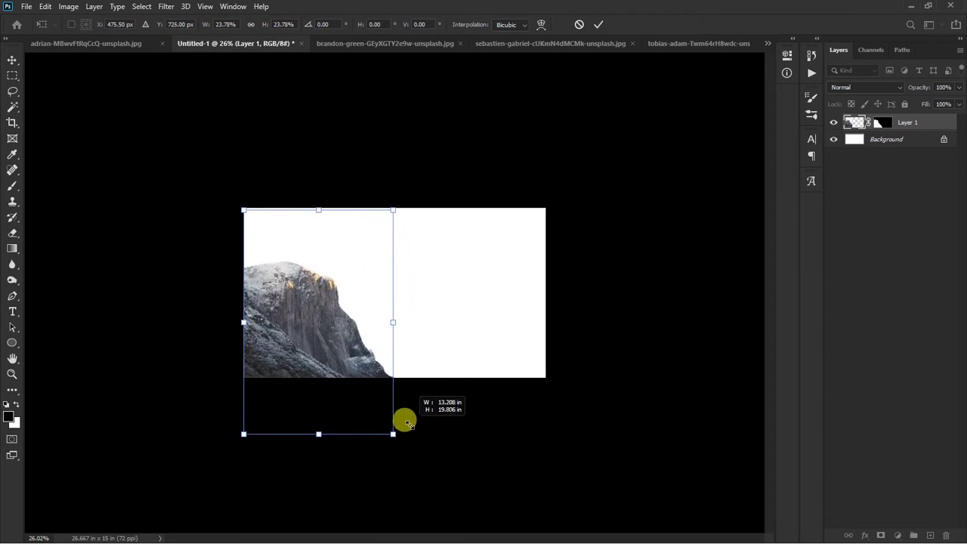
left_click_drag(339, 331, 339, 345)
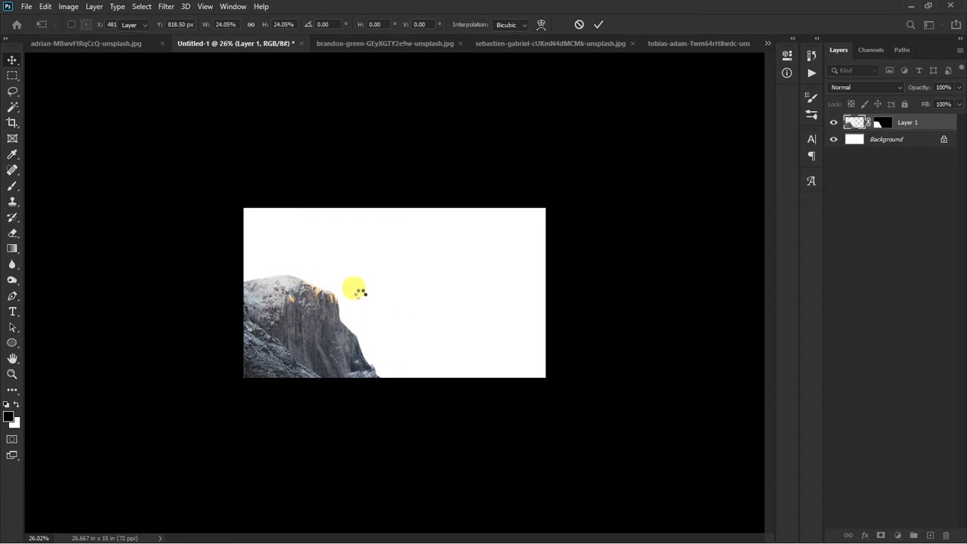
scroll(361, 295, "up", 1)
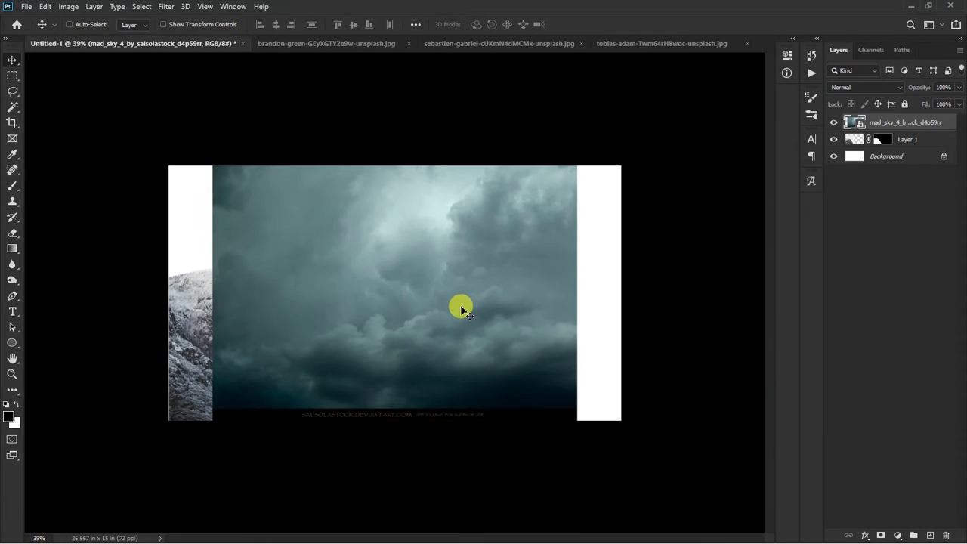
Step: Enlarge the stormy sky to fill the canvas and send it behind the mountain
key("ctrl+t")
mouse_move(600, 141)
left_mouse_down()
mouse_move(570, 202)
mouse_move(486, 321)
left_mouse_up()
key("Return")
key("ctrl+bracketleft")
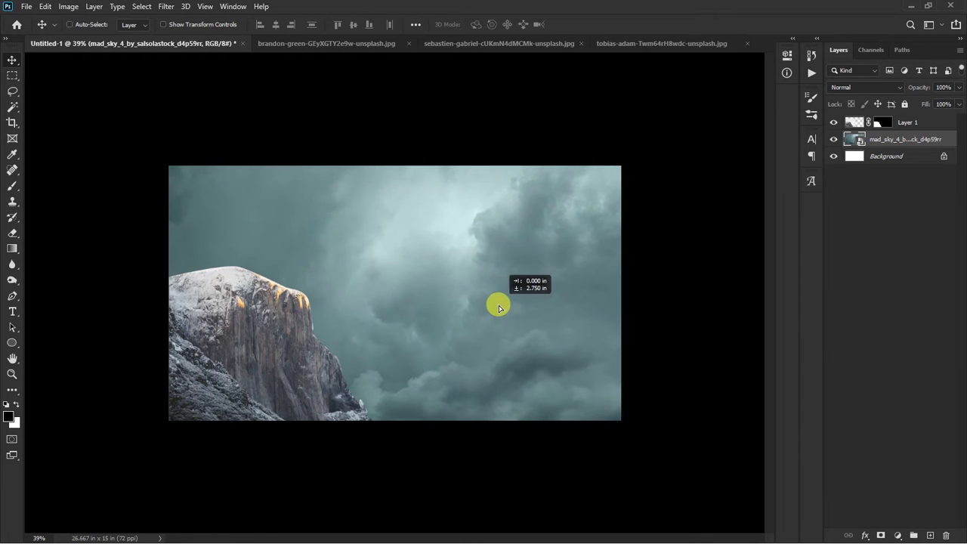
Step: Refine the mountain mask's edge in Select and Mask, with Shift Edge lowered to -7%
right_click(879, 127)
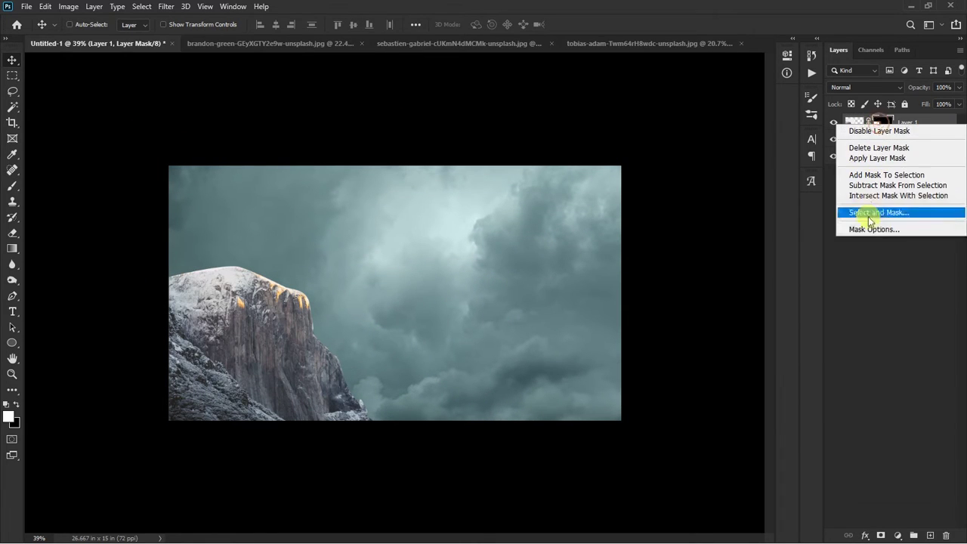
left_click(864, 212)
scroll(184, 289, "up", 2)
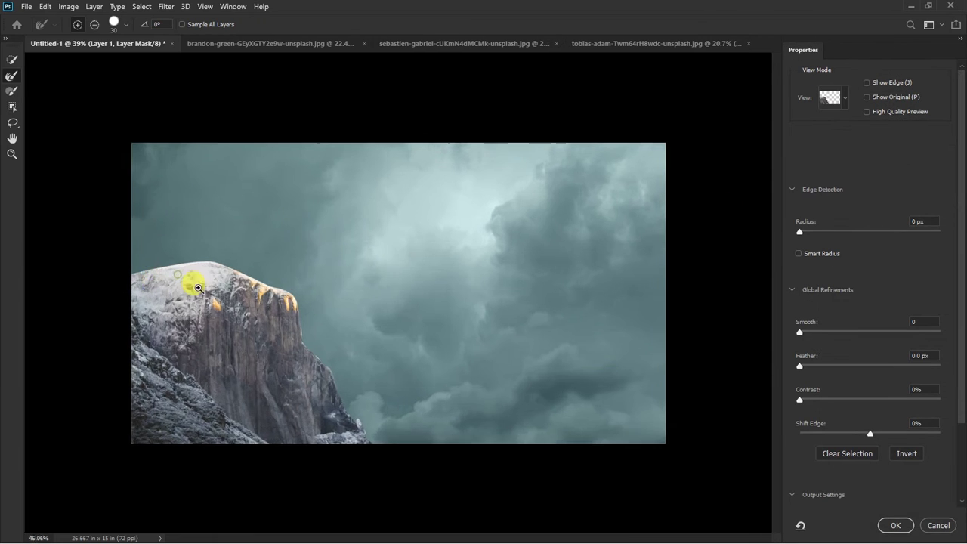
scroll(188, 280, "up", 3)
scroll(227, 302, "up", 2)
mouse_move(126, 240)
left_mouse_down()
mouse_move(140, 223)
mouse_move(280, 195)
mouse_move(428, 232)
left_mouse_up()
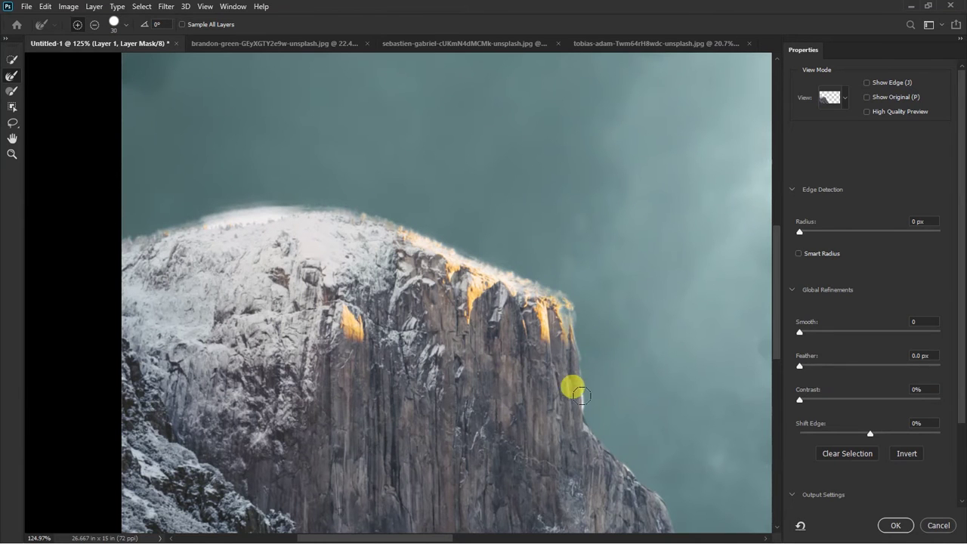
mouse_move(586, 395)
left_mouse_down()
mouse_move(378, 179)
mouse_move(420, 240)
left_mouse_up()
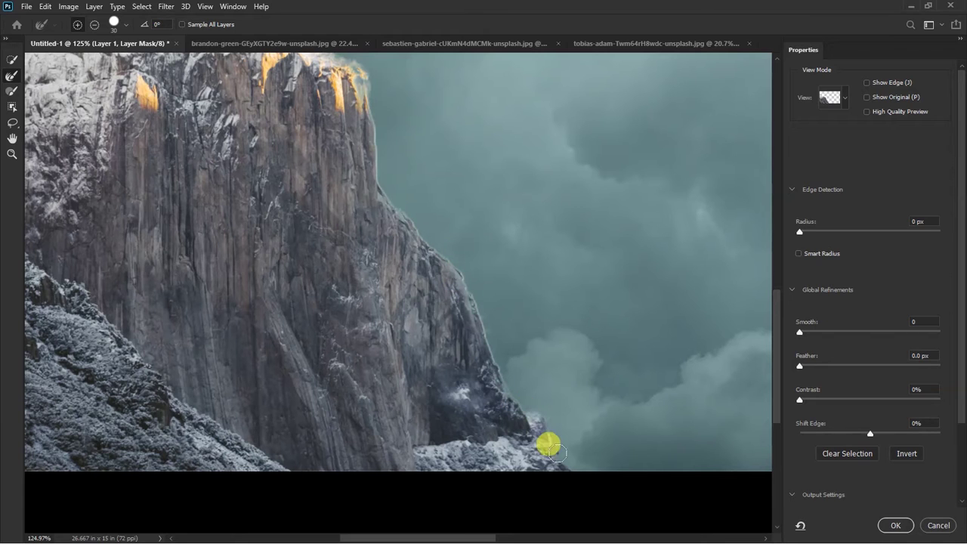
left_click_drag(574, 475, 492, 322)
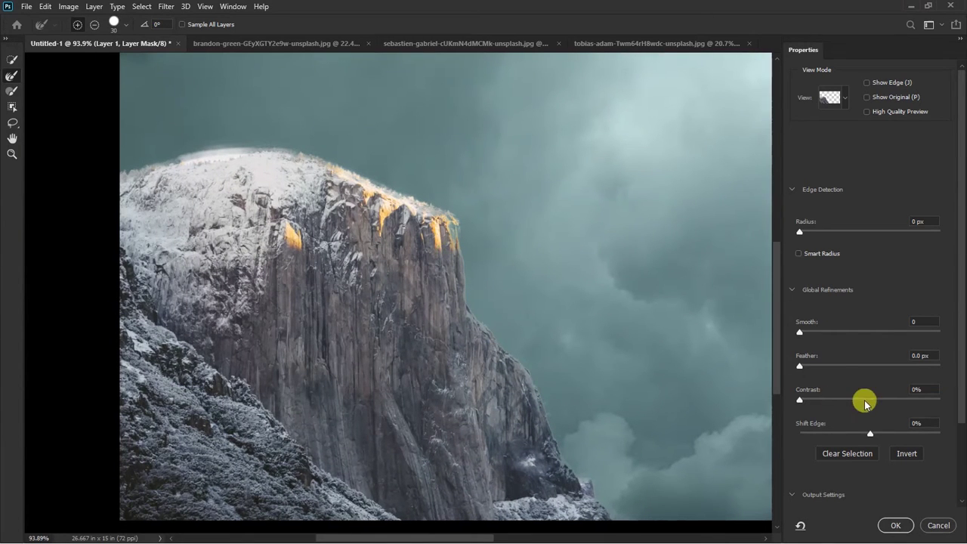
left_click_drag(854, 437, 871, 437)
Step: Apply the refined mask and erase the leftover halo along the snowy ridge edge
key("Return")
scroll(196, 125, "up", 1)
key("e")
scroll(205, 123, "up", 1)
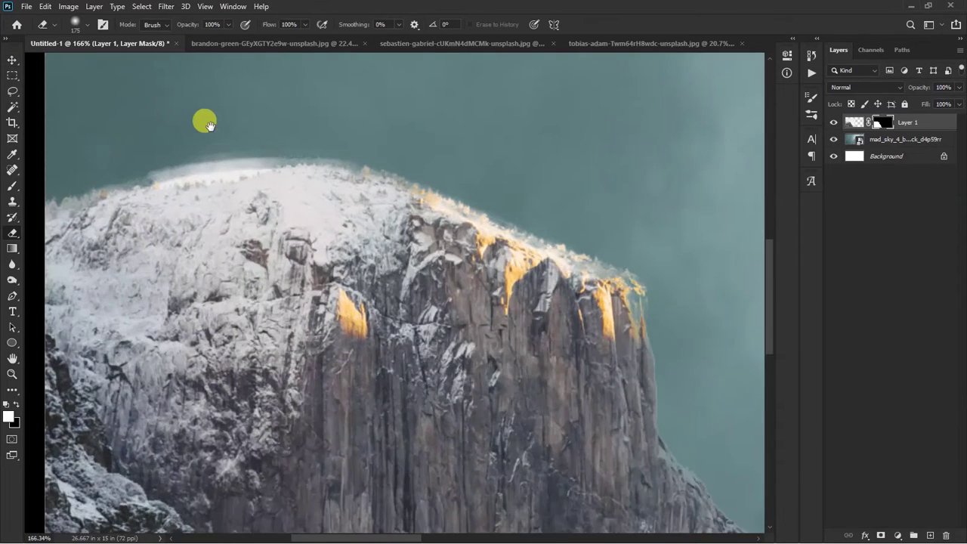
scroll(242, 121, "up", 1)
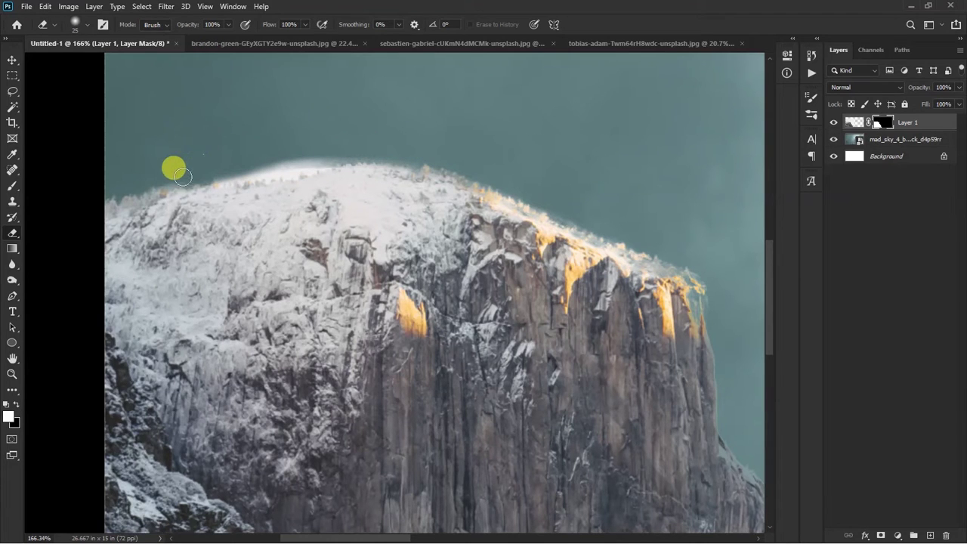
key("bracketleft")
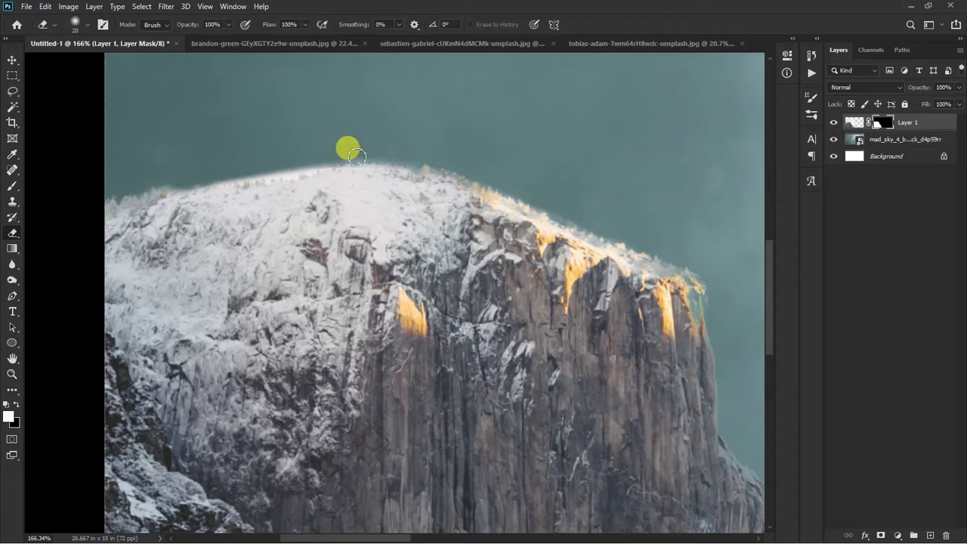
left_click_drag(446, 167, 618, 239)
key("bracketright")
key("bracketright")
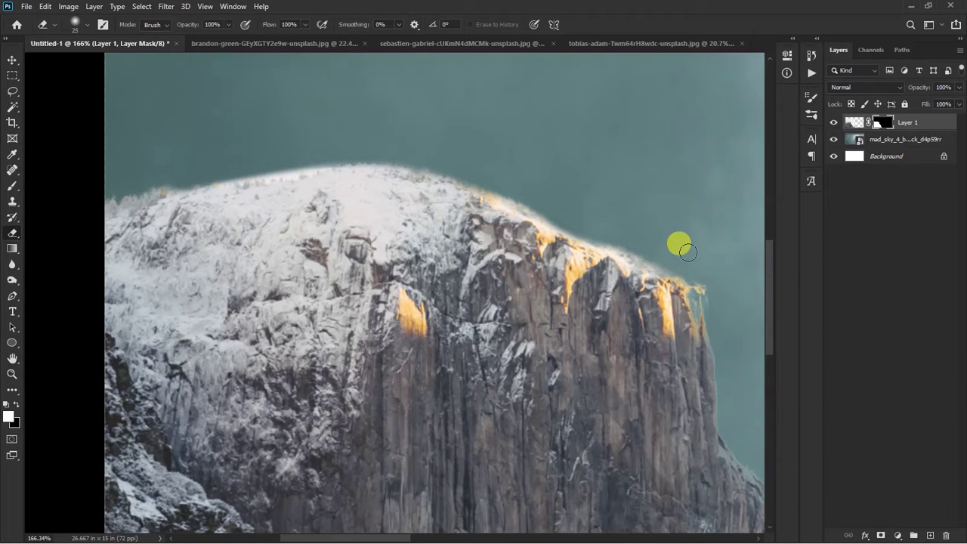
left_click_drag(741, 323, 433, 110)
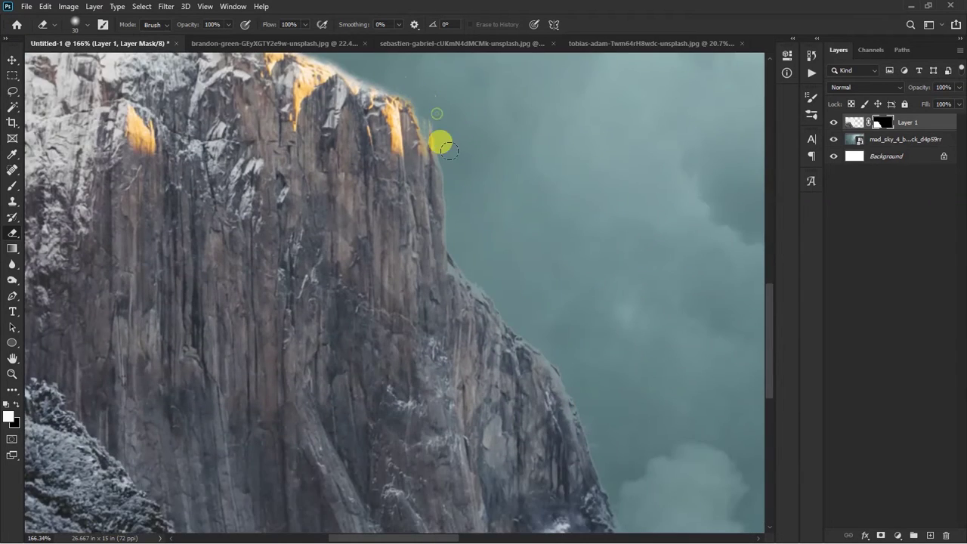
key("ctrl+0")
key("v")
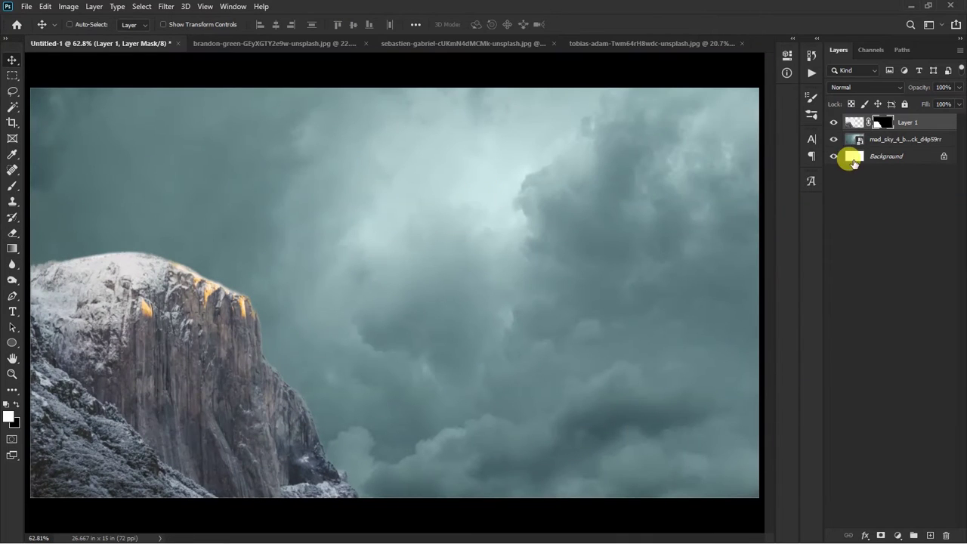
left_click(852, 125)
Step: Darken the mountain with Curves: black input 32, midtone lowered from 149 to 109
key("ctrl+m")
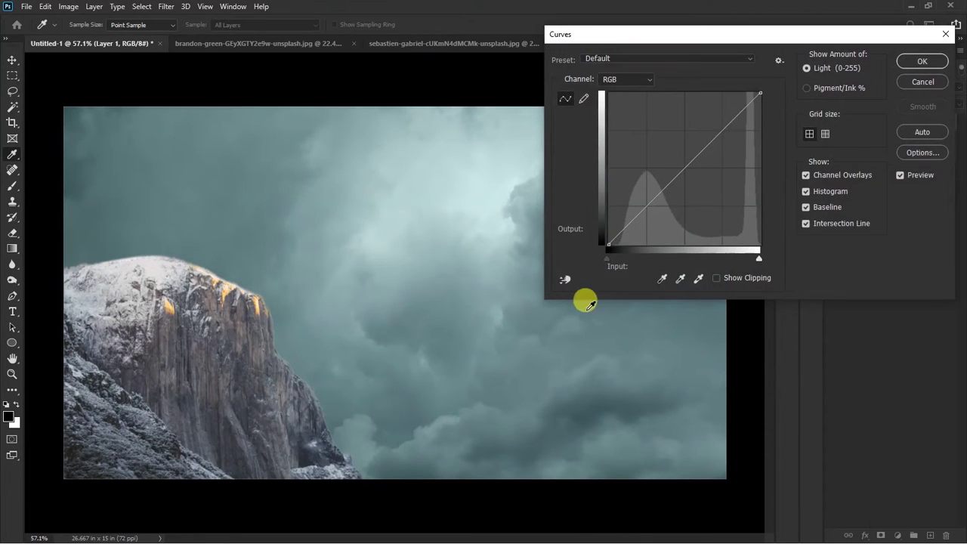
left_click_drag(609, 260, 619, 263)
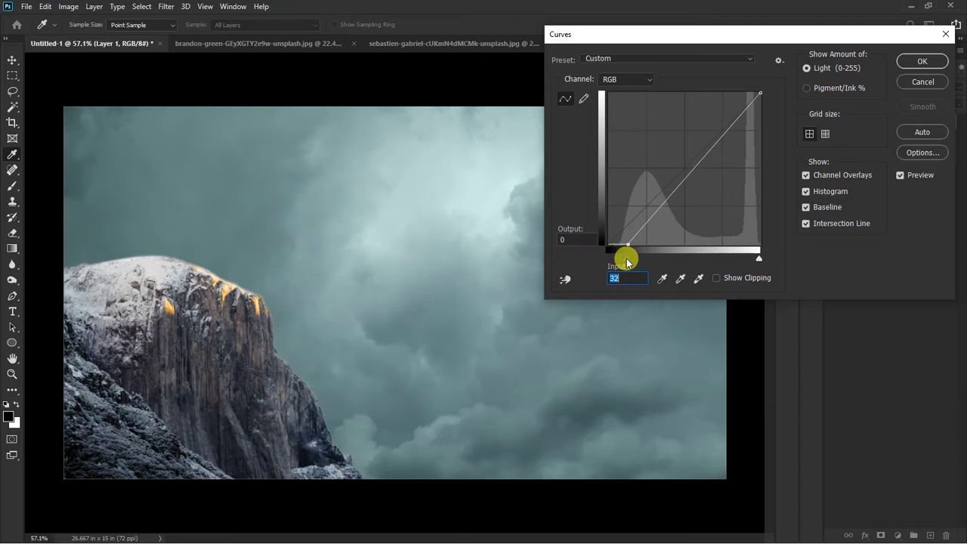
left_click_drag(694, 177, 694, 179)
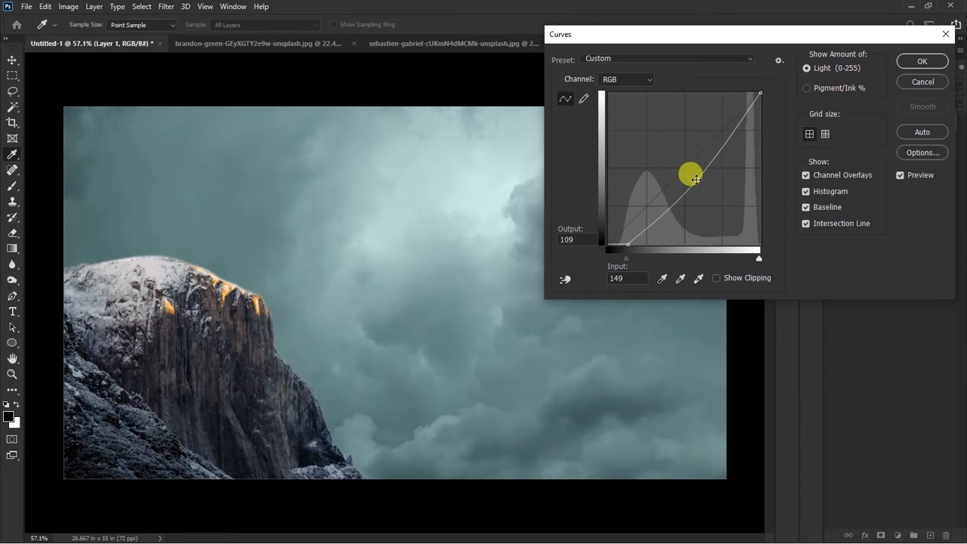
key("Return")
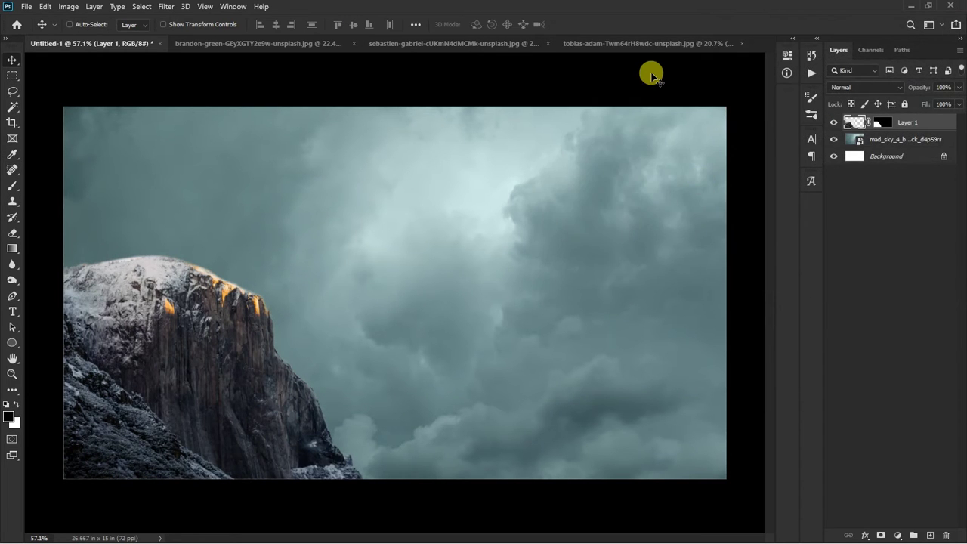
left_click(257, 43)
left_click(121, 43)
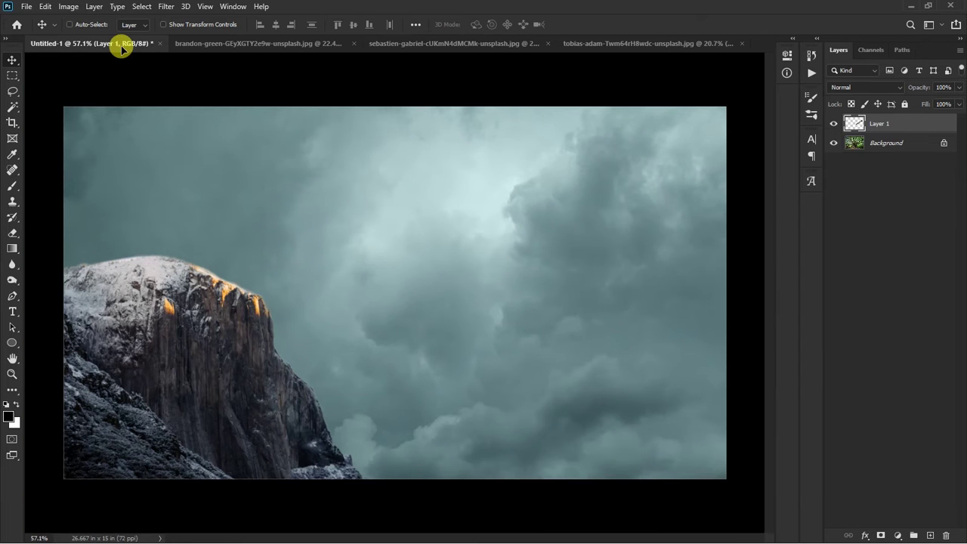
Step: Place the mossy tree trunk and rotate it diagonally to bridge out from the cliff
left_click_drag(333, 197, 363, 280)
scroll(389, 278, "down", 5)
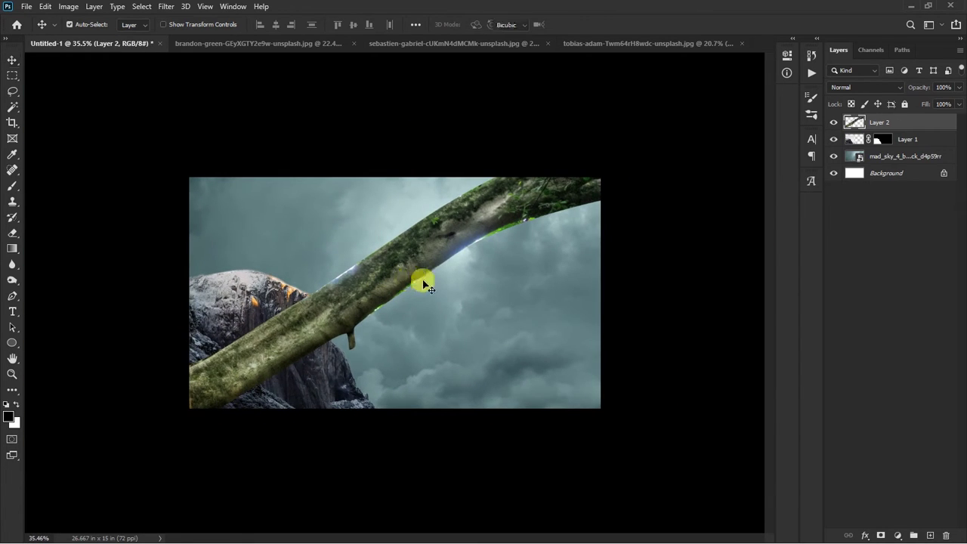
key("ctrl+t")
left_click_drag(596, 260, 583, 320)
mouse_move(435, 309)
left_mouse_down()
mouse_move(469, 309)
mouse_move(469, 320)
left_mouse_up()
left_click_drag(644, 307, 640, 220)
mouse_move(442, 290)
left_mouse_down()
mouse_move(522, 261)
mouse_move(491, 246)
left_mouse_up()
left_click_drag(706, 264, 672, 313)
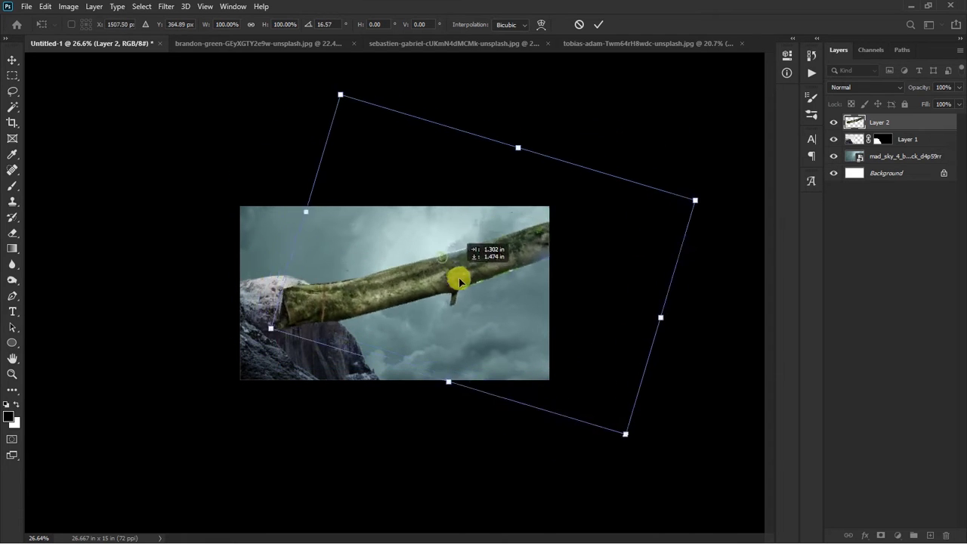
left_click_drag(460, 280, 468, 298)
left_click_drag(714, 298, 719, 285)
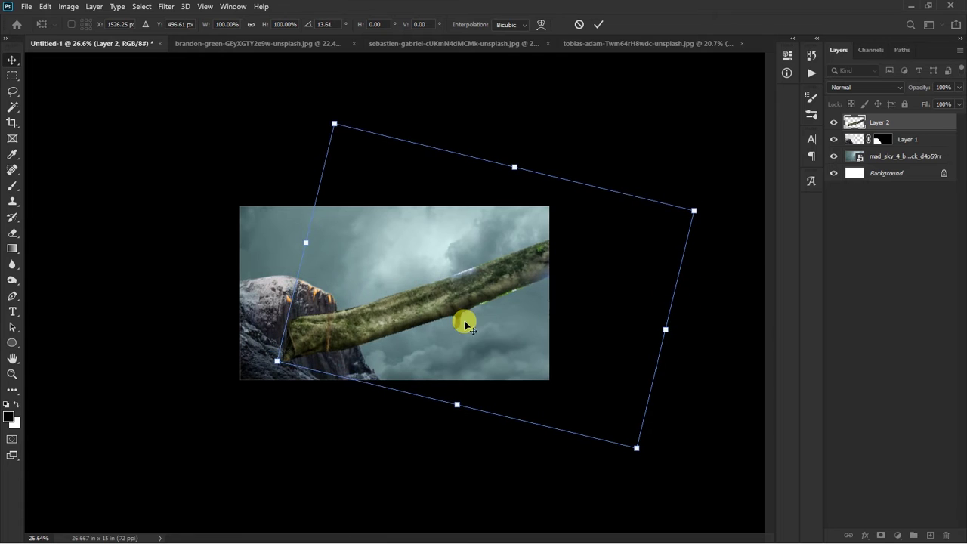
key("Return")
Step: Nudge the trunk to meet the cliff and bring the orange canyon rock into the composite
scroll(259, 355, "up", 3)
scroll(216, 345, "up", 2)
mouse_move(281, 280)
left_mouse_down()
mouse_move(288, 264)
mouse_move(287, 272)
left_mouse_up()
scroll(283, 237, "down", 2)
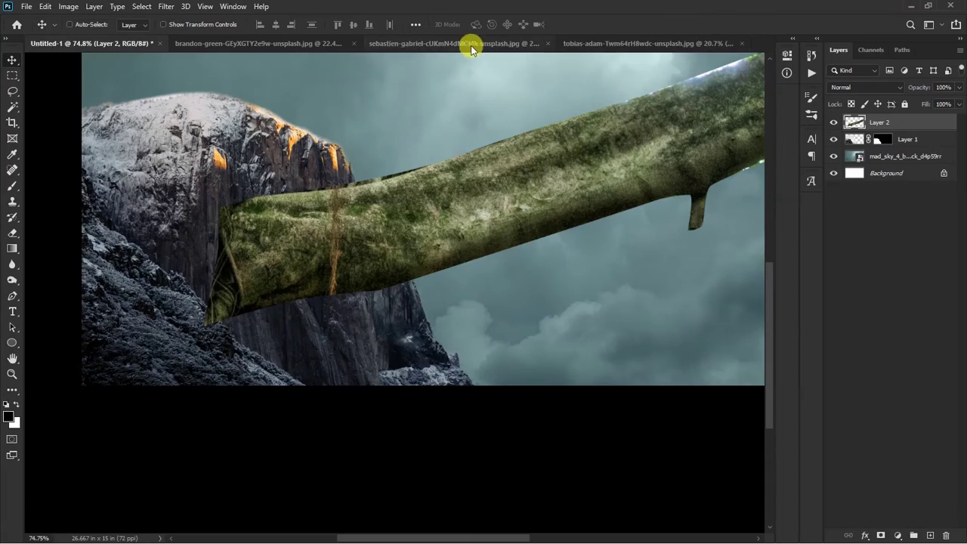
left_click(454, 43)
mouse_move(363, 276)
left_mouse_down()
mouse_move(308, 300)
mouse_move(234, 389)
mouse_move(246, 411)
mouse_move(242, 401)
left_mouse_up()
scroll(264, 371, "down", 3)
Step: Tilt the orange rock piece slightly and shift it into position
key("ctrl+t")
mouse_move(367, 406)
left_mouse_down()
mouse_move(330, 410)
mouse_move(325, 399)
left_mouse_up()
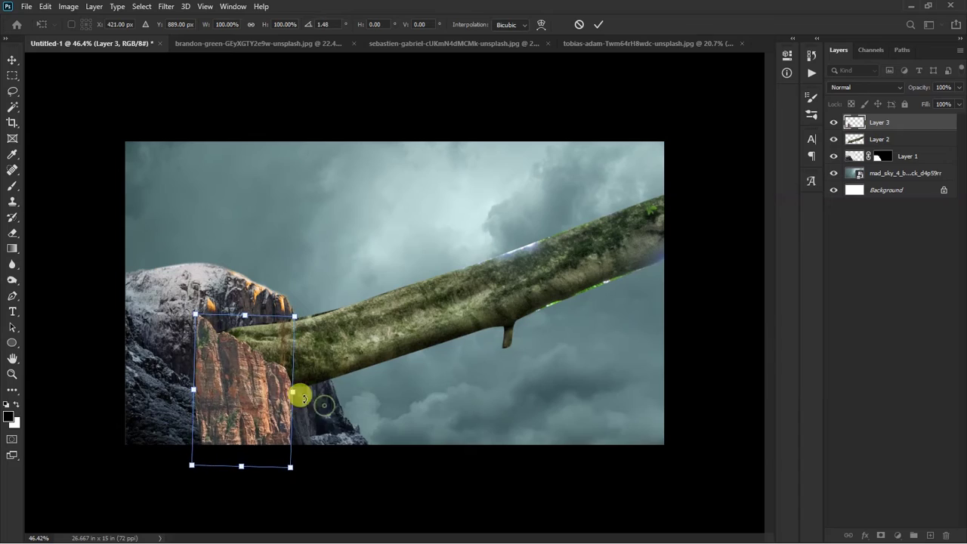
key("Return")
scroll(249, 400, "up", 3)
scroll(345, 252, "up", 2)
mouse_move(310, 272)
left_mouse_down()
mouse_move(503, 257)
mouse_move(289, 254)
left_mouse_up()
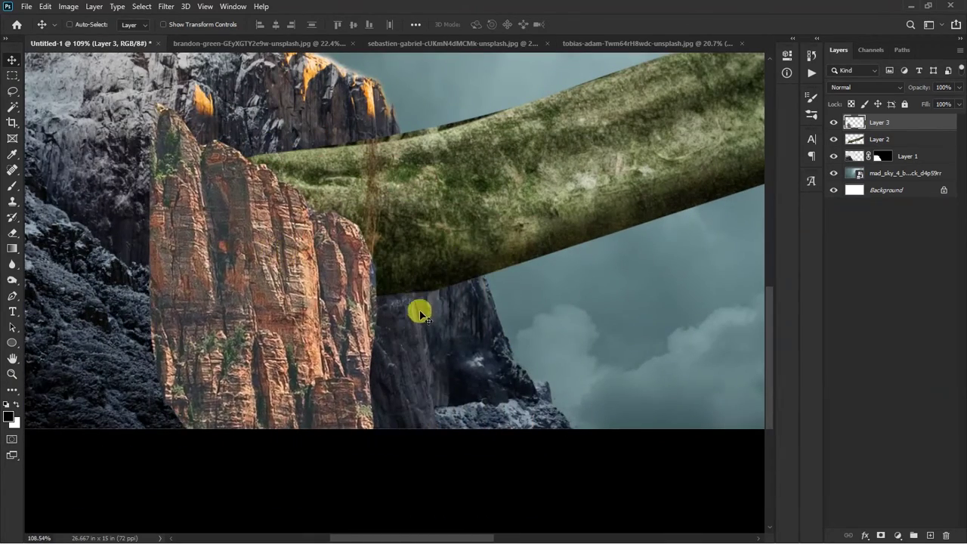
Step: Hide the upper layers and trace the grey cliff's lower slope with a Pen path
left_click_drag(836, 156, 848, 158)
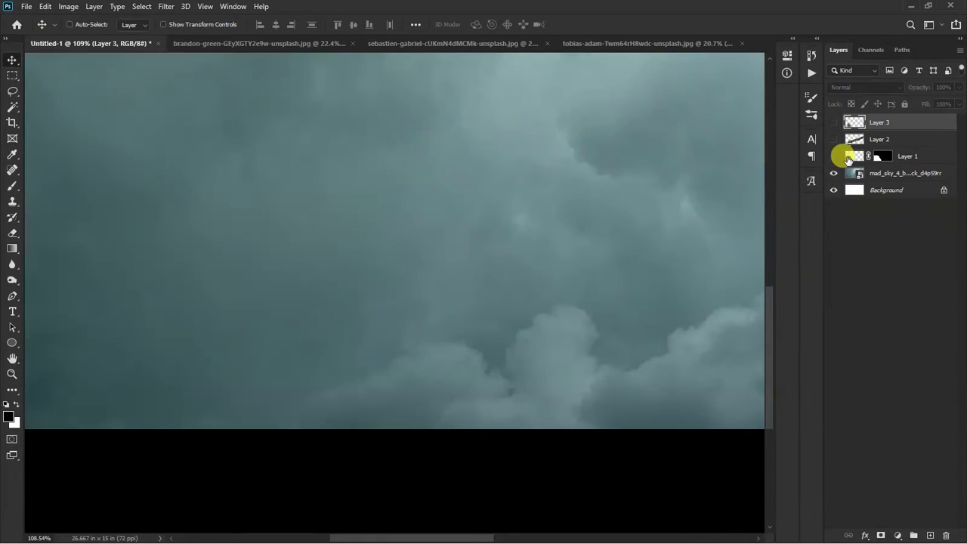
left_click(835, 156)
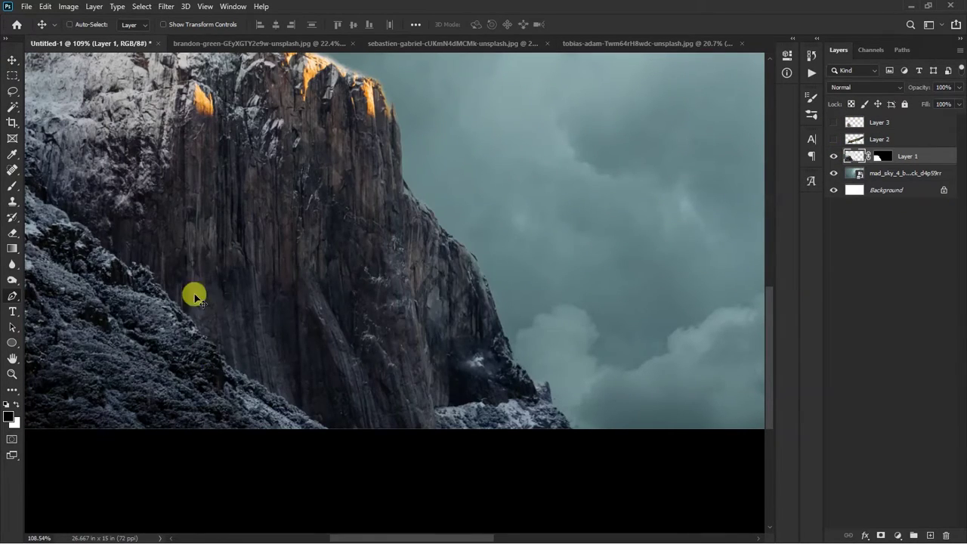
key("p")
scroll(151, 272, "up", 7)
left_click(104, 282)
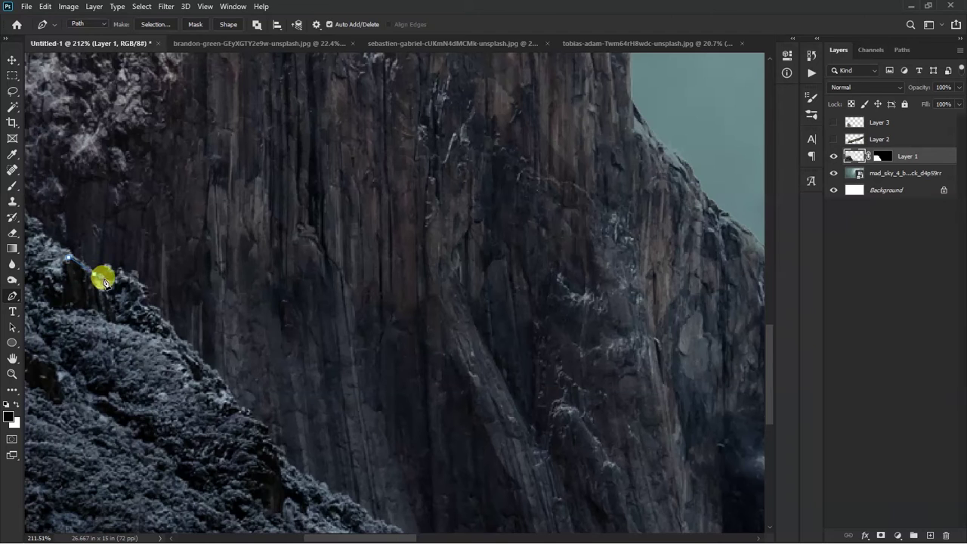
mouse_move(161, 325)
left_mouse_down()
mouse_move(229, 244)
mouse_move(236, 199)
left_mouse_up()
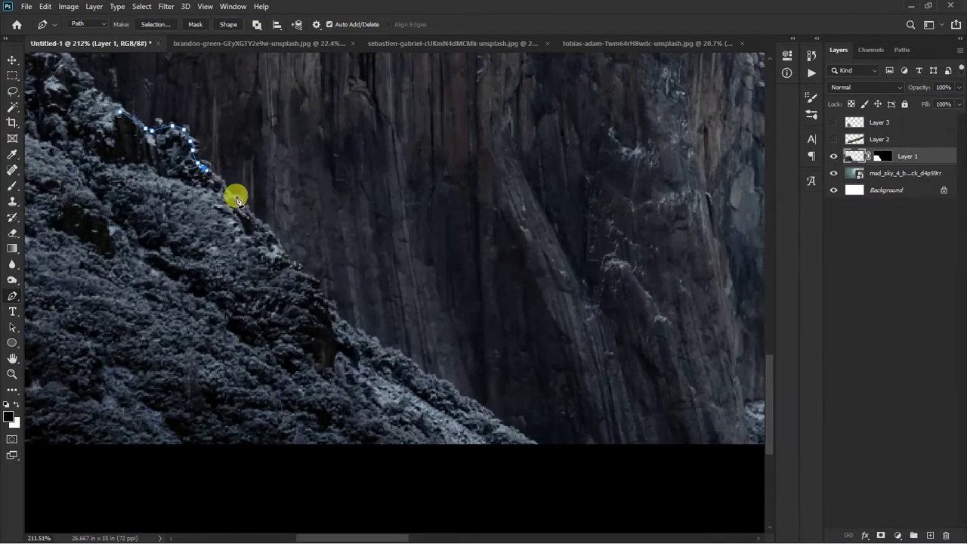
left_click(400, 352)
left_click(442, 375)
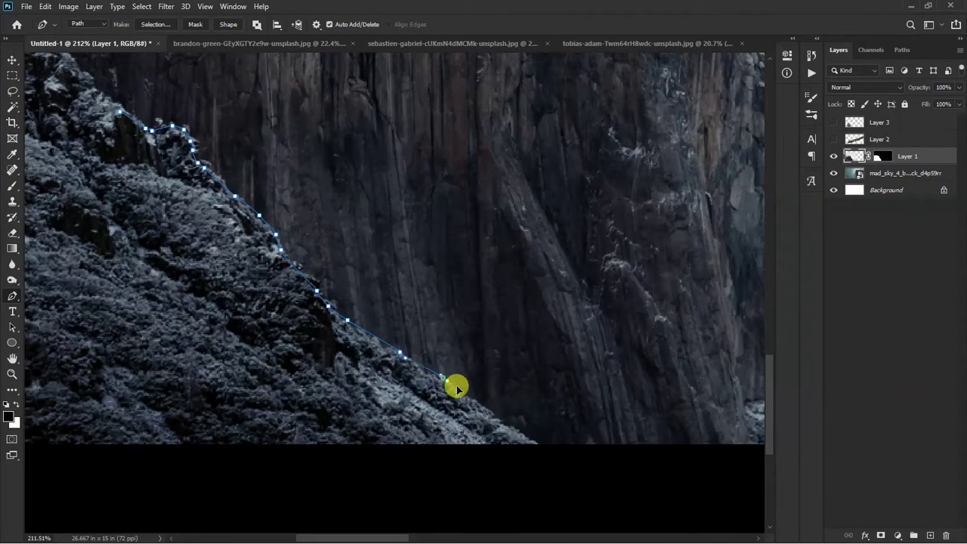
scroll(508, 460, "down", 3)
left_click(476, 483)
left_click(375, 479)
left_click(241, 447)
left_click(189, 325)
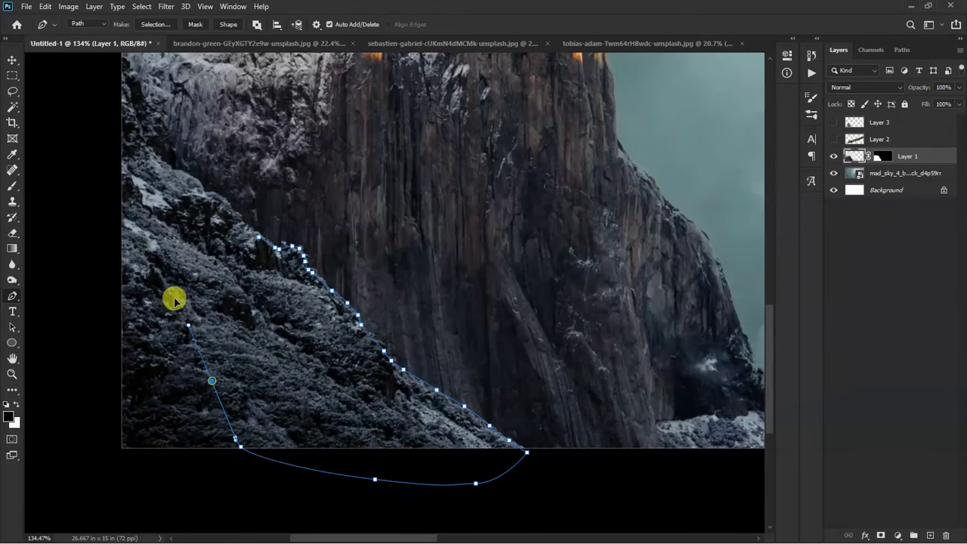
left_click(169, 270)
Step: Copy the traced slope onto a new top layer, show all layers, and select the orange cliff layer
key("ctrl+Return")
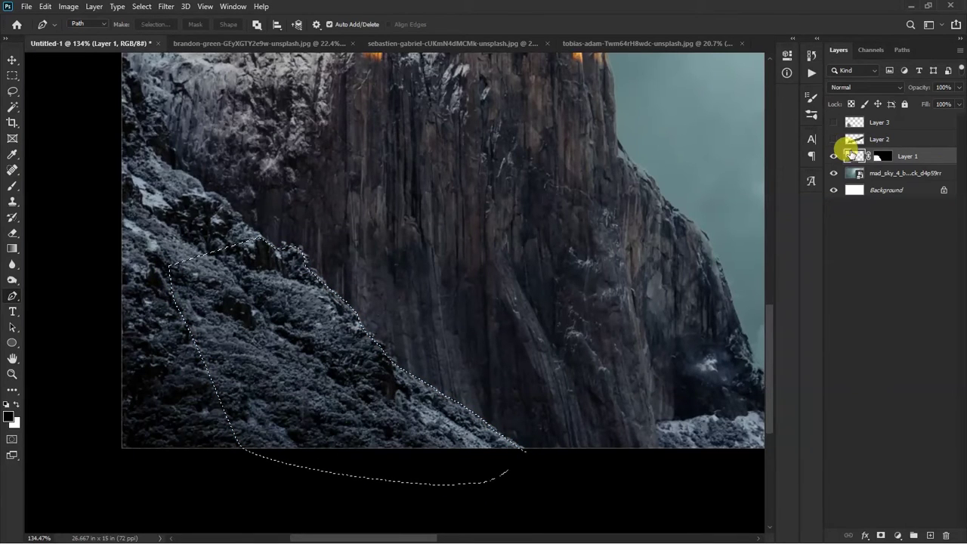
key("ctrl+shift+alt+n")
key("ctrl+shift+bracketright")
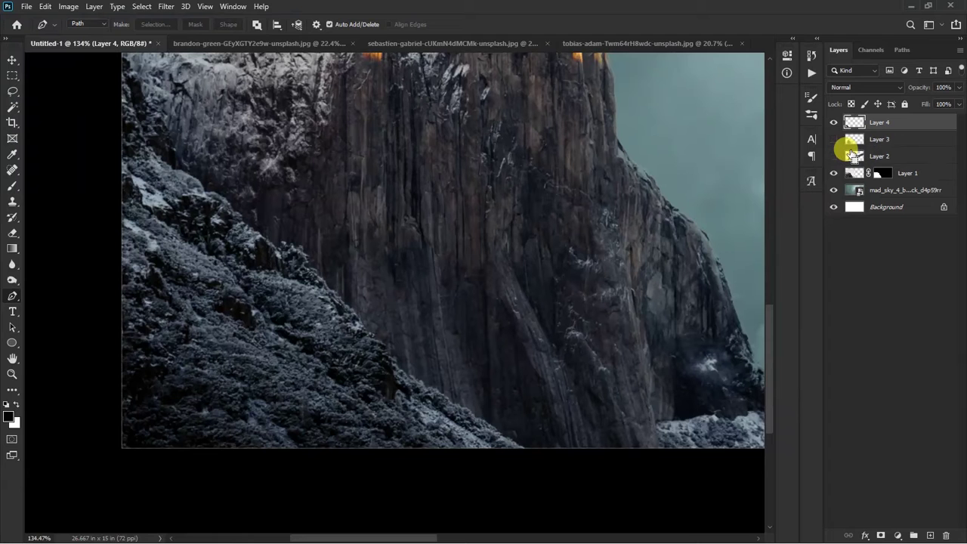
left_click(833, 139)
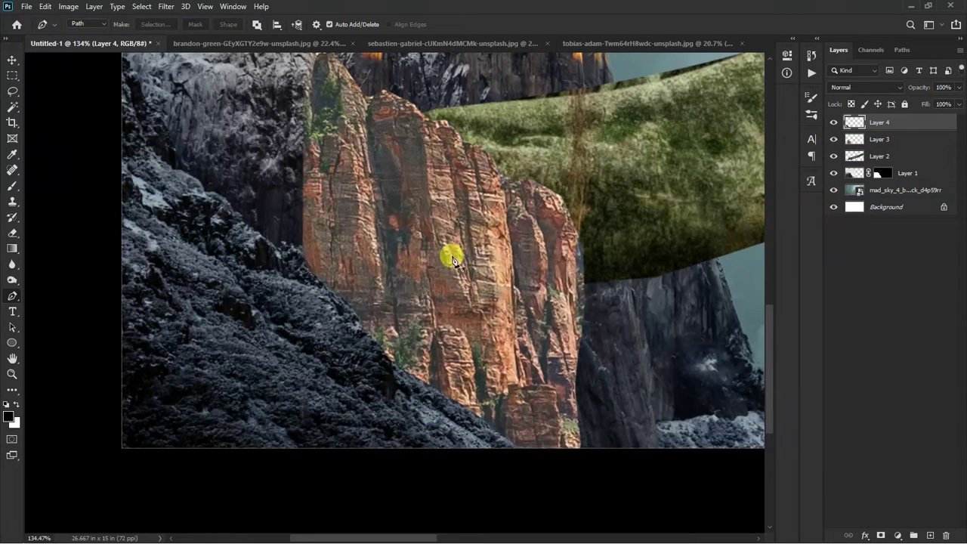
key("ctrl+0")
key("v")
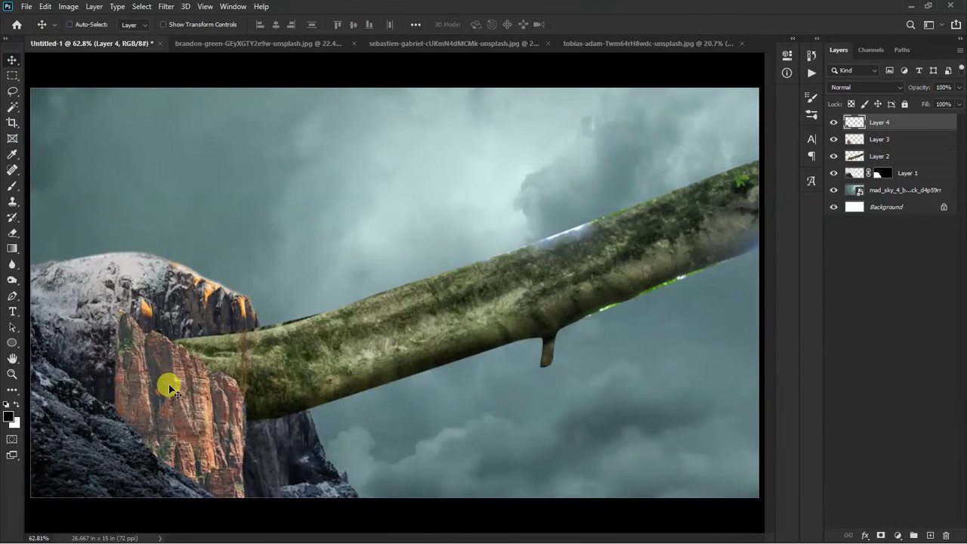
right_click(169, 389)
left_click(194, 401)
scroll(255, 388, "down", 2, "alt")
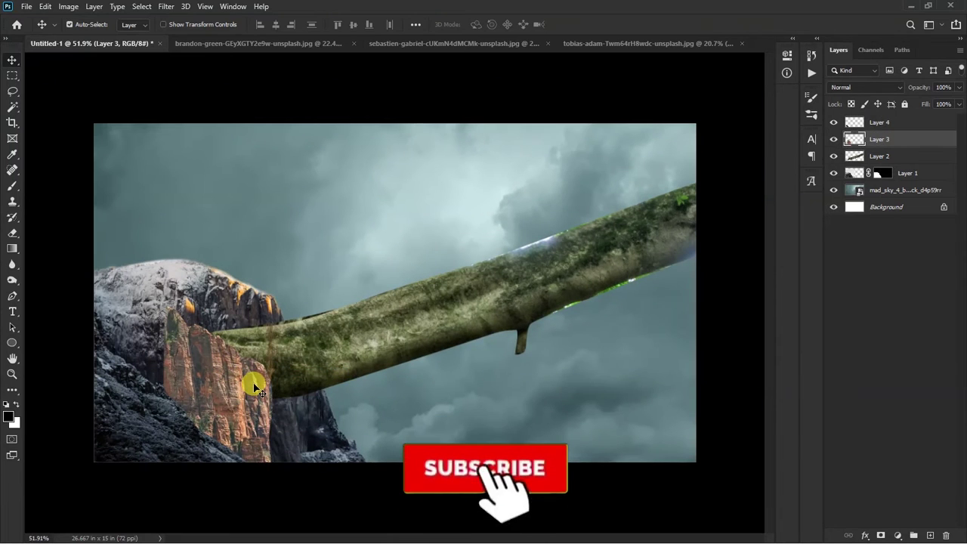
Step: Darken the orange cliff with Curves, then set Saturation -50 and Lightness -22
key("ctrl+m")
left_click_drag(697, 156, 697, 166)
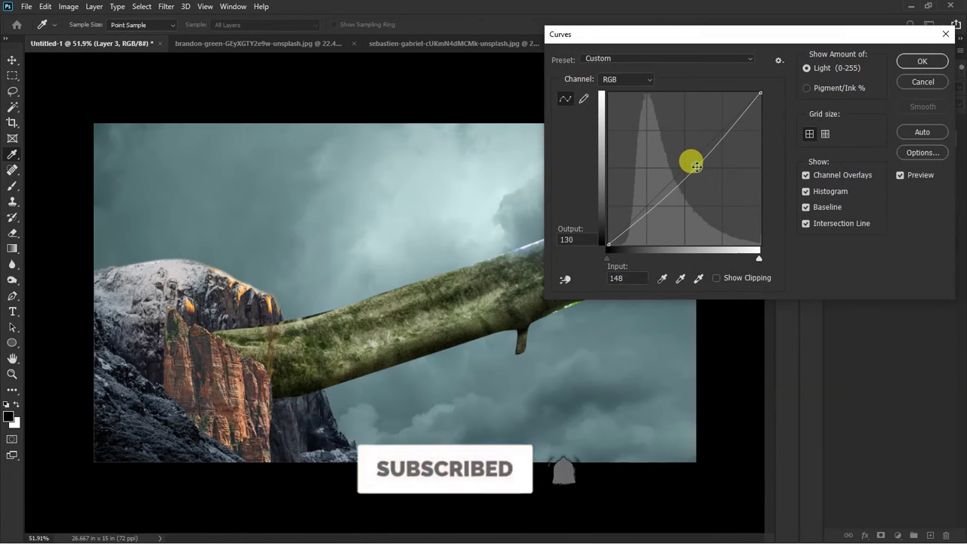
key("Return")
key("ctrl+u")
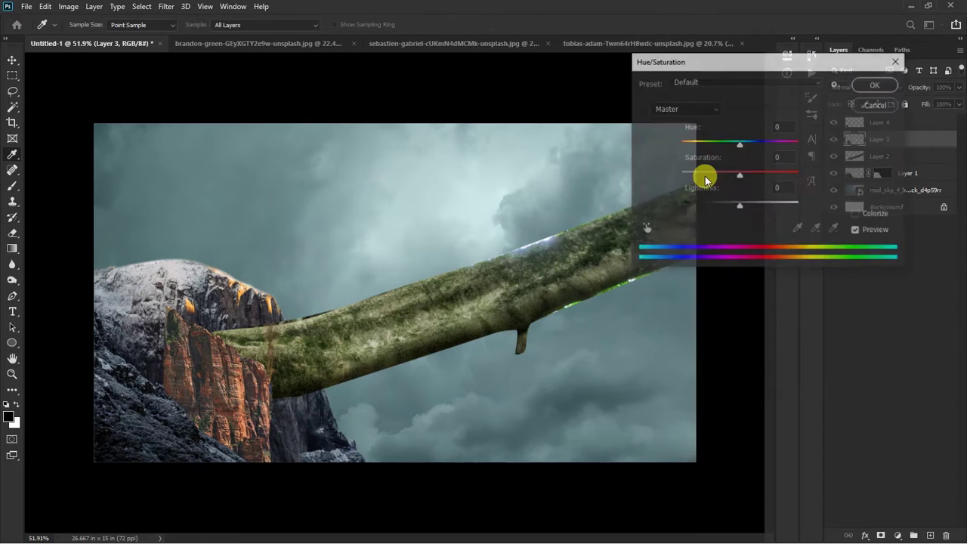
left_click(718, 176)
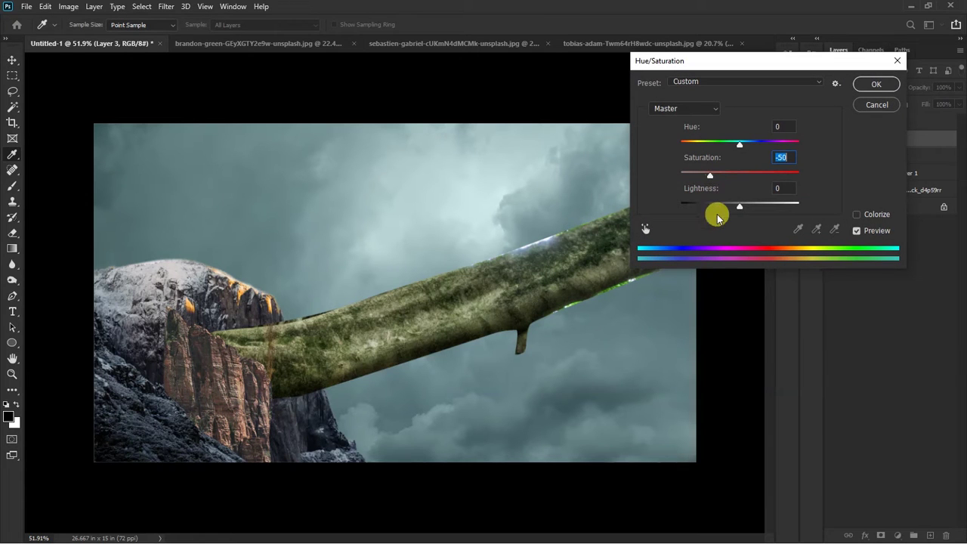
left_click_drag(738, 204, 733, 208)
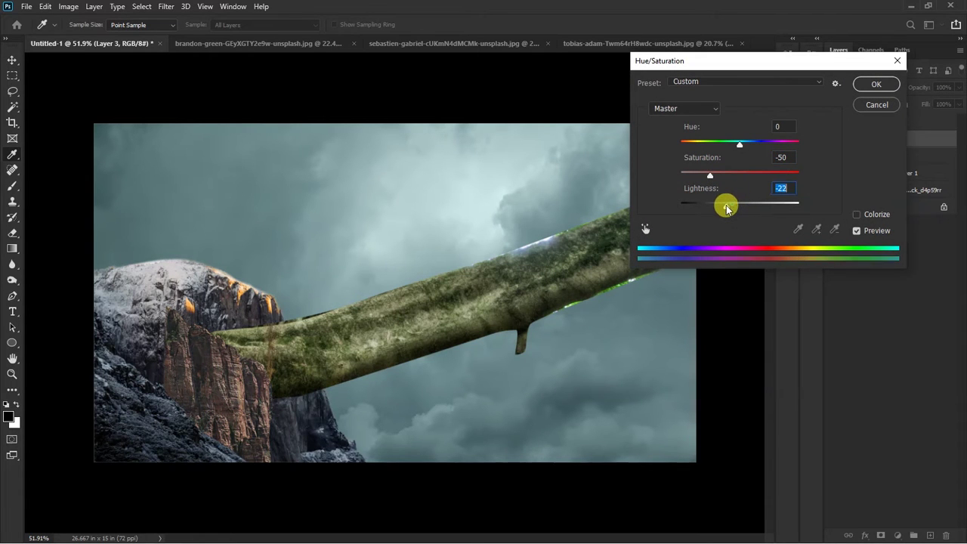
key("Return")
Step: Shift the cliff's colour balance +17 toward blue and darken it with a second curve
key("ctrl+b")
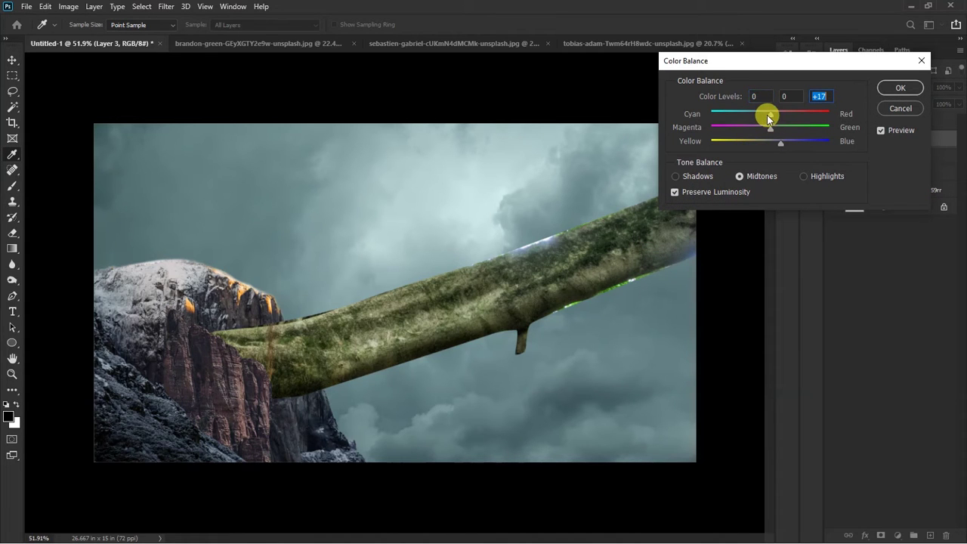
key("Return")
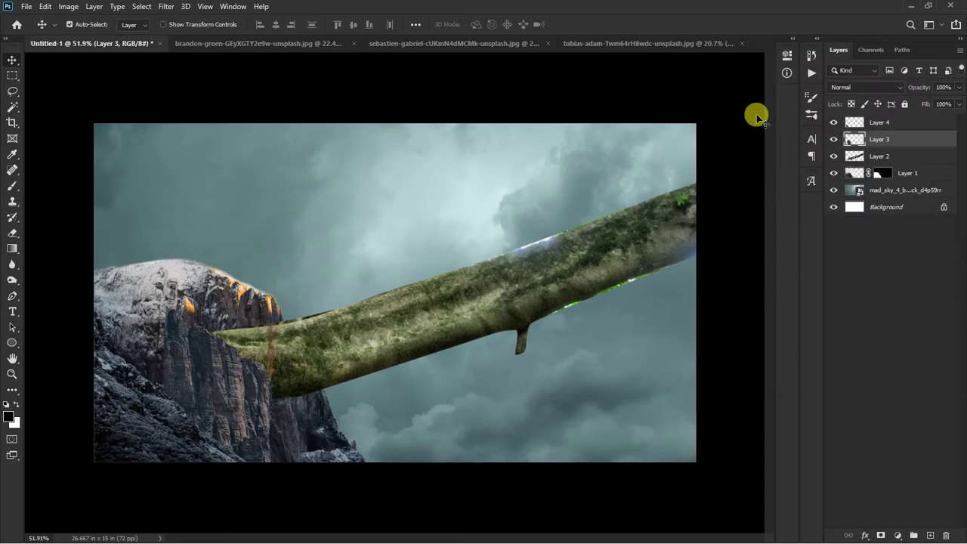
key("ctrl+m")
left_click_drag(702, 157, 705, 161)
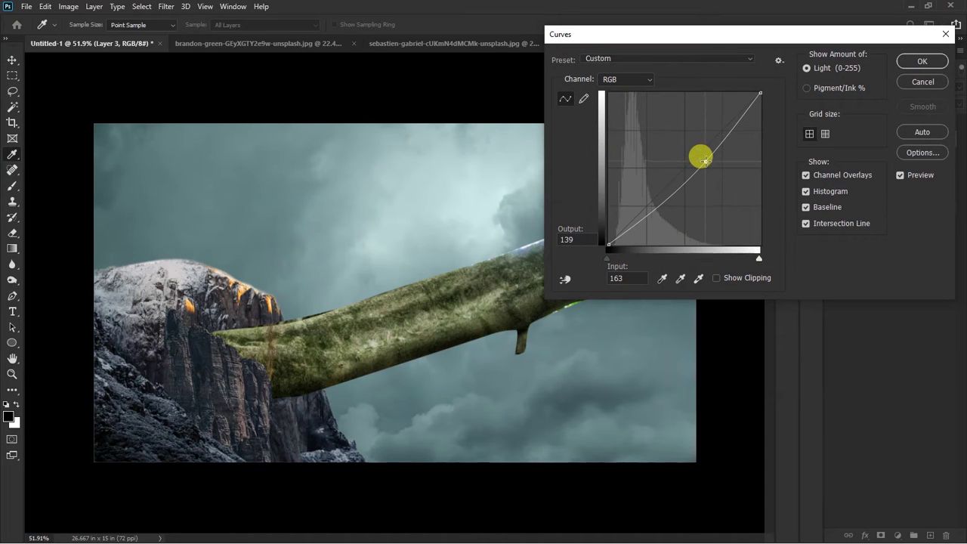
key("Return")
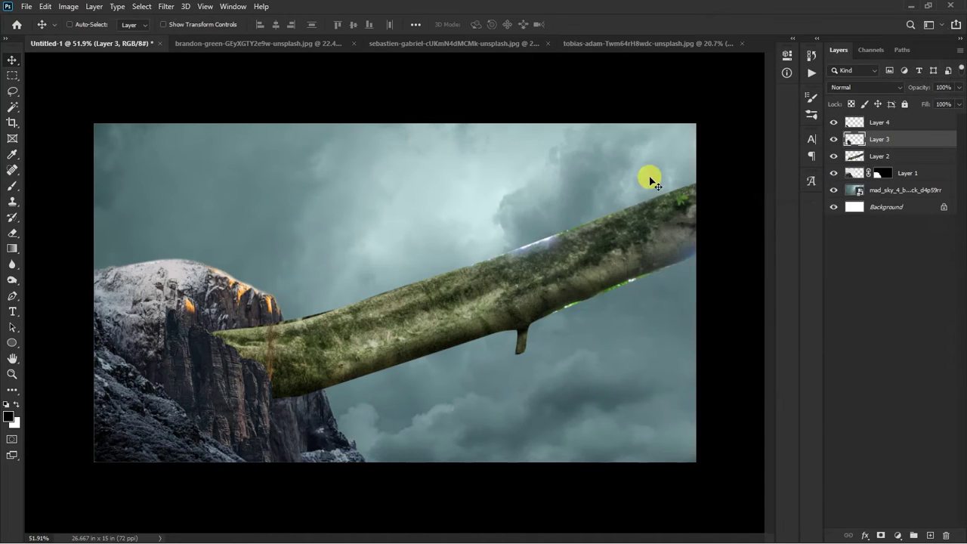
scroll(181, 327, "up", 5)
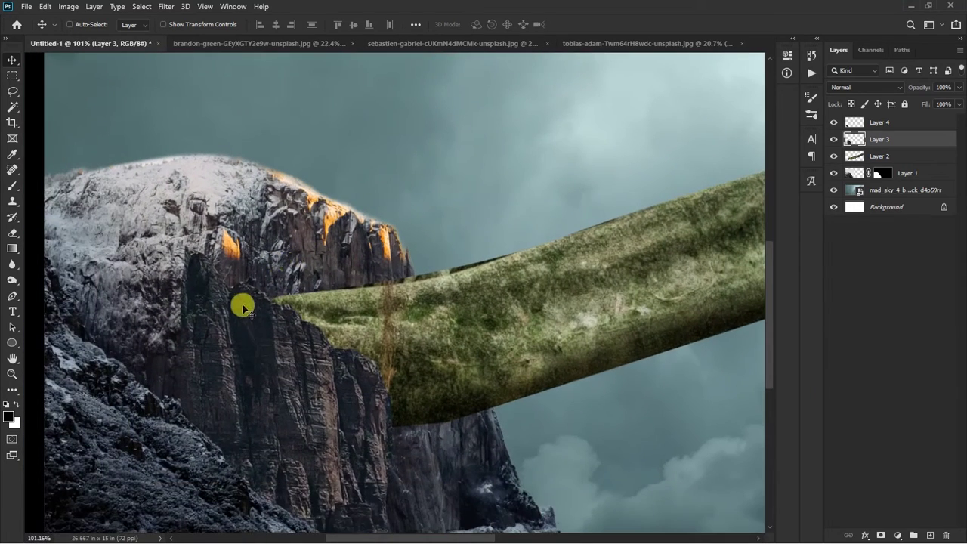
Step: Duplicate Layer 3 raised 1.222 in and erase the copy's lower-left part
mouse_move(221, 315)
left_mouse_down()
mouse_move(227, 327)
mouse_move(253, 324)
mouse_move(147, 340)
mouse_move(156, 291)
left_mouse_up()
scroll(275, 338, "down", 2)
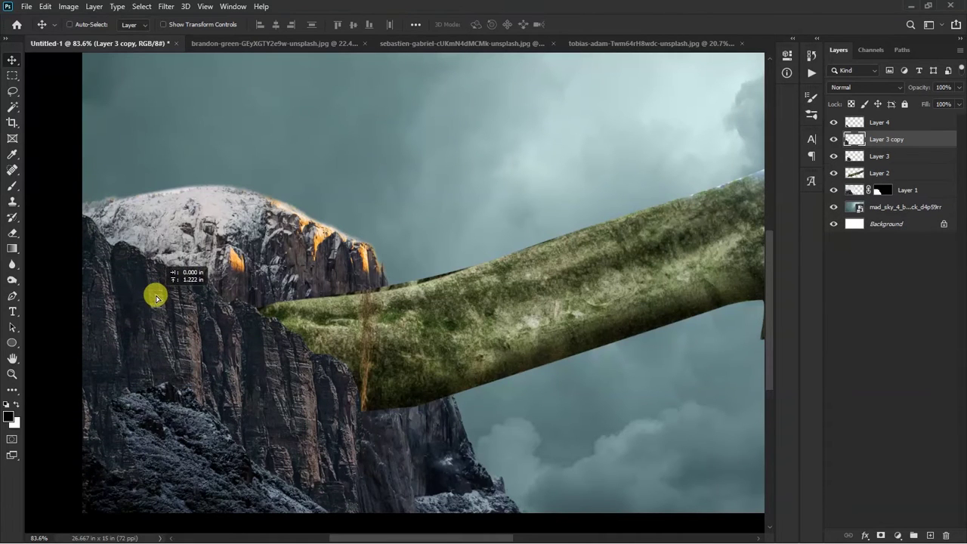
key("e")
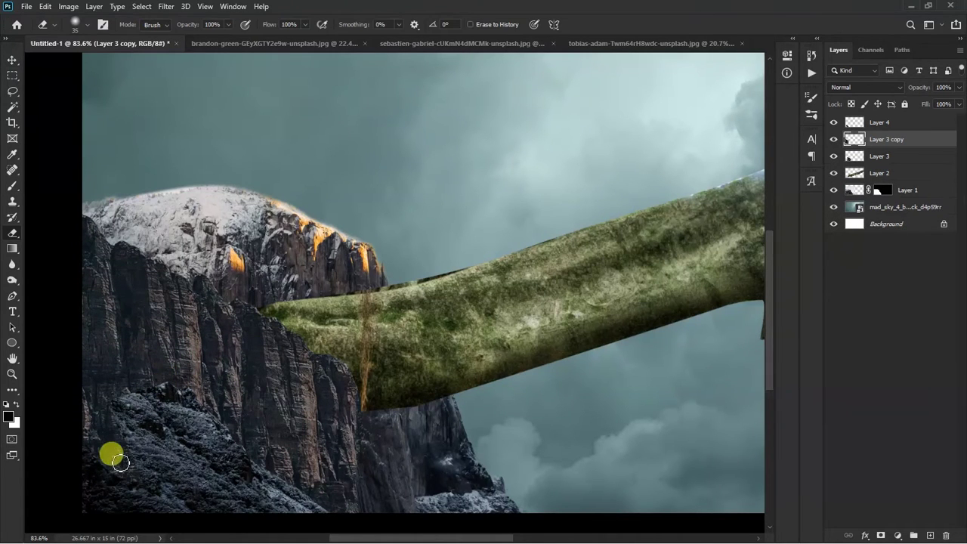
left_click_drag(98, 457, 58, 375)
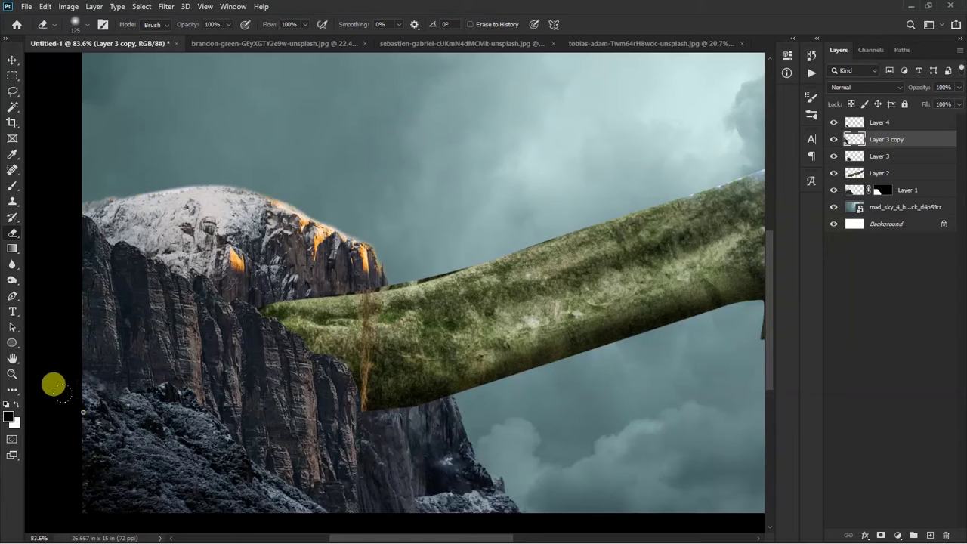
scroll(348, 362, "down", 3)
scroll(335, 339, "down", 2)
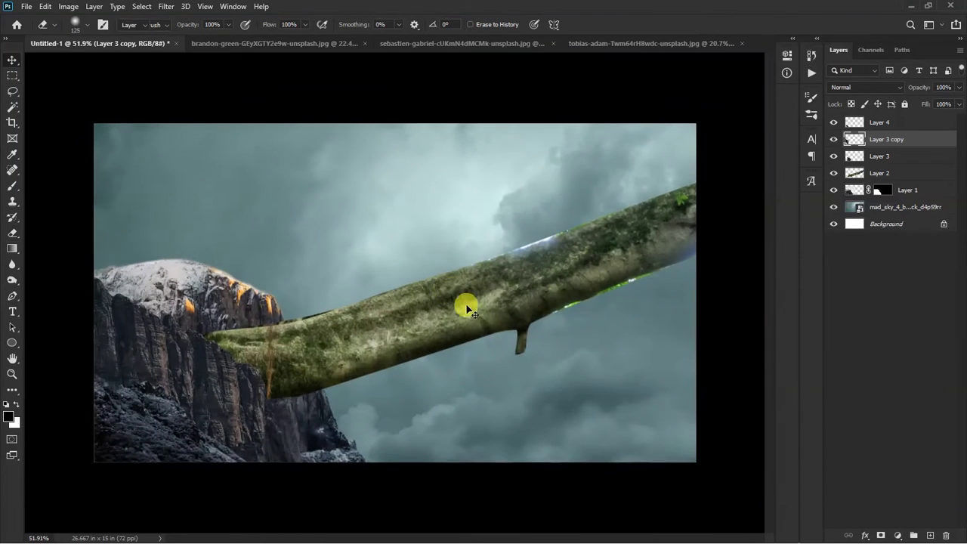
Step: Select the trunk's Layer 2 from the canvas layer list
key("v")
right_click(489, 299)
left_click(503, 303)
right_click(506, 277)
left_click(518, 287)
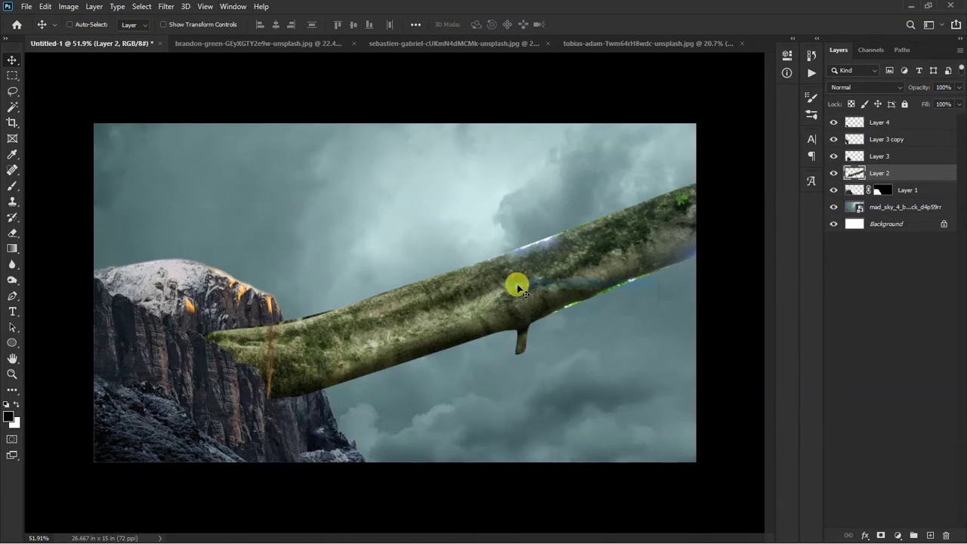
Step: Darken the trunk slightly with Hue/Saturation and add a new Layer 5 above it
key("ctrl+u")
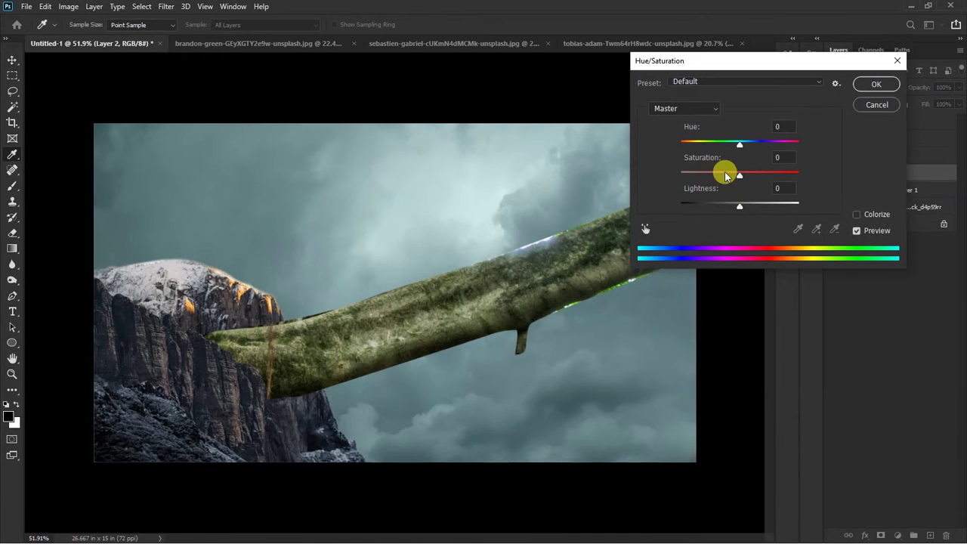
left_click_drag(738, 210, 736, 211)
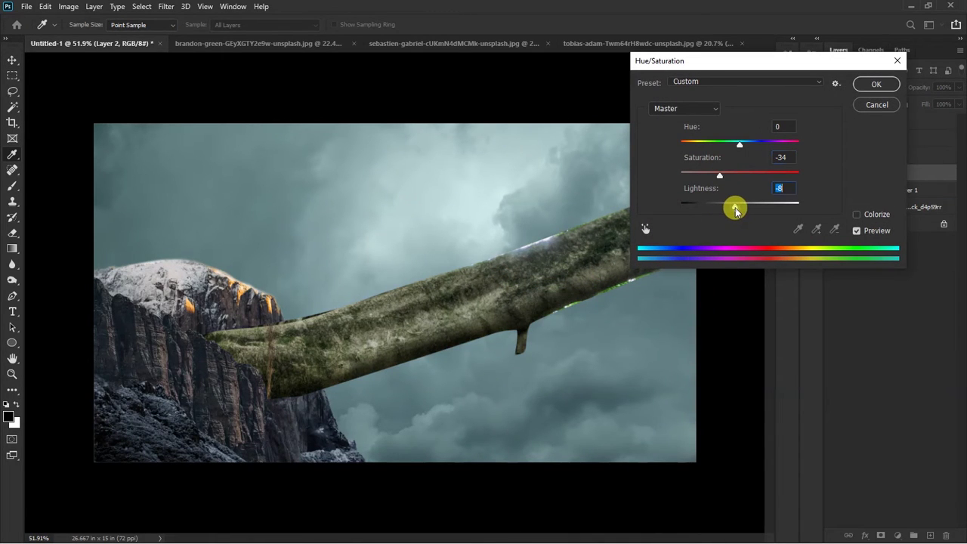
key("Return")
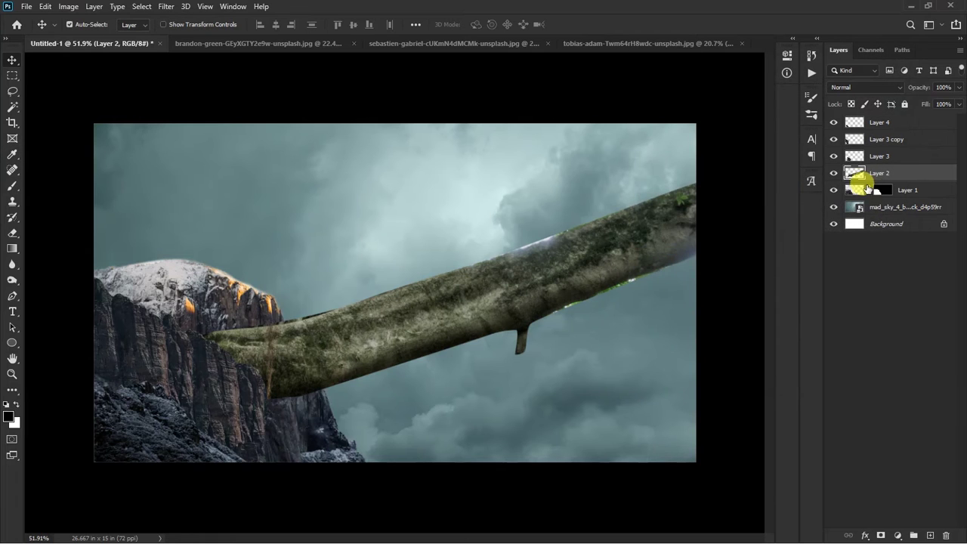
left_click(886, 178, "ctrl")
key("ctrl+shift+n")
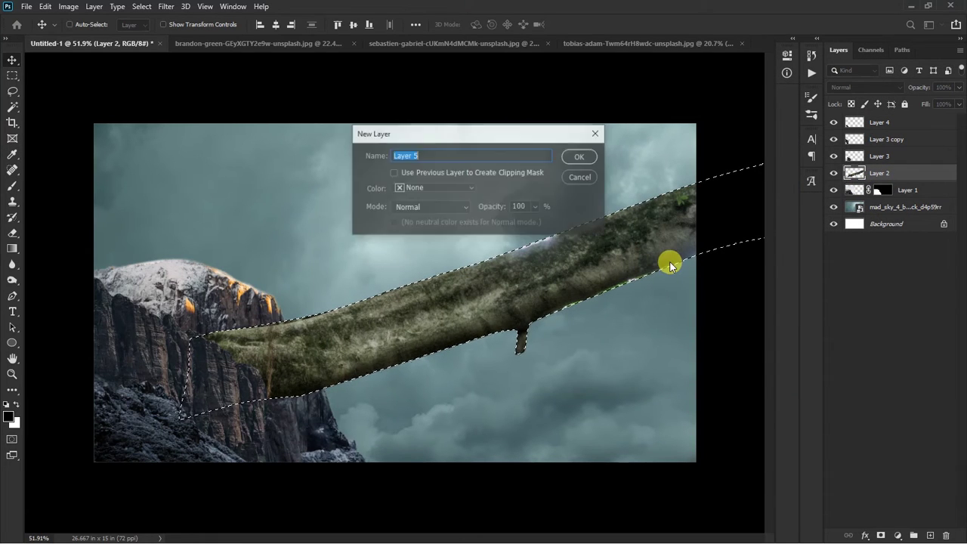
key("Return")
Step: Shade the branch darker on Layer 5 with a soft round brush at about 17% opacity
key("b")
right_click(631, 268)
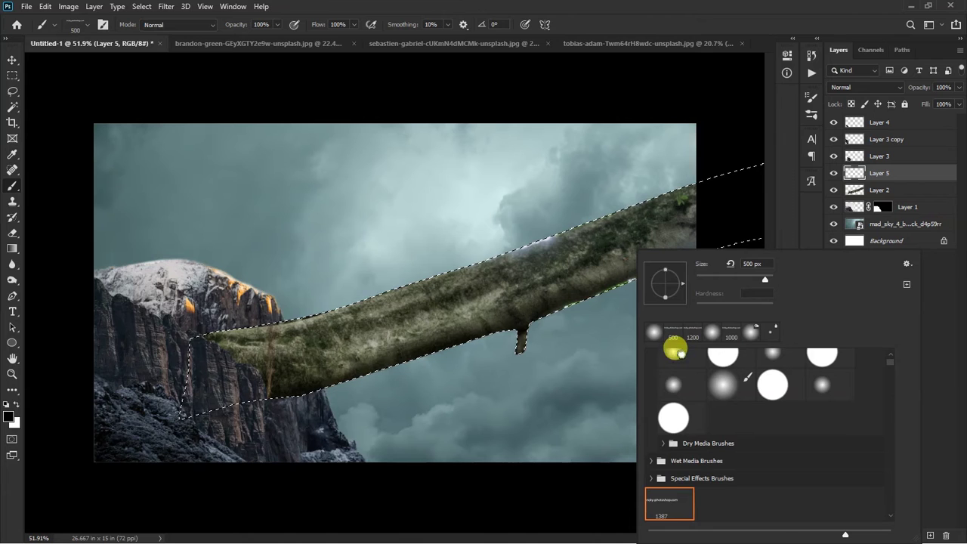
left_click(676, 351)
key("Return")
mouse_move(623, 240)
left_mouse_down()
mouse_move(650, 228)
mouse_move(213, 387)
left_mouse_up()
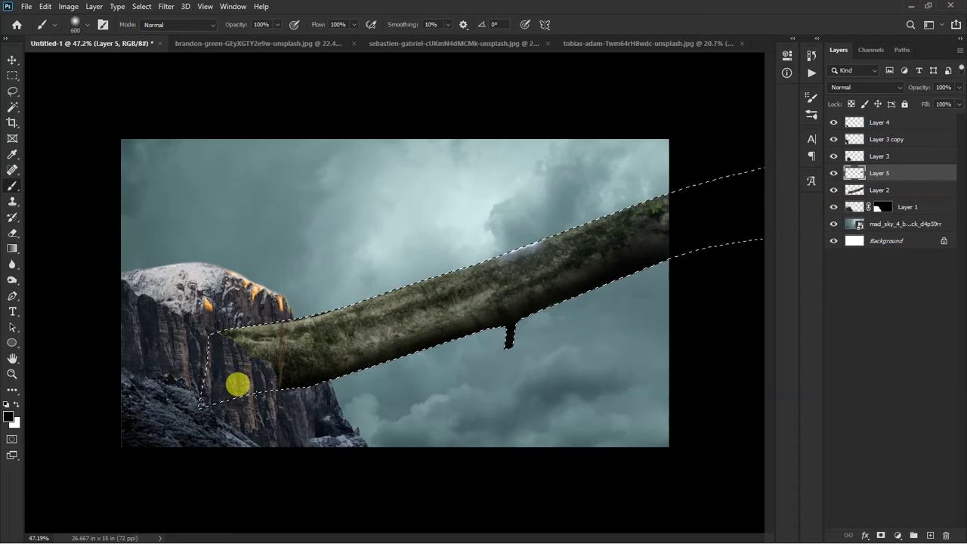
left_click_drag(315, 328, 209, 380)
left_click_drag(284, 30, 232, 47)
left_click_drag(354, 307, 681, 177)
mouse_move(482, 247)
left_mouse_down()
mouse_move(275, 303)
mouse_move(405, 296)
left_mouse_up()
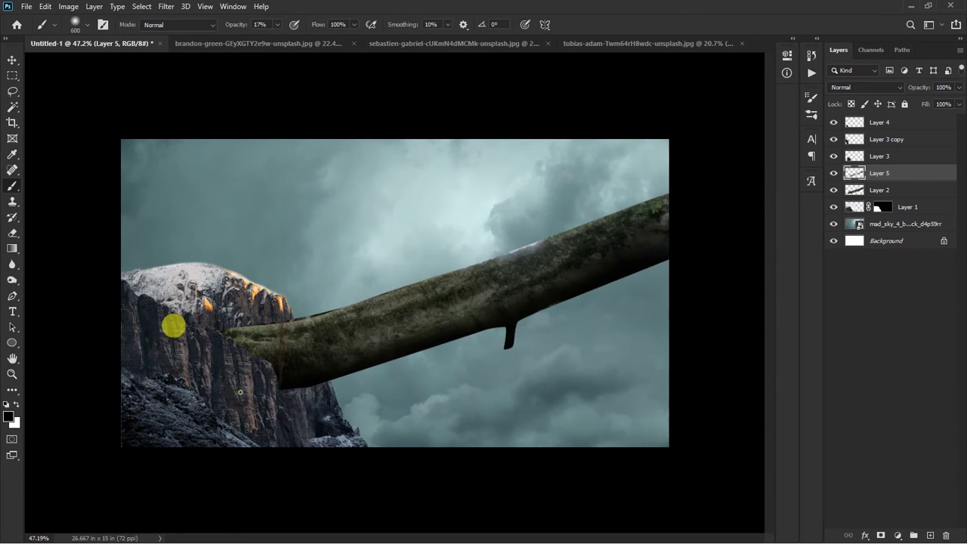
Step: Add Layer 6 above Layer 4 and darken the cliff rock beneath the branch
left_click(881, 123)
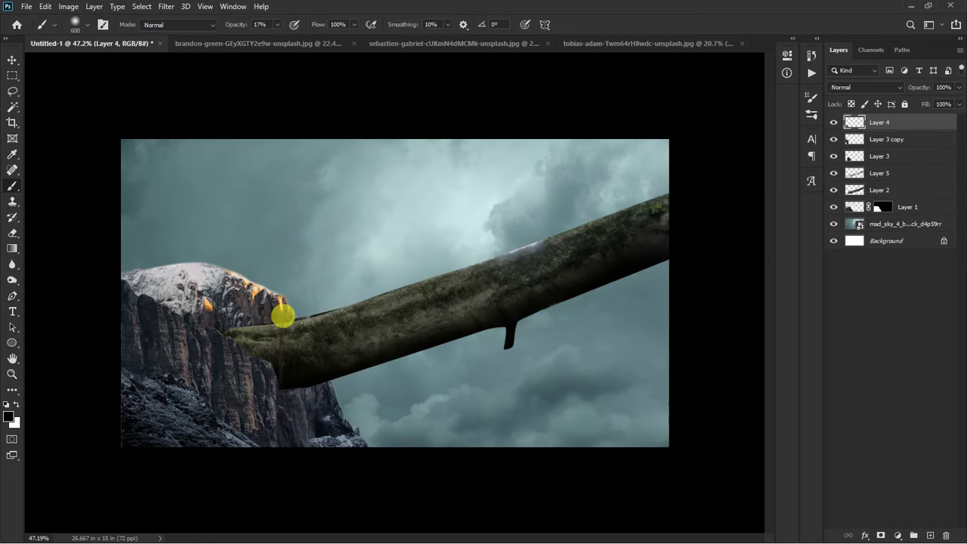
key("ctrl+shift+n")
key("Return")
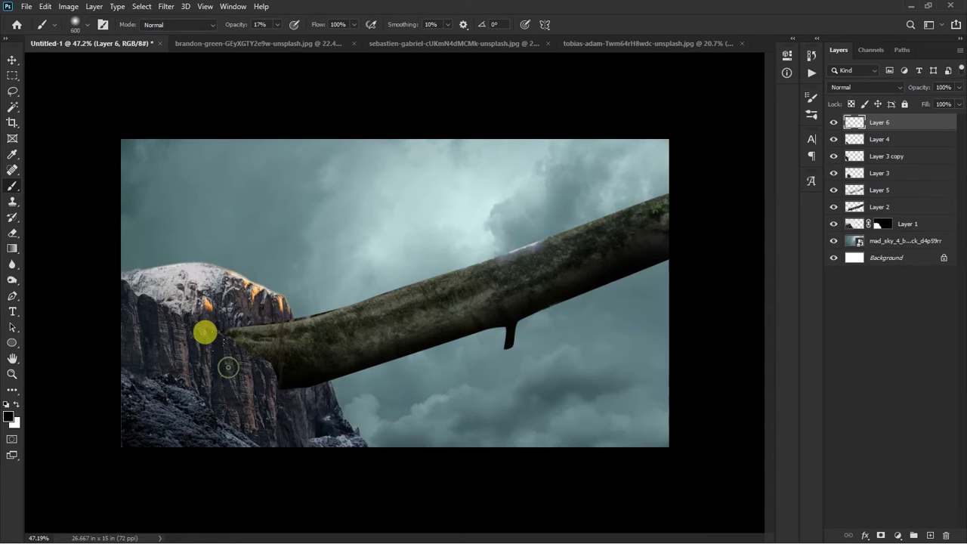
left_click_drag(125, 303, 194, 410)
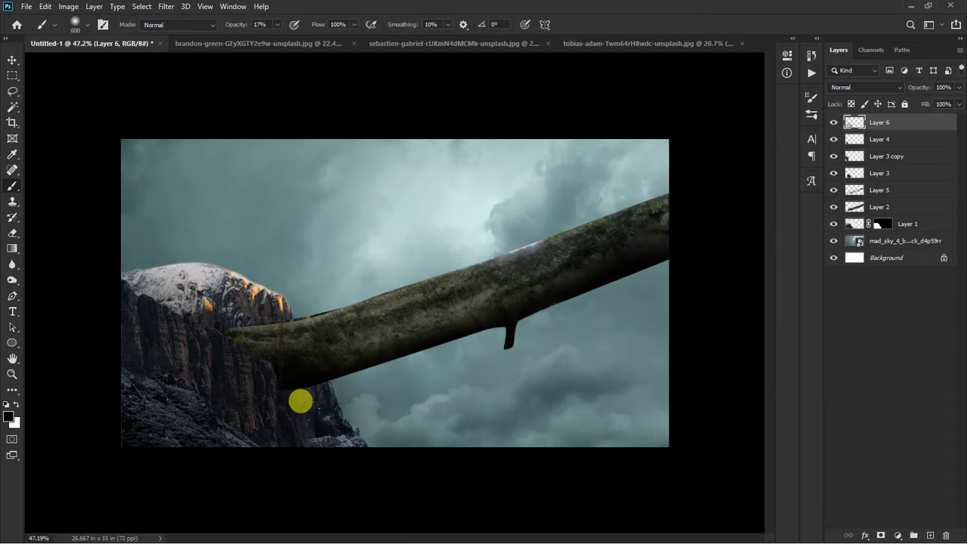
left_click(134, 345)
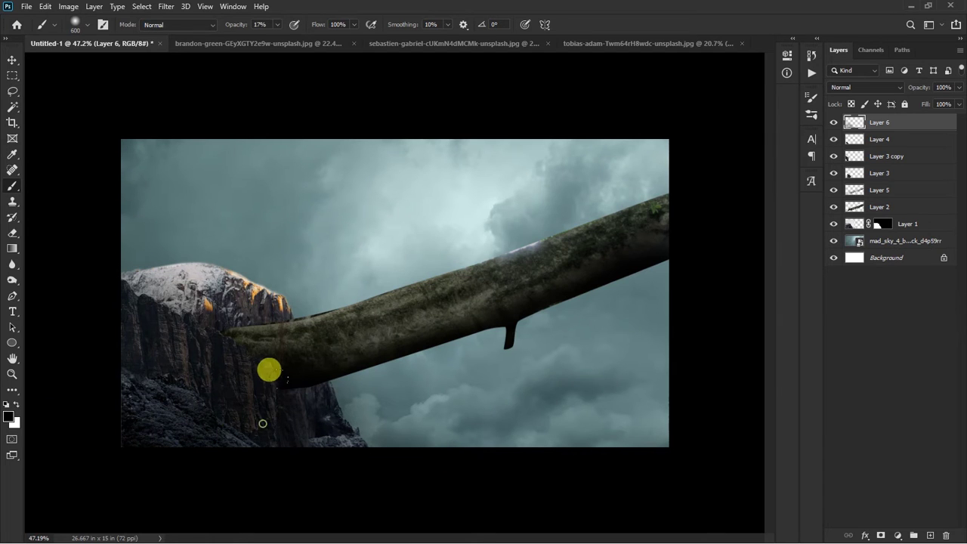
Step: Load the branch outline as a selection and add new Layer 7 above the branch layer
key("v")
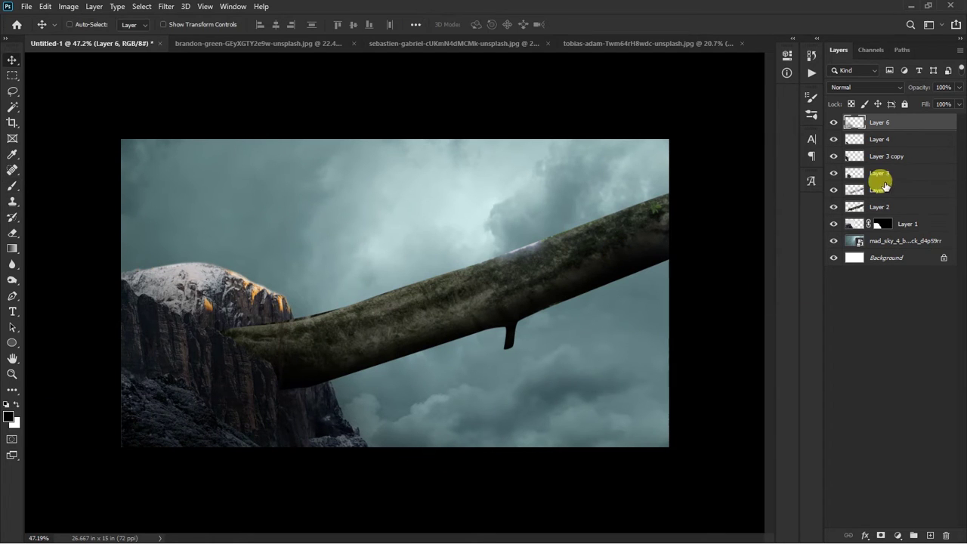
left_click(860, 206, "ctrl")
left_click(883, 204)
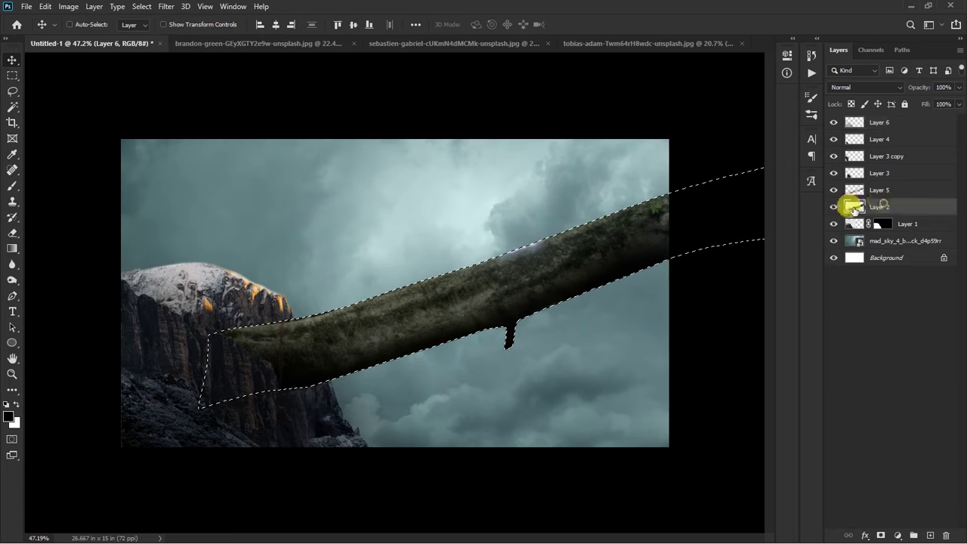
key("ctrl+shift+n")
key("Return")
Step: Set the brush to sampled pale sky blue, adjusted size, and 84% opacity
key("b")
left_click(474, 175, "alt")
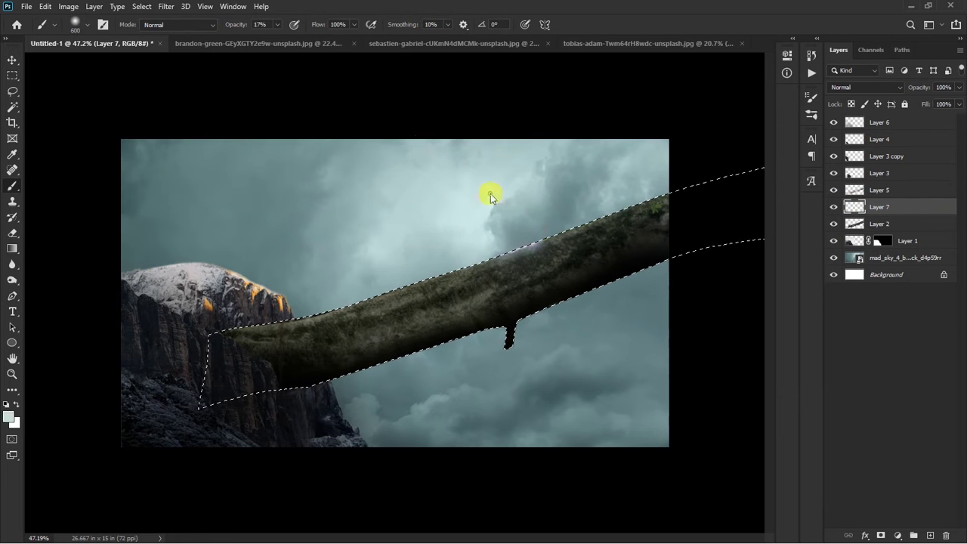
key("bracketleft")
key("bracketright")
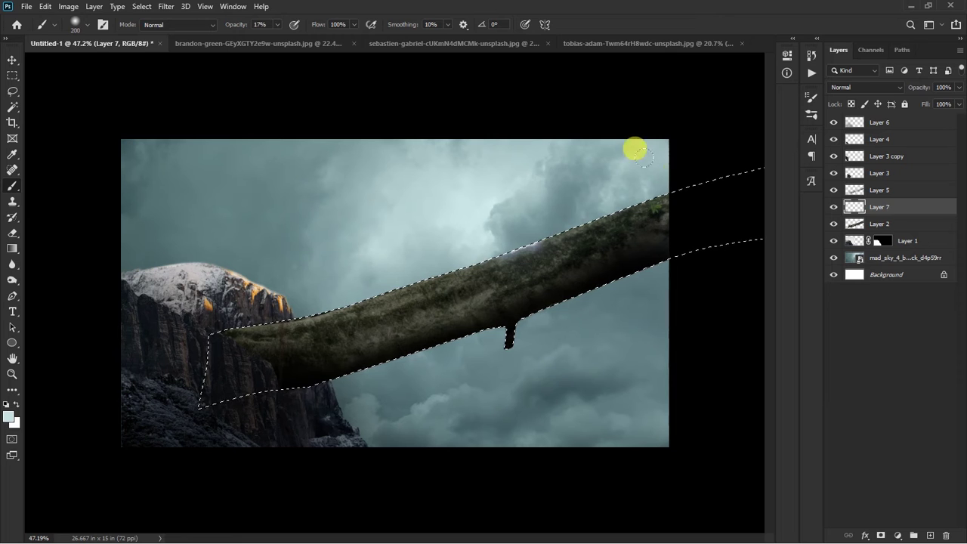
key("bracketleft")
key("bracketleft")
left_click(278, 24)
left_click(616, 174)
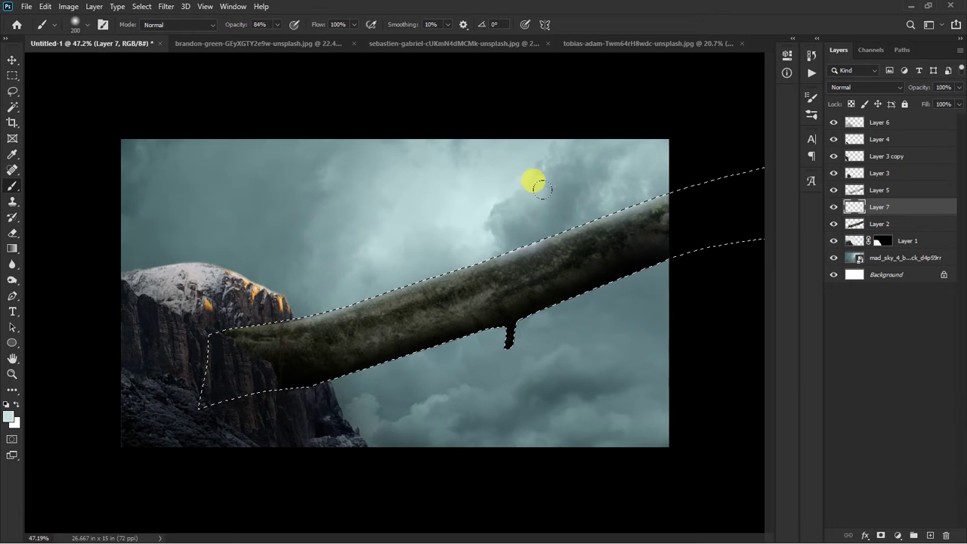
Step: Load the cliff outline and paint pale blue over the peak's orange glow
left_click(879, 246, "ctrl")
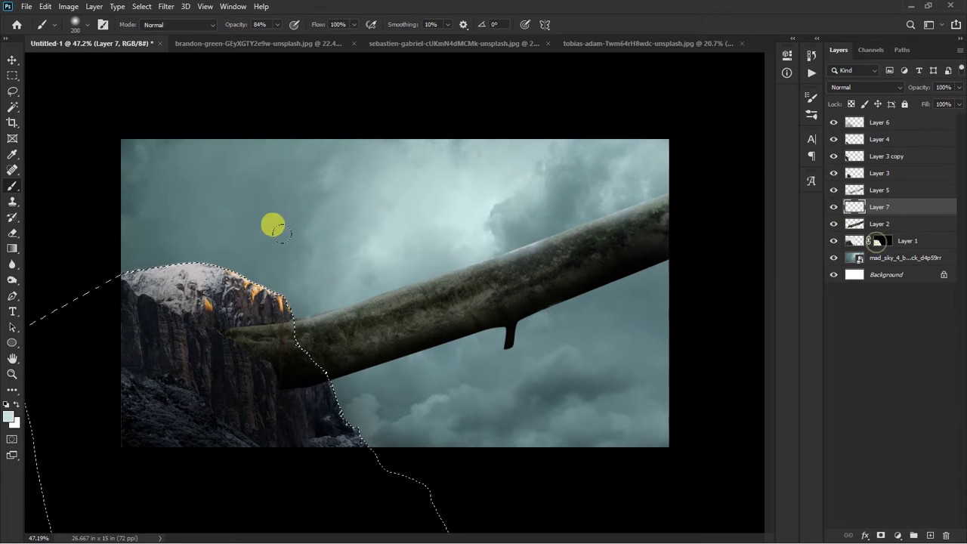
left_click_drag(270, 263, 206, 232)
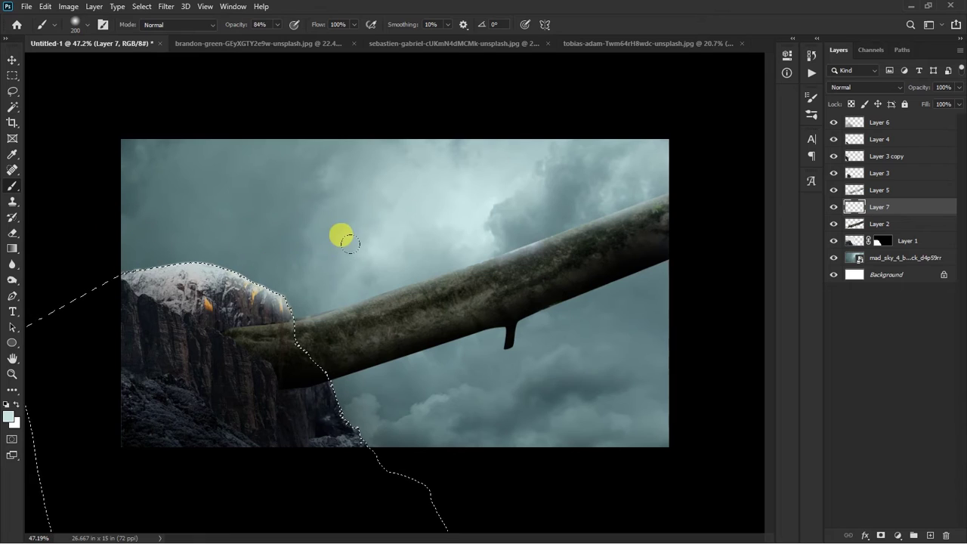
scroll(349, 239, "down", 1)
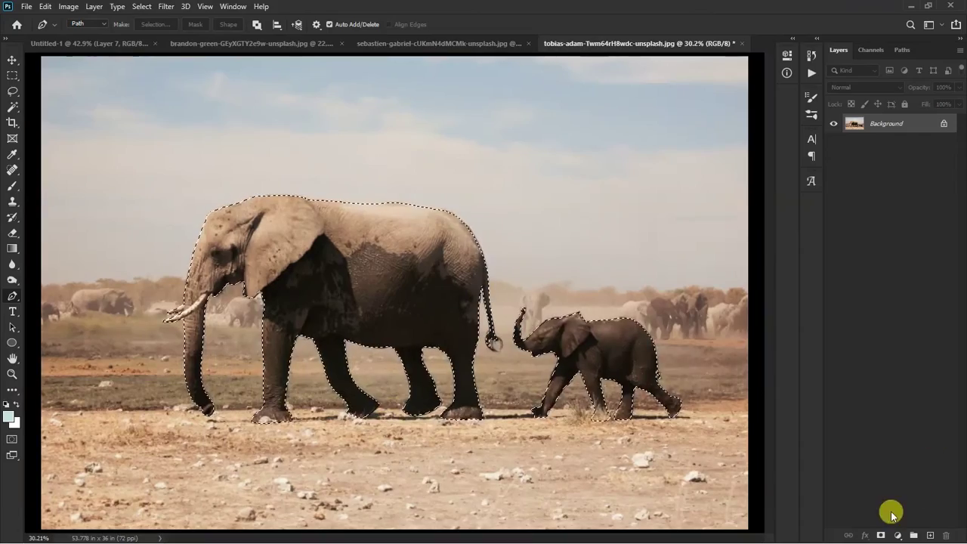
Step: Add a layer mask isolating both elephants and drag them into the composite
left_click(881, 535)
mouse_move(442, 322)
left_mouse_down()
mouse_move(263, 86)
mouse_move(111, 48)
mouse_move(417, 252)
left_mouse_up()
Step: Flip the elephants horizontally and scale them down to fit the branch
key("ctrl+t")
right_click(412, 230)
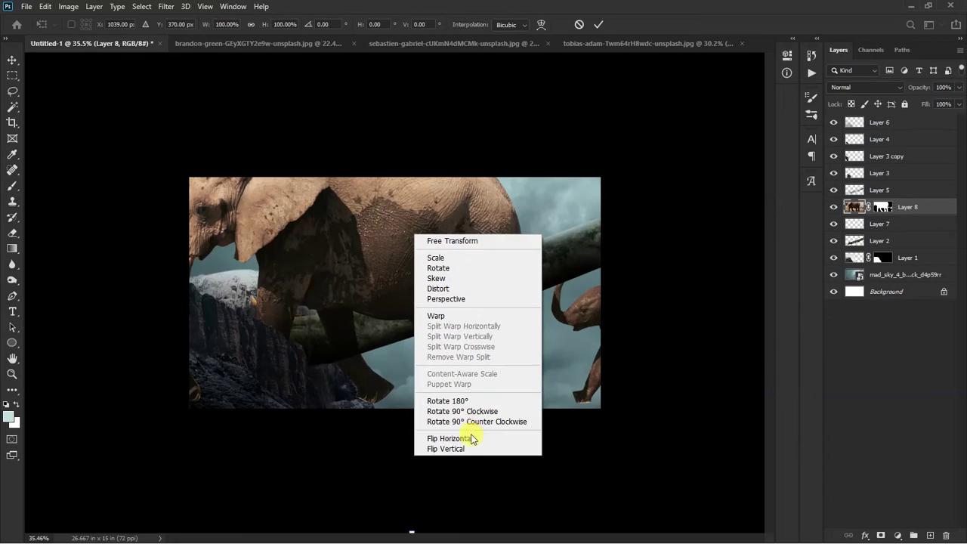
left_click(471, 438)
key("ctrl+0")
key("ctrl+minus")
mouse_move(616, 129)
left_mouse_down()
mouse_move(474, 257)
mouse_move(476, 235)
left_mouse_up()
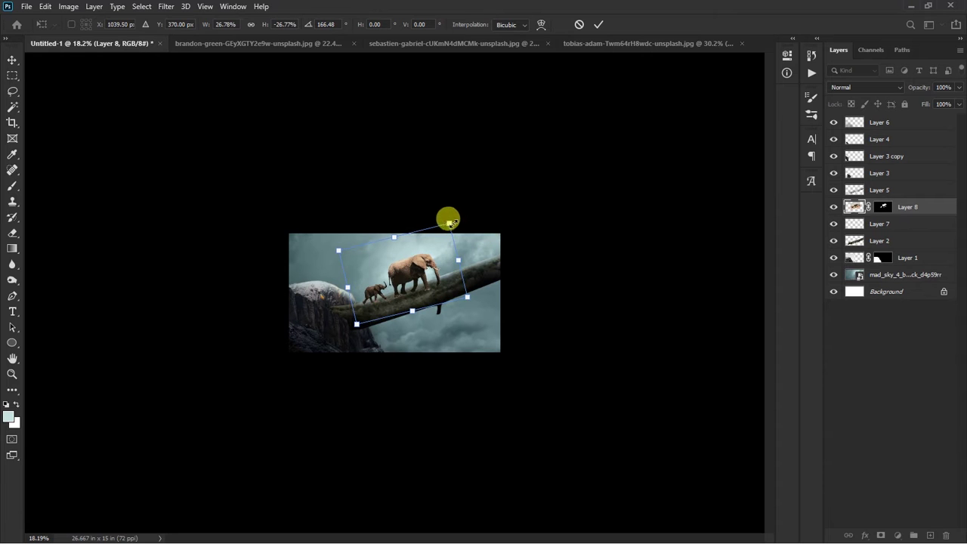
left_click_drag(450, 224, 443, 231)
key("Return")
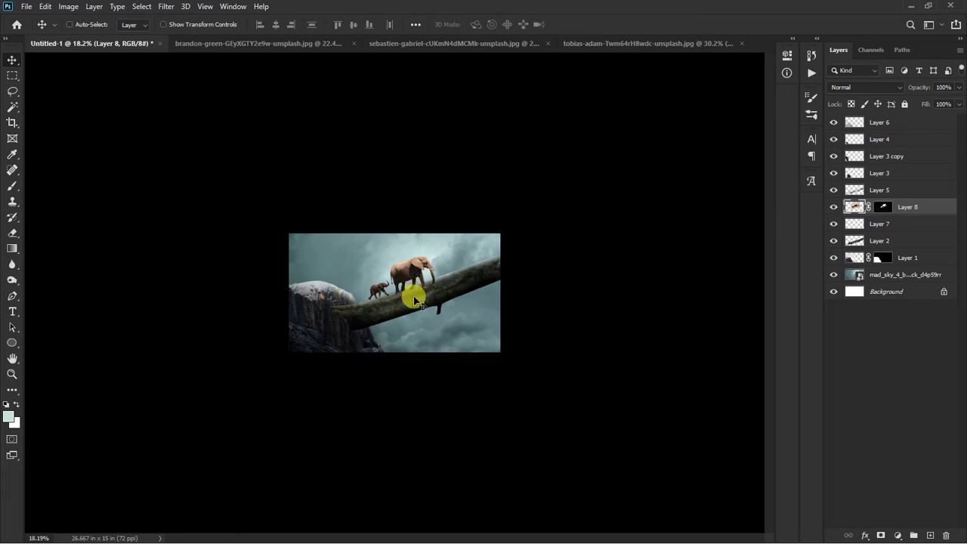
Step: Set the elephants onto the branch surface, with their layer above Layer 2
key("ctrl+plus")
key("ctrl+plus")
mouse_move(399, 281)
left_mouse_down()
mouse_move(405, 228)
mouse_move(403, 248)
left_mouse_up()
scroll(403, 249, "up", 2)
key("ctrl+bracketleft")
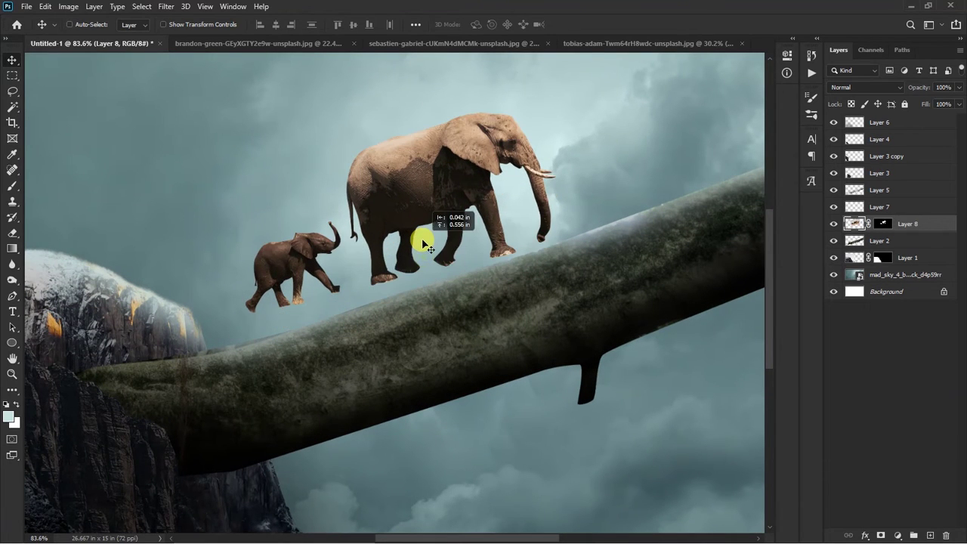
key("ctrl+bracketleft")
key("ctrl+bracketleft")
key("ctrl+bracketleft")
key("ctrl+bracketright")
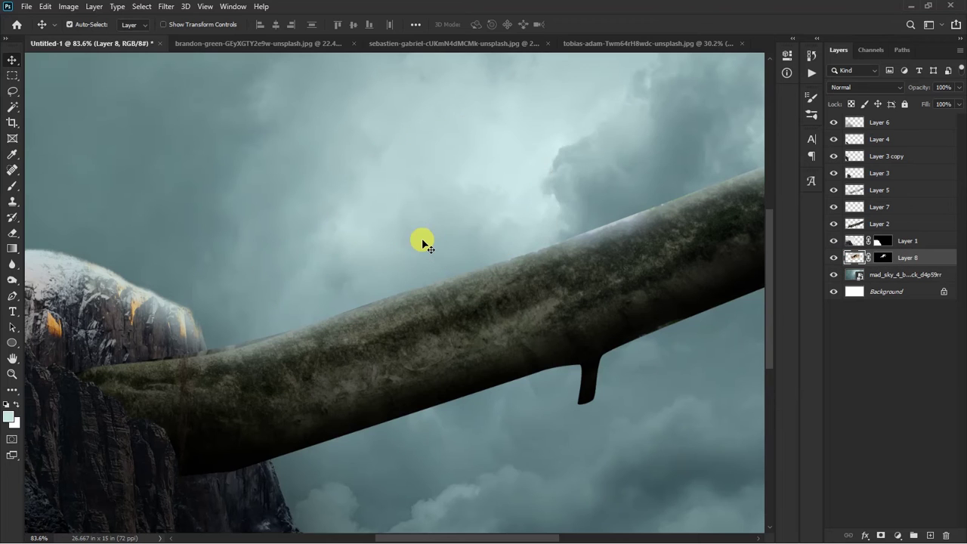
key("ctrl+bracketright")
left_click_drag(428, 242, 429, 255)
key("ctrl+bracketright")
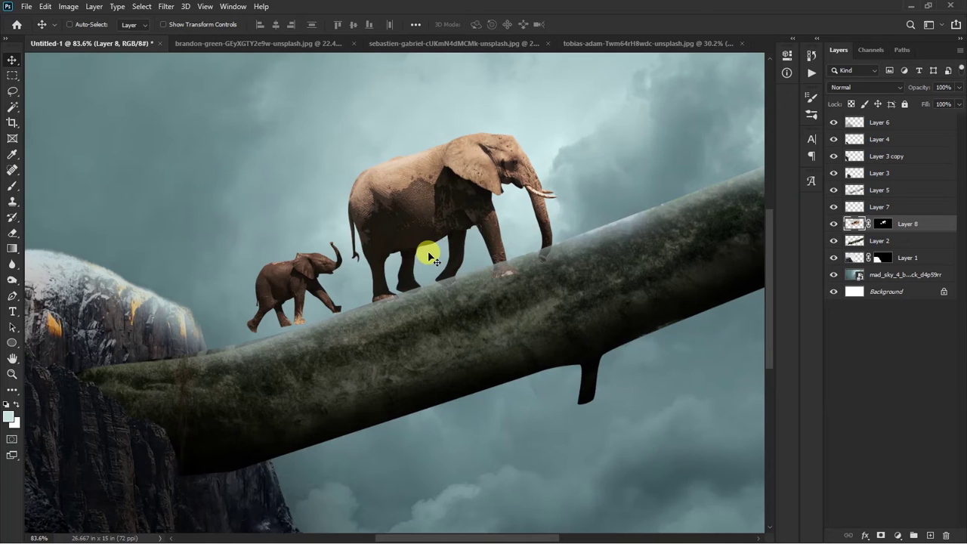
scroll(428, 256, "down", 1)
Step: Tilt the elephants about -3.3° to the branch slope, above Layer 7, nudged right
key("ctrl+t")
left_click_drag(607, 179, 658, 158)
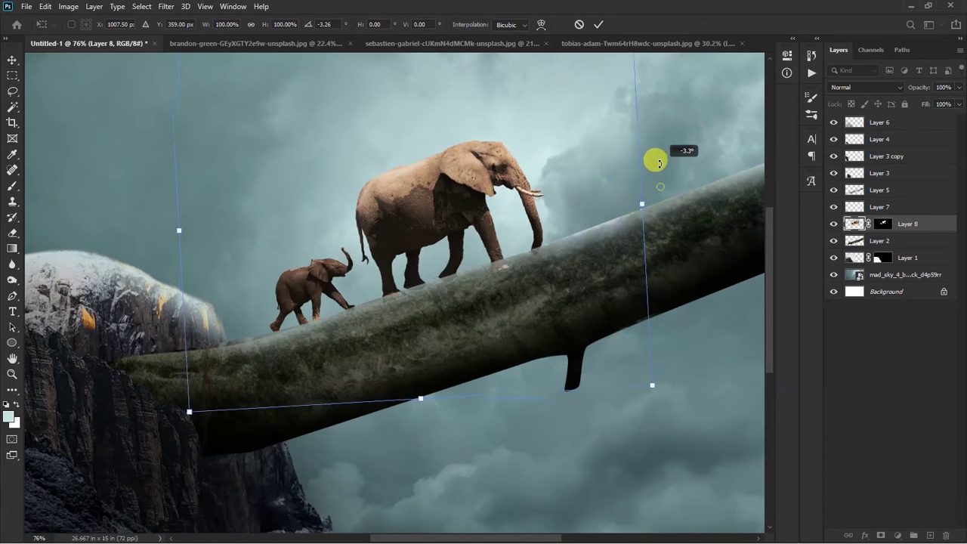
key("Return")
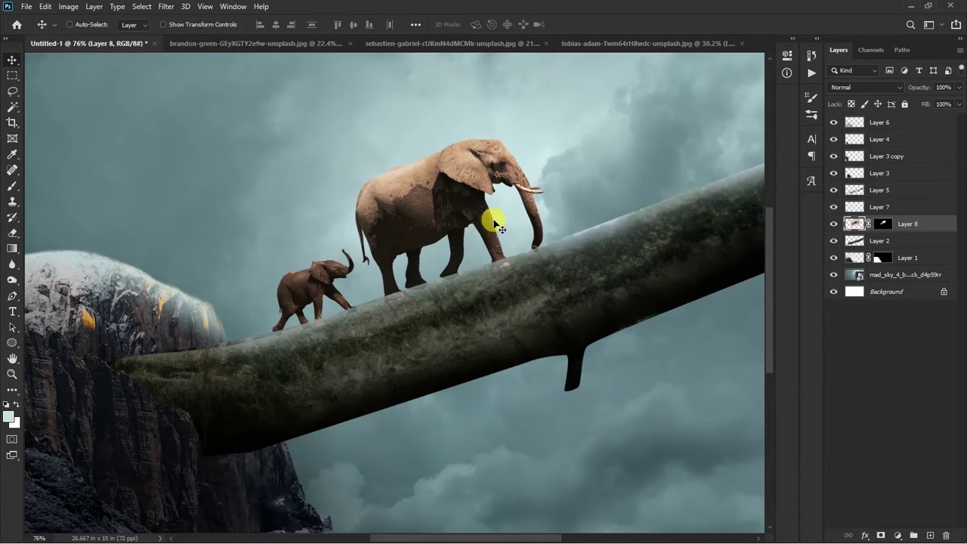
key("ctrl+bracketright")
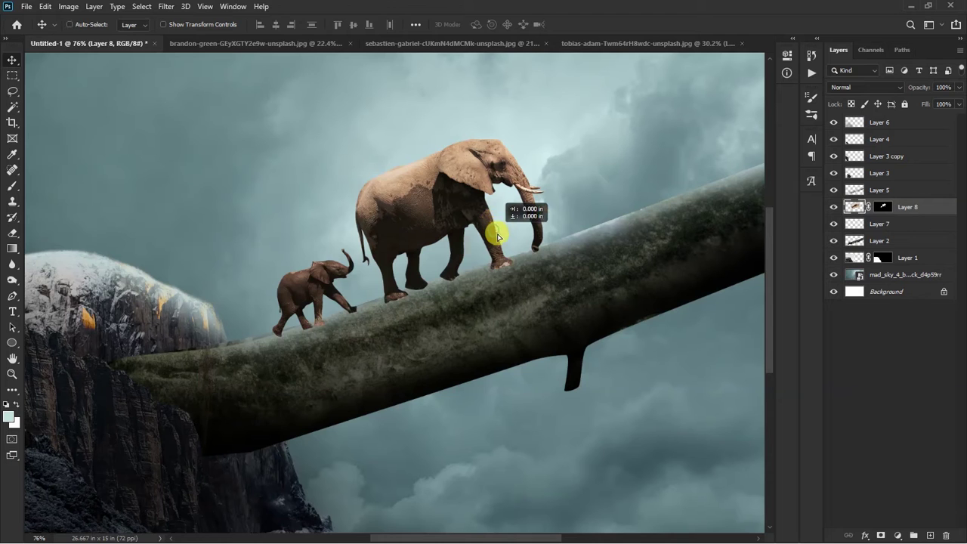
key("shift+Right")
key("ctrl+0")
Step: Darken the elephants with Hue/Saturation Lightness -7 and load their outline as a selection
right_click(463, 217)
left_click(464, 218)
key("ctrl+u")
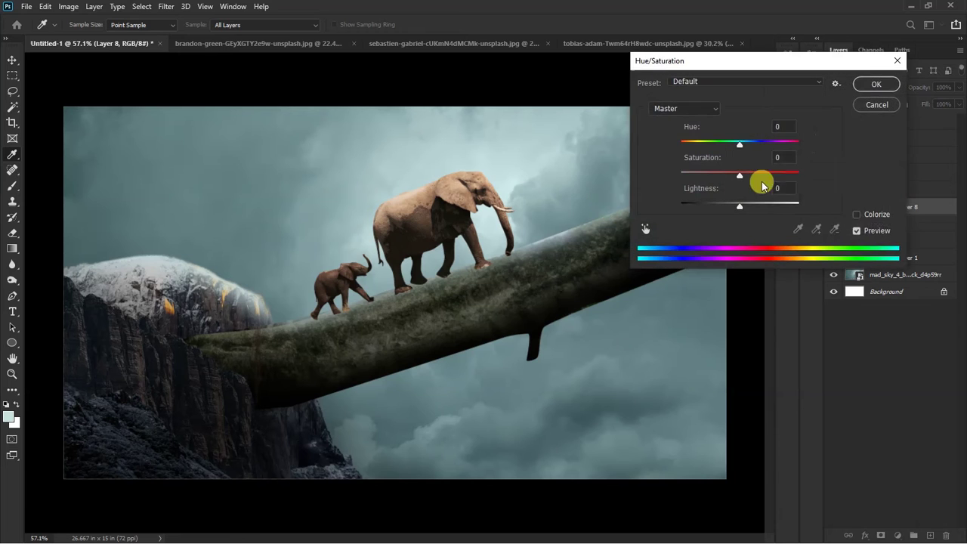
left_click_drag(739, 210, 737, 209)
key("Return")
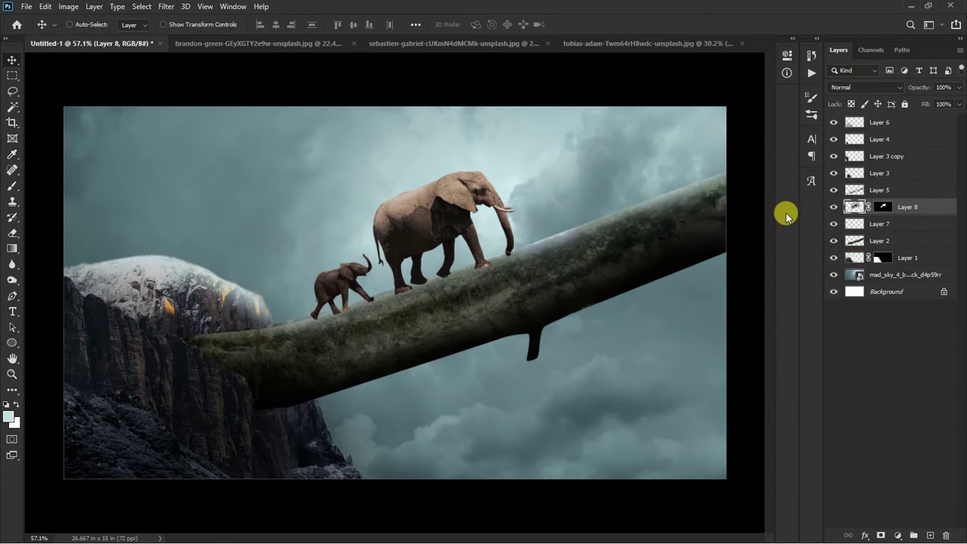
left_click(886, 209, "ctrl")
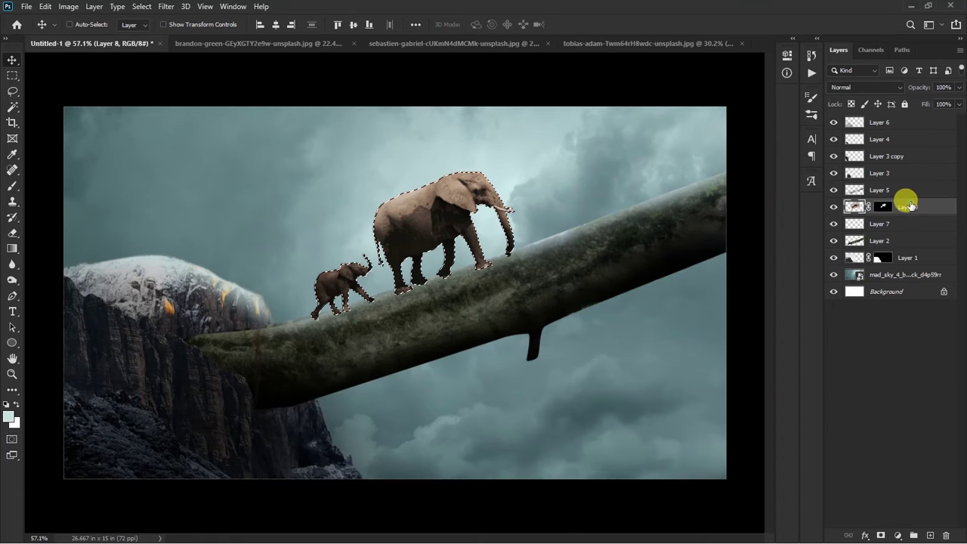
Step: Add new Layer 9 and brush along the big elephant's belly
key("ctrl+shift+n")
key("Return")
key("b")
scroll(389, 202, "up", 3)
left_click_drag(418, 186, 406, 302)
Step: At 30% brush opacity, darken the calf and the big elephant's torso
left_click(277, 25)
left_click_drag(247, 42, 247, 42)
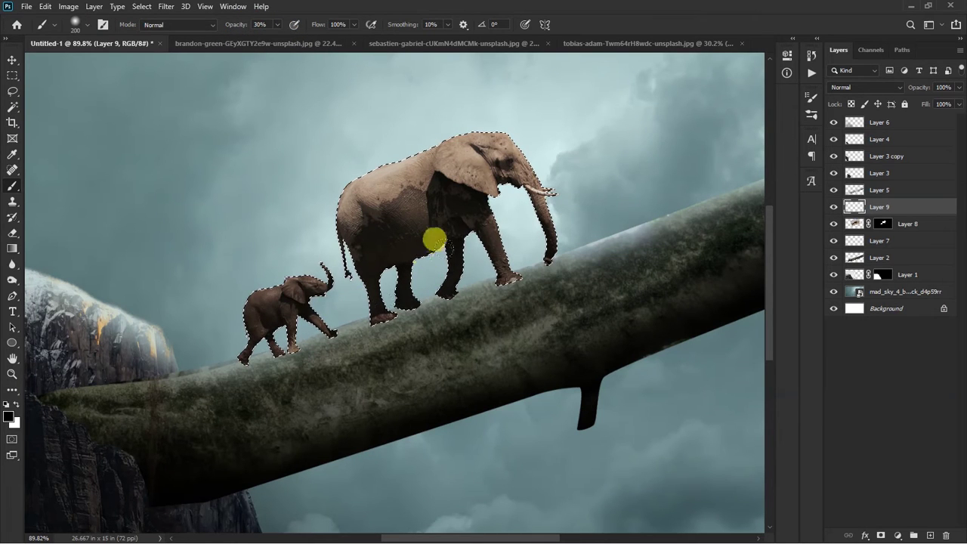
left_click_drag(269, 305, 231, 313)
key("bracketright")
key("bracketright")
key("bracketright")
left_click_drag(409, 221, 333, 269)
scroll(266, 274, "down", 2)
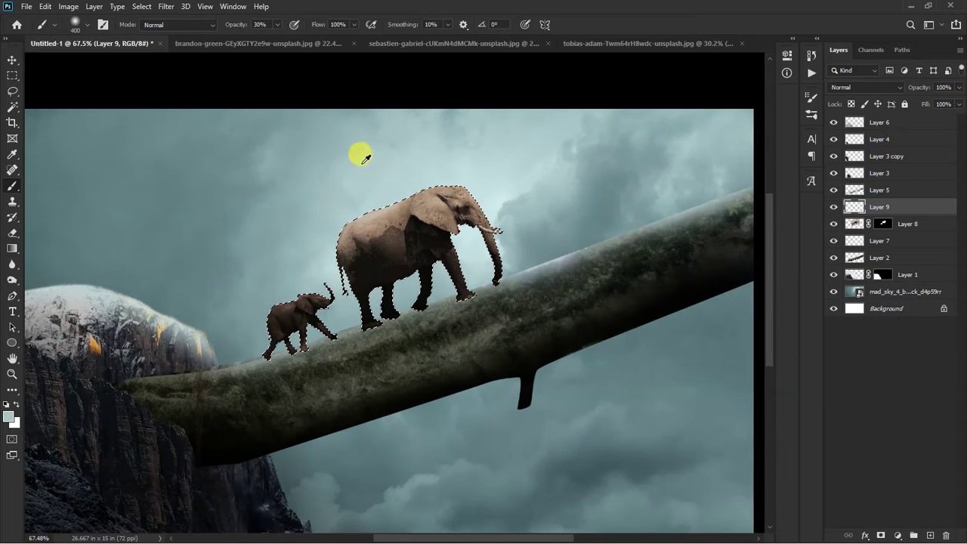
scroll(303, 105, "up", 2)
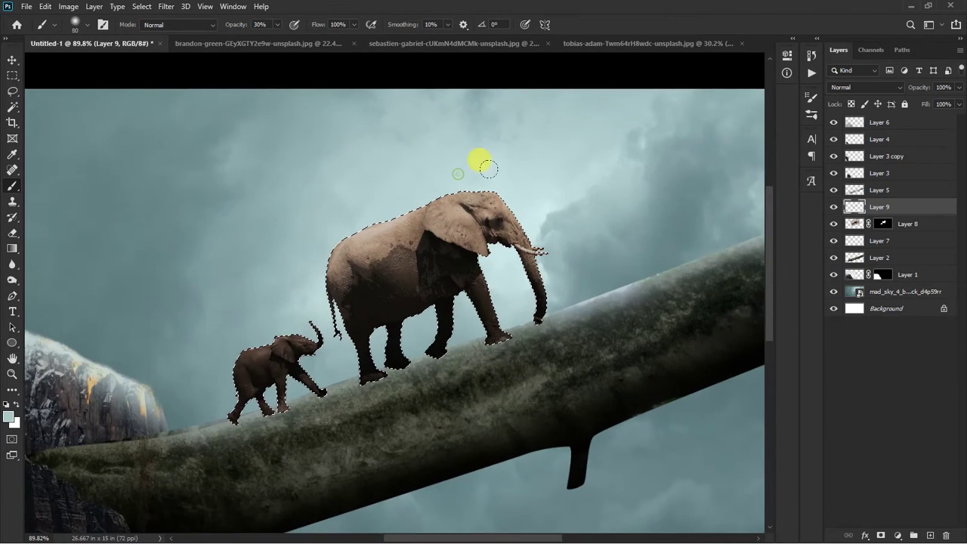
scroll(476, 174, "up", 1)
Step: With a smaller brush at 100% opacity, paint a light highlight along the calf's back
key("bracketleft")
left_click(277, 24)
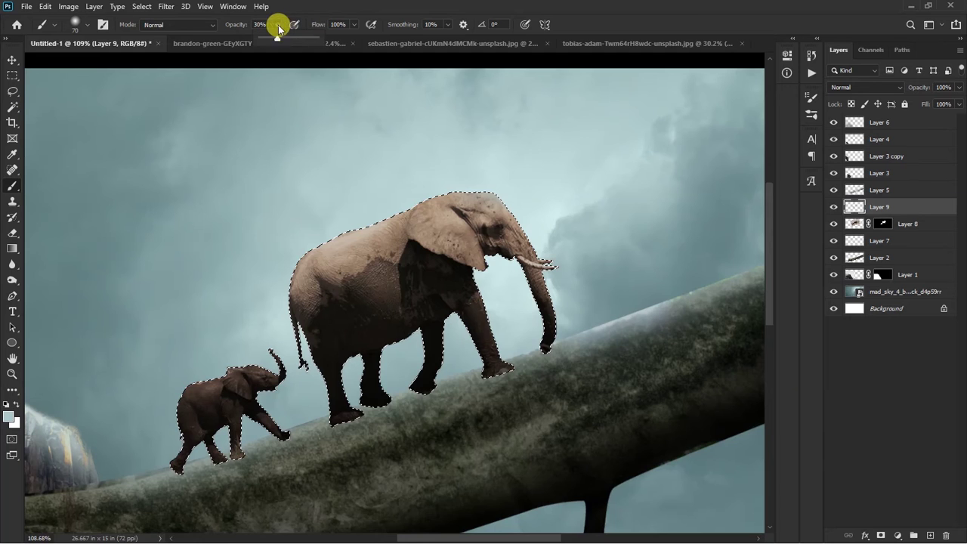
left_click_drag(297, 45, 449, 123)
scroll(453, 136, "up", 2)
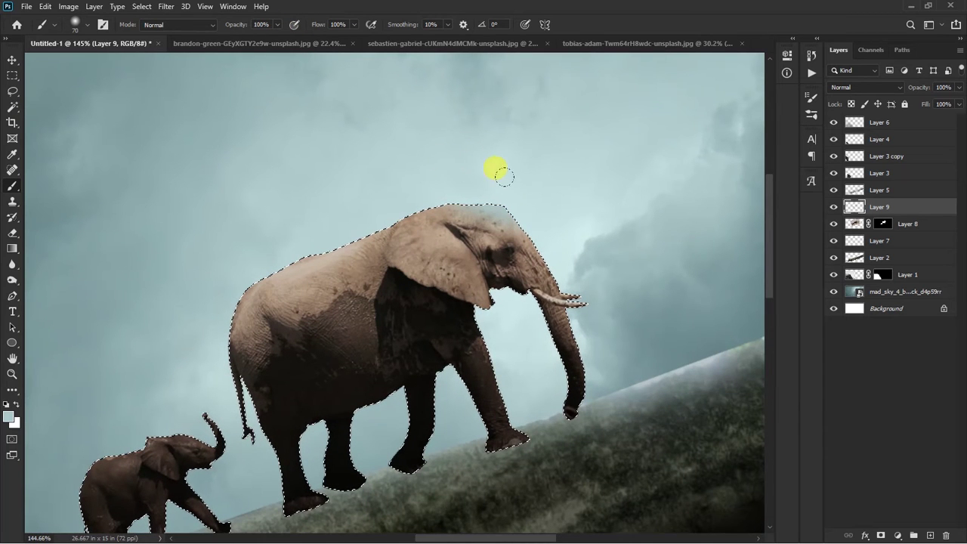
key("bracketleft")
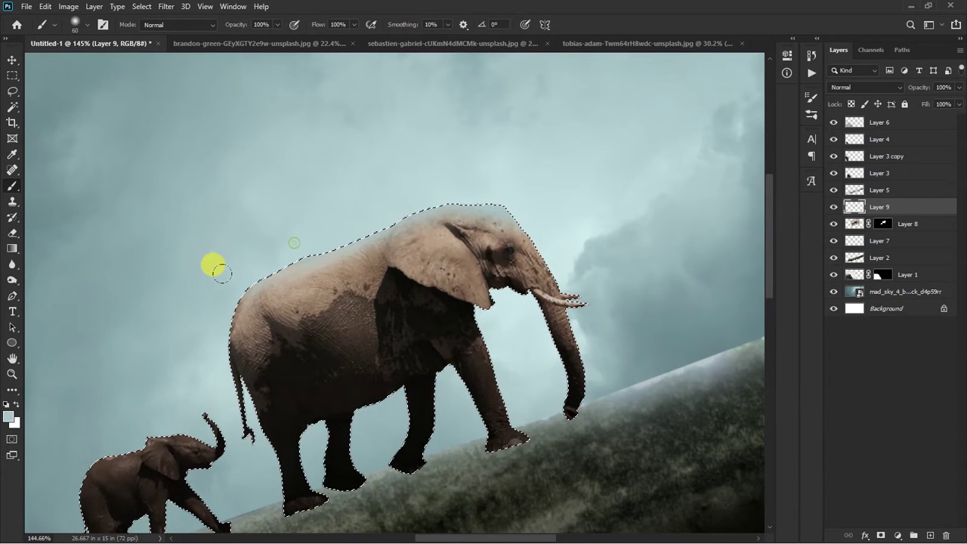
key("bracketleft")
key("bracketleft")
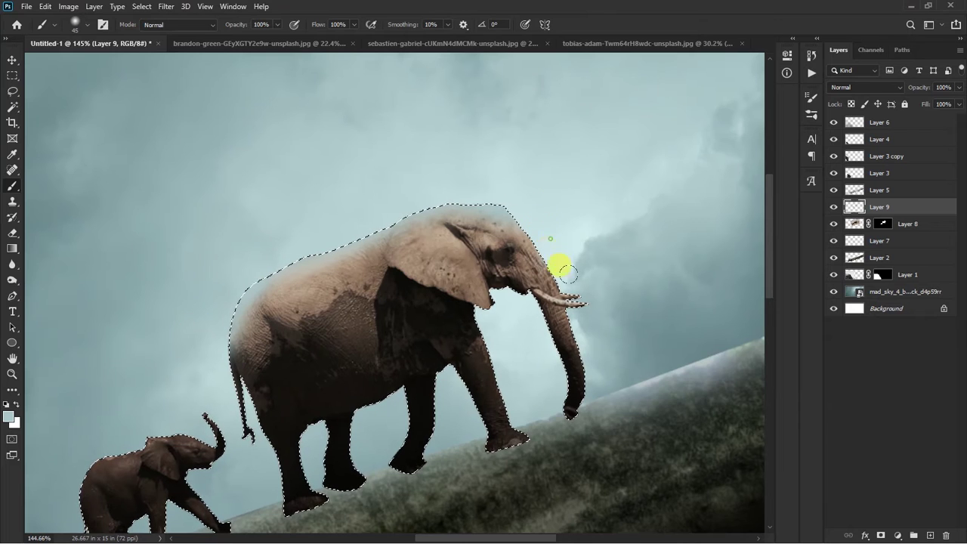
left_click_drag(461, 234, 443, 149)
scroll(452, 205, "up", 2)
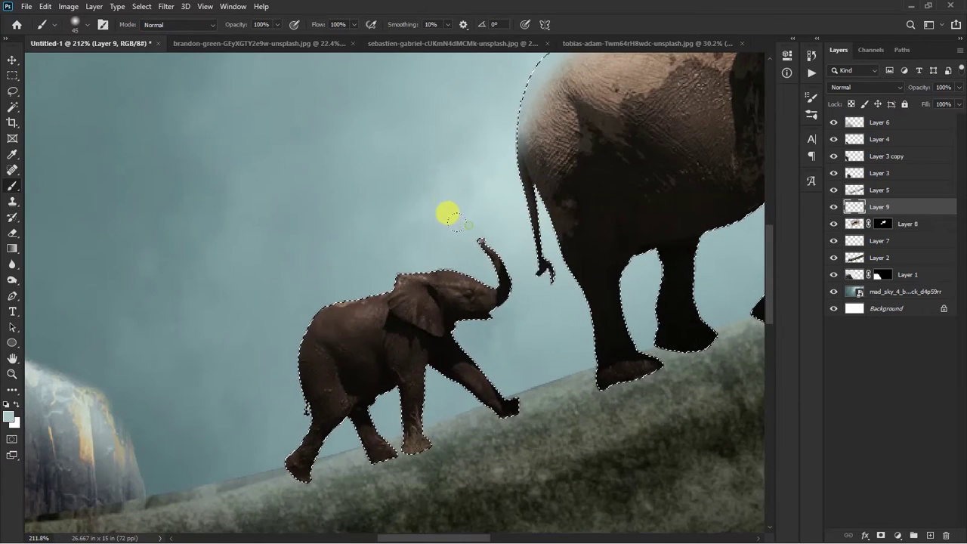
left_click_drag(431, 231, 245, 367)
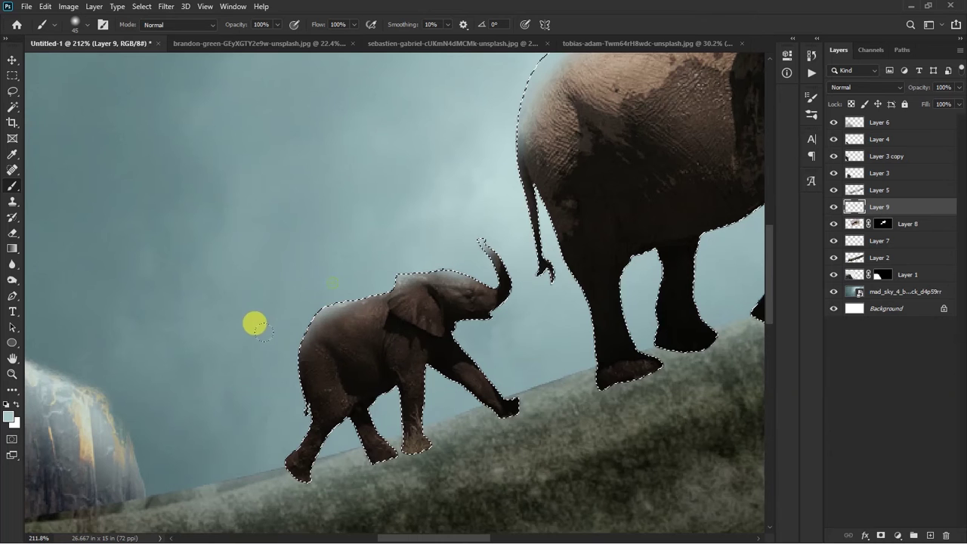
Step: Deselect the elephants and fit the whole image in the window
key("ctrl+d")
scroll(391, 203, "down", 1)
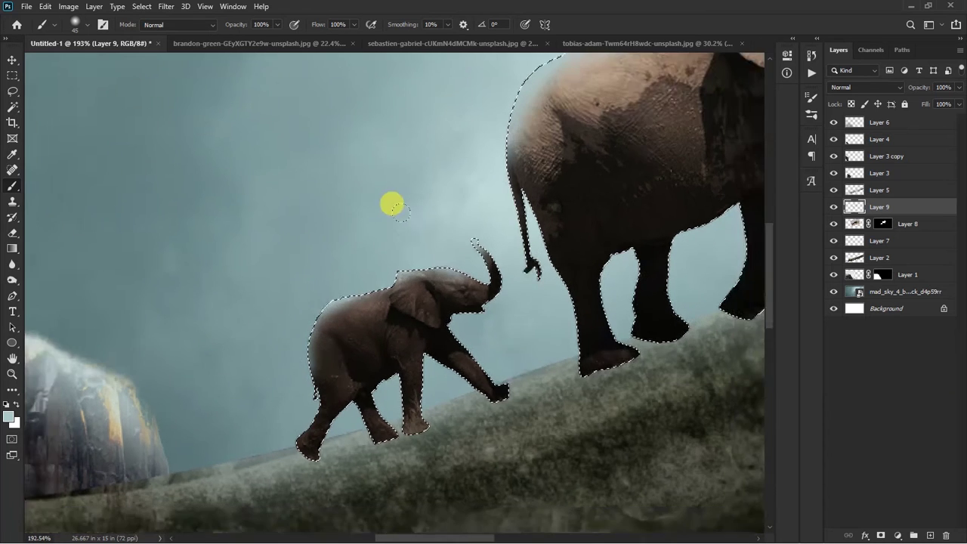
scroll(396, 210, "down", 3)
key("ctrl+0")
key("v")
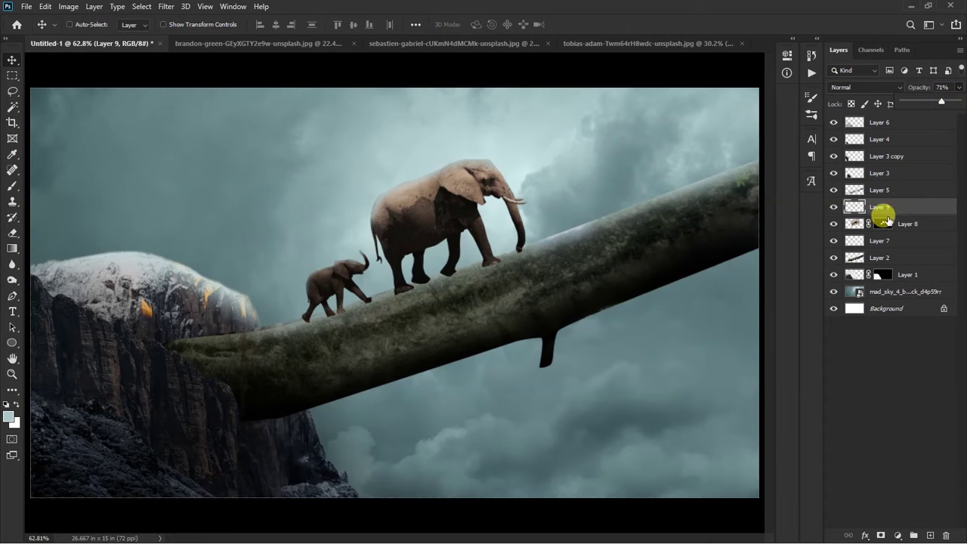
Step: Use Select and Mask on Layer 8's mask to refine the adult's tail tip edge
right_click(881, 223)
left_click(880, 311)
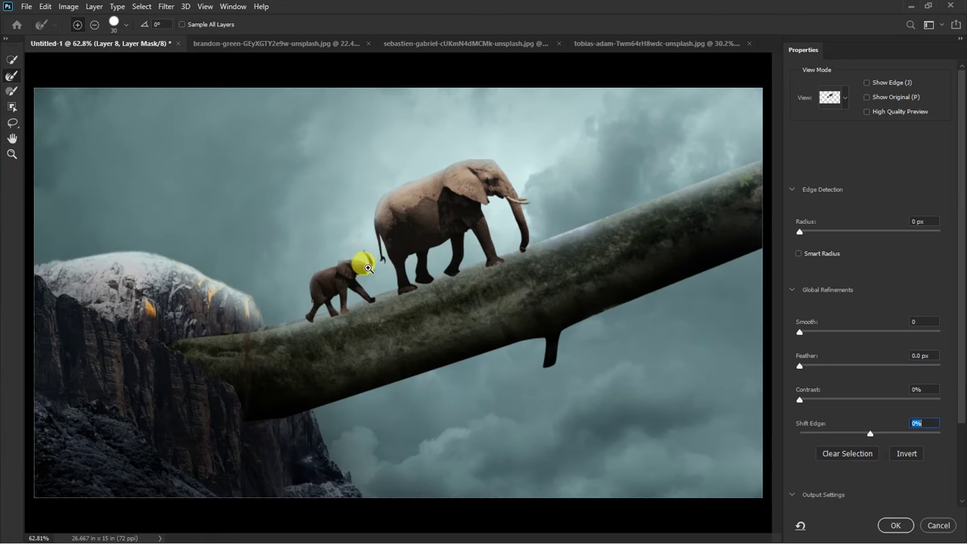
scroll(376, 261, "up", 5)
scroll(375, 212, "up", 3)
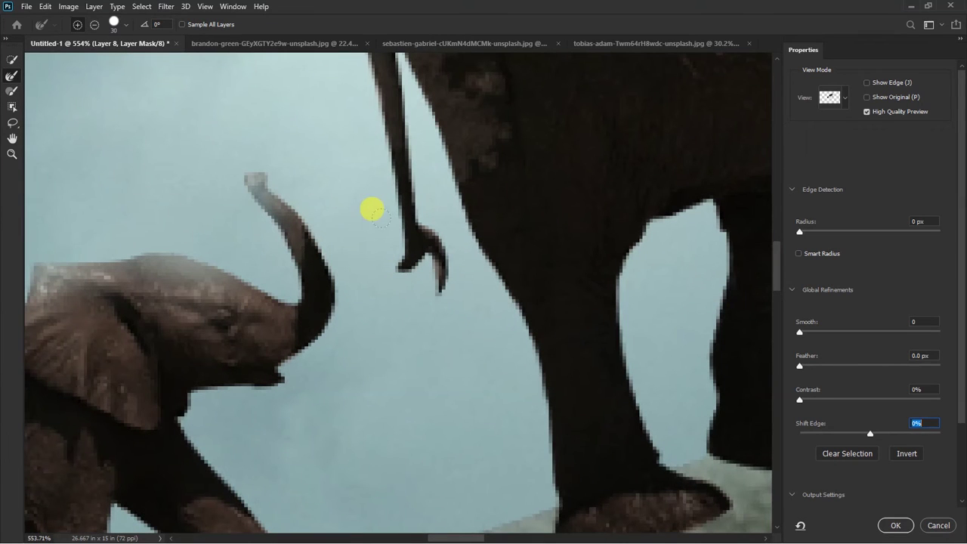
mouse_move(393, 287)
left_mouse_down()
mouse_move(417, 340)
mouse_move(427, 293)
left_mouse_up()
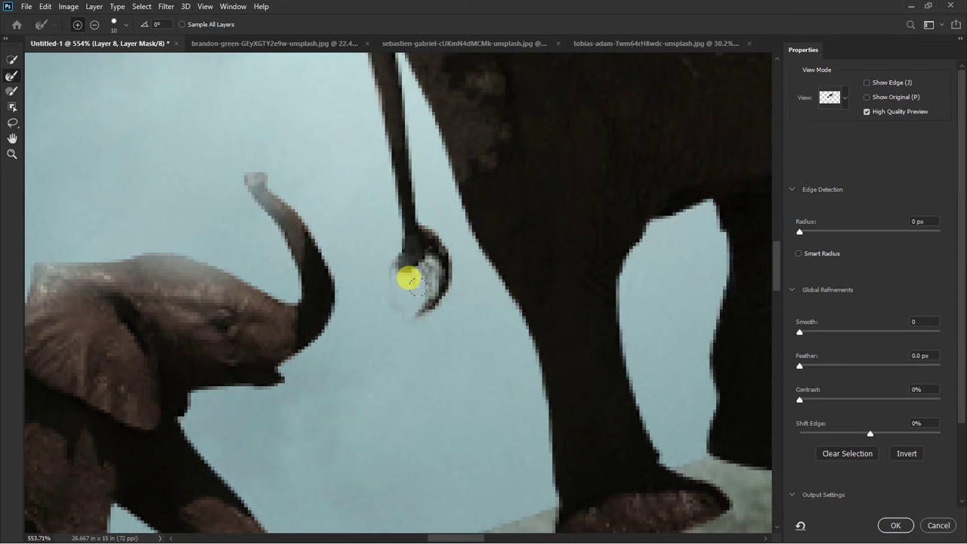
scroll(378, 295, "down", 5)
scroll(475, 156, "up", 3)
scroll(254, 274, "down", 1)
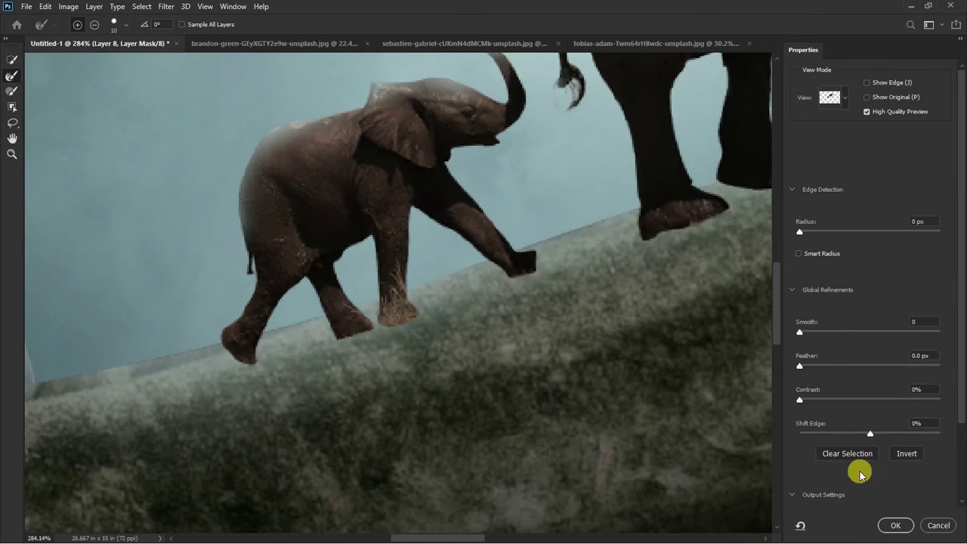
left_click(894, 527)
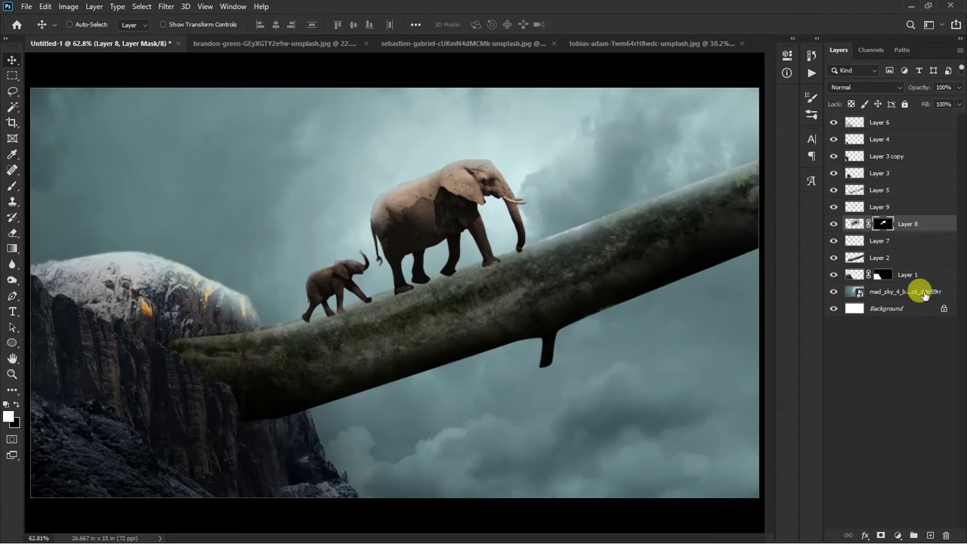
Step: Add an empty layer above Layer 7 and set up a small black brush
left_click(888, 242)
key("ctrl+shift+alt+n")
key("b")
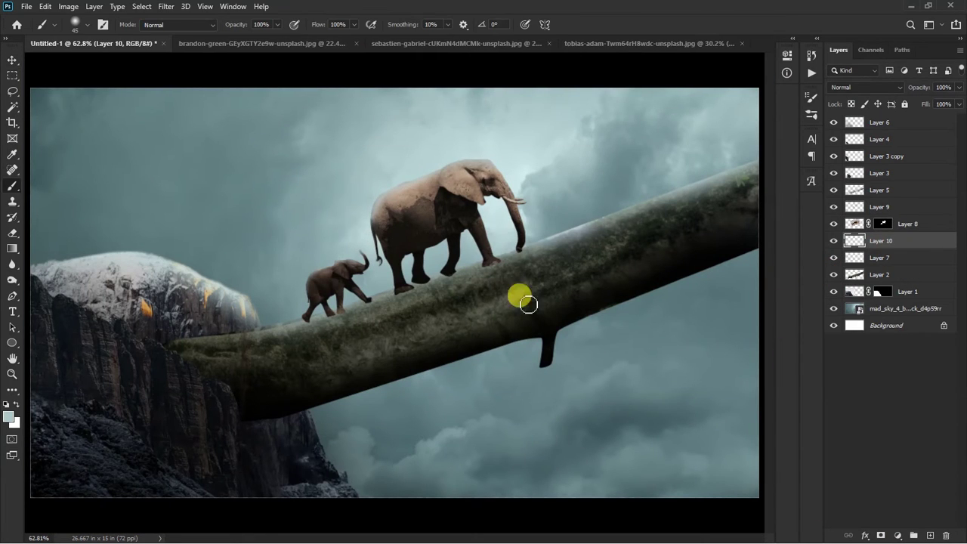
key("d")
key("bracketleft")
Step: Paint dark shadow on the branch under the elephants' feet, then select Layer 9
scroll(350, 333, "up", 2)
scroll(328, 307, "up", 2)
scroll(320, 300, "up", 2)
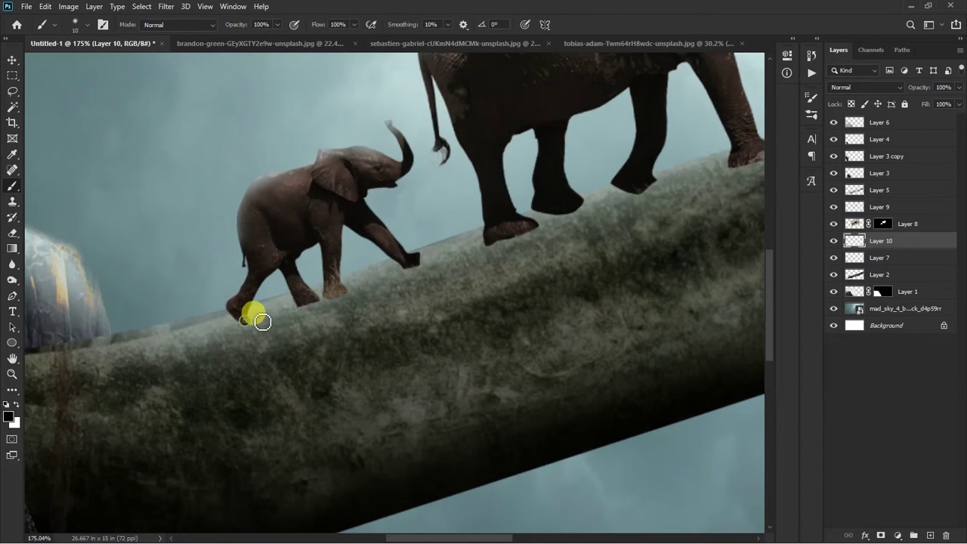
scroll(262, 322, "up", 2)
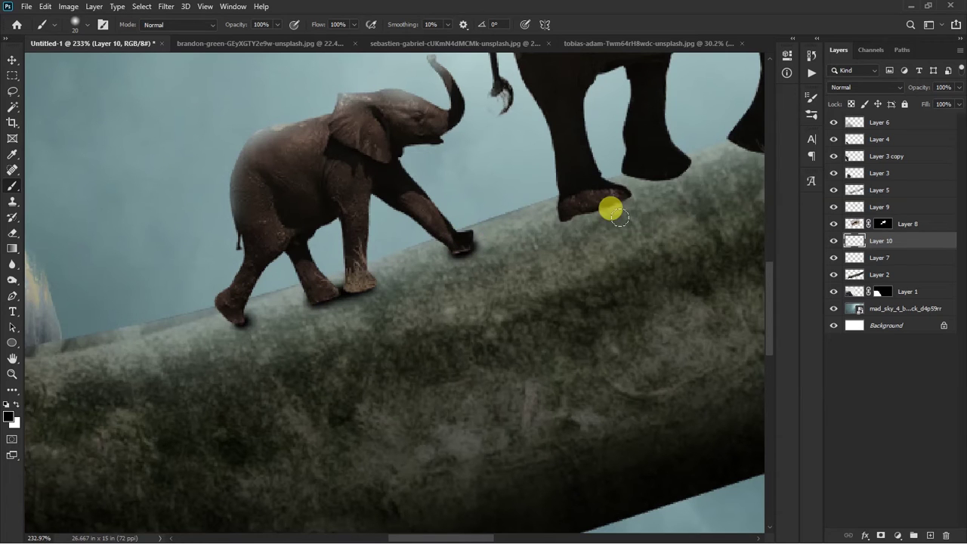
scroll(521, 219, "down", 2)
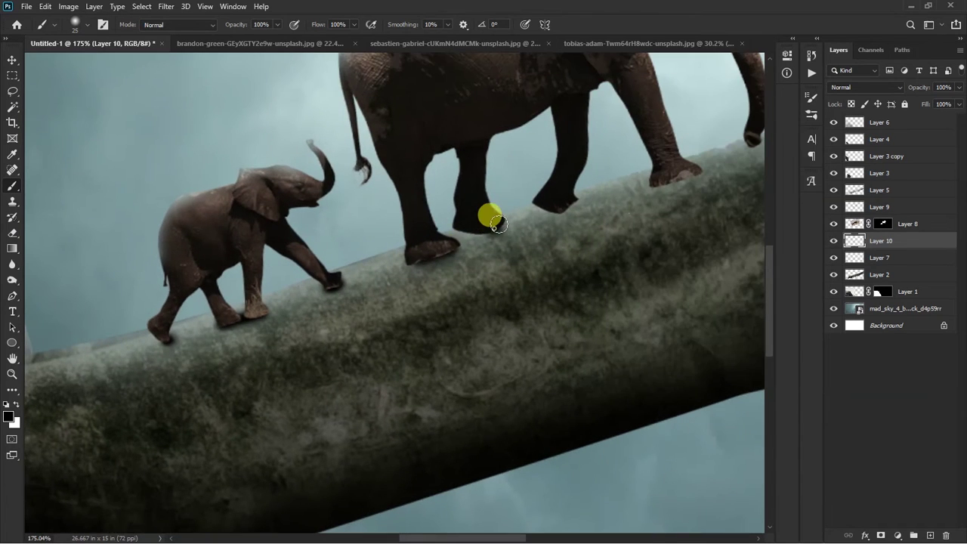
scroll(574, 204, "right", 3)
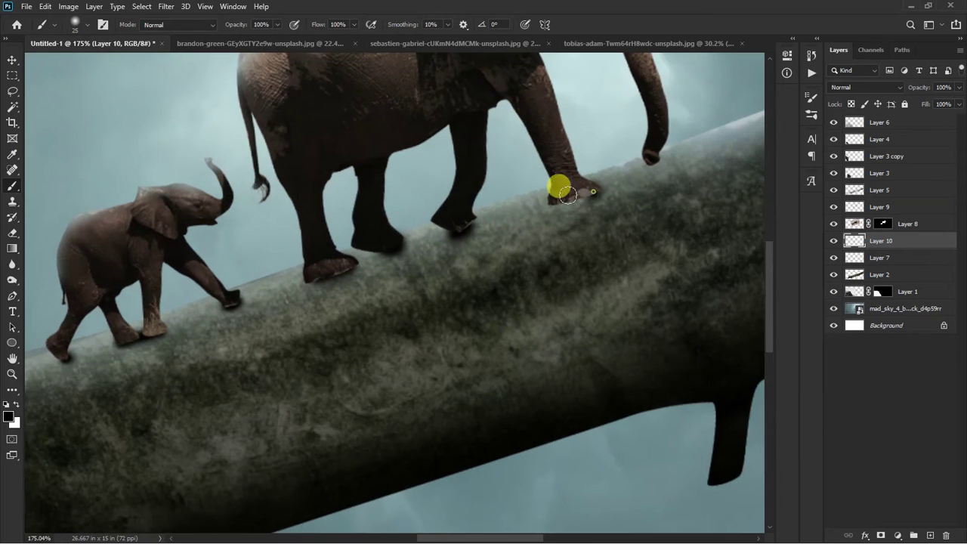
scroll(567, 195, "down", 3)
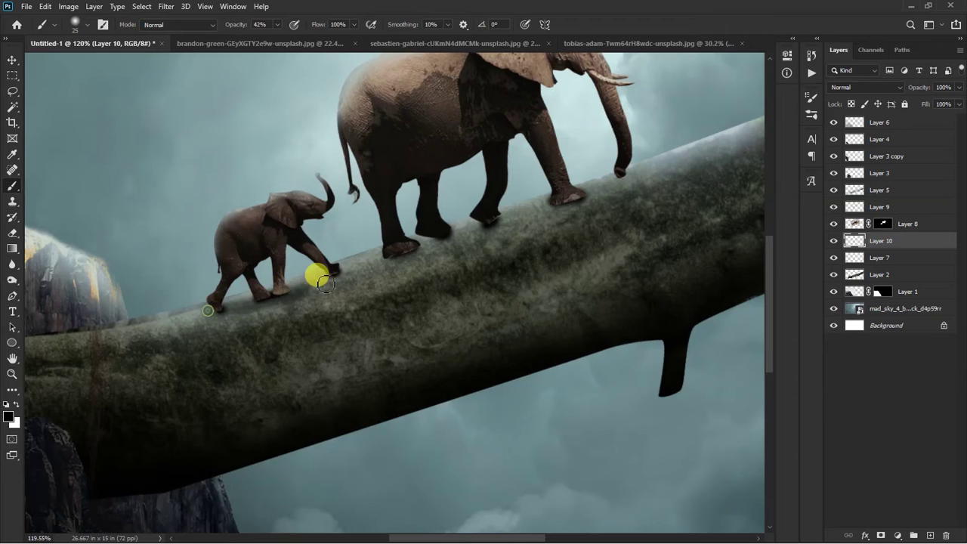
scroll(257, 318, "up", 2)
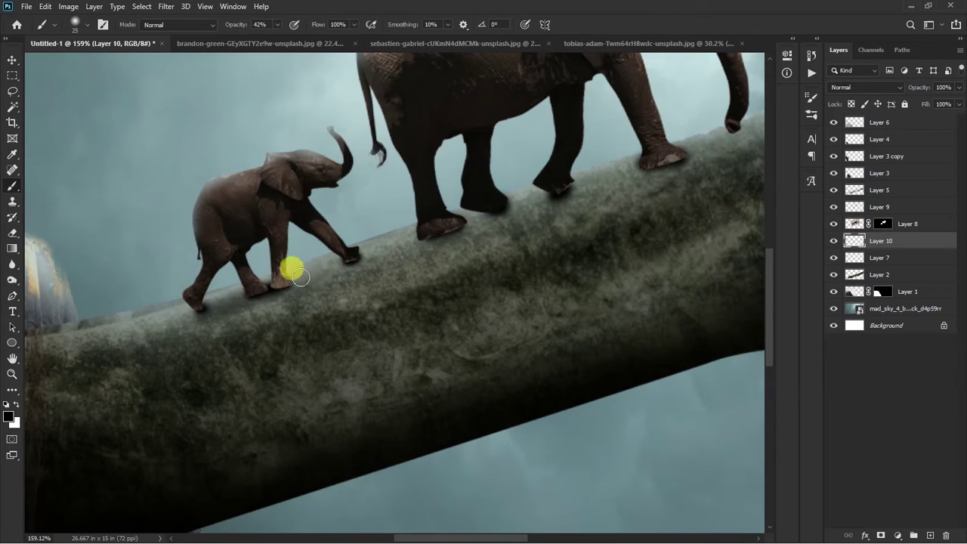
left_click_drag(501, 198, 382, 231)
mouse_move(544, 194)
left_mouse_down()
mouse_move(446, 210)
mouse_move(568, 184)
left_mouse_up()
scroll(405, 275, "down", 2)
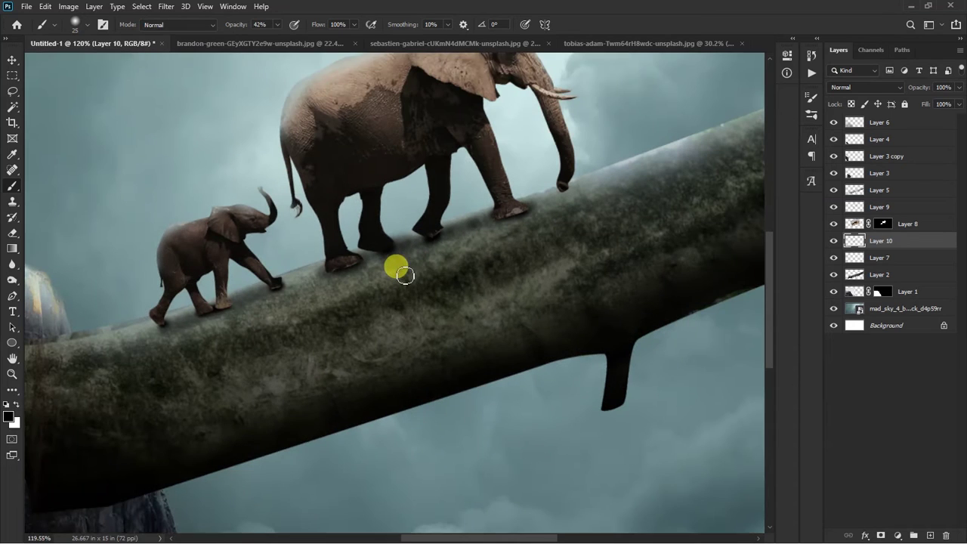
left_click(855, 206, "ctrl")
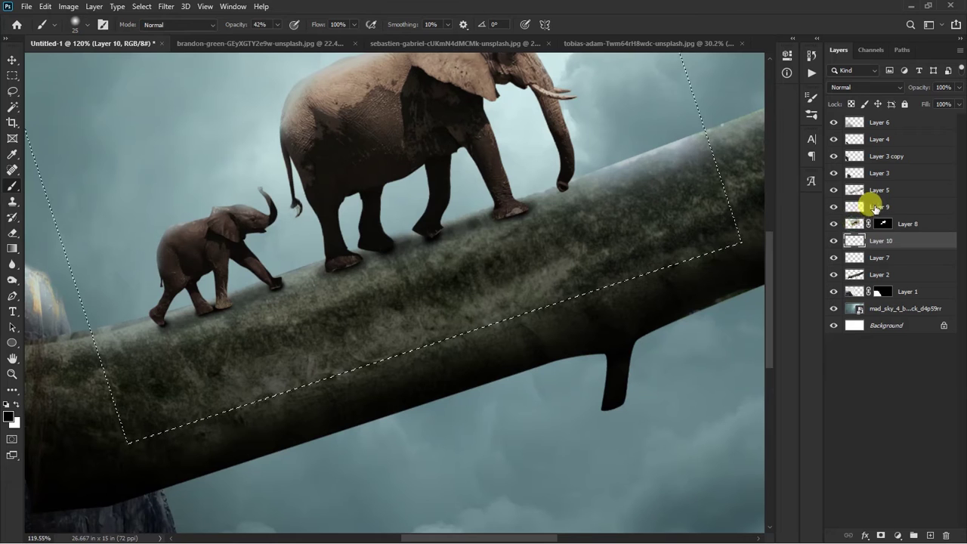
Step: Add new Layer 11 above Layer 9 and shade under the adult elephant's foot
left_click(869, 206)
key("ctrl+shift+n")
key("Return")
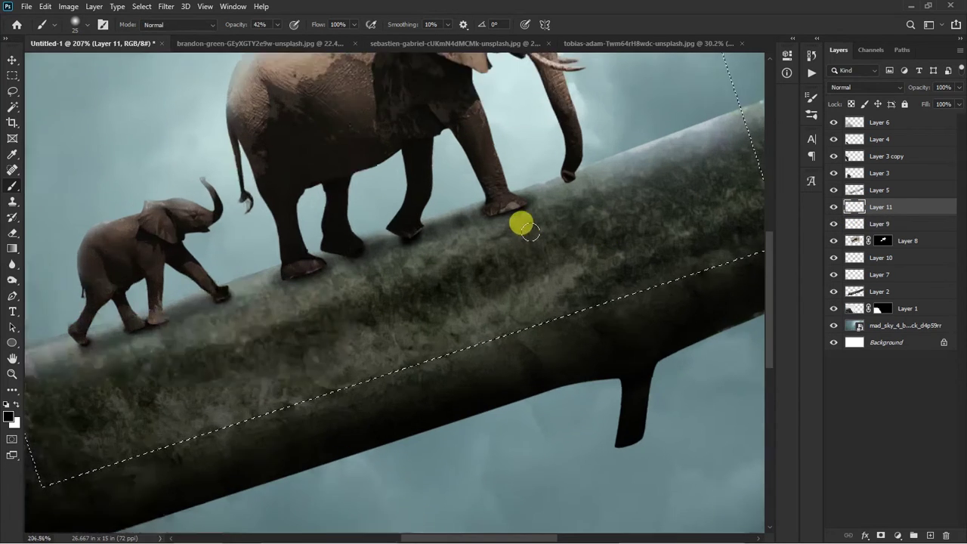
scroll(521, 222, "up", 3)
left_click_drag(503, 168, 474, 183)
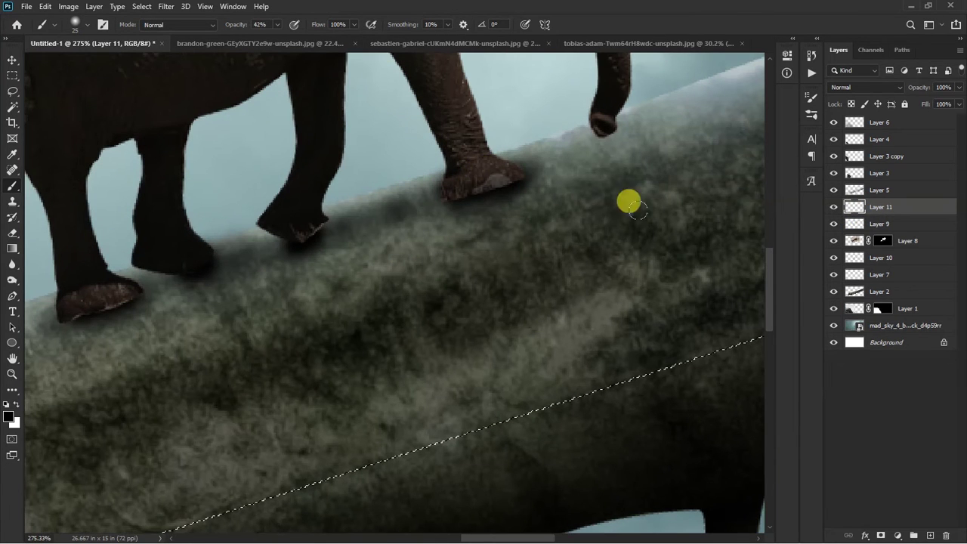
Step: Within the elephants' outline, darken the adult's front and back feet and the calf's feet
left_click(855, 224, "ctrl")
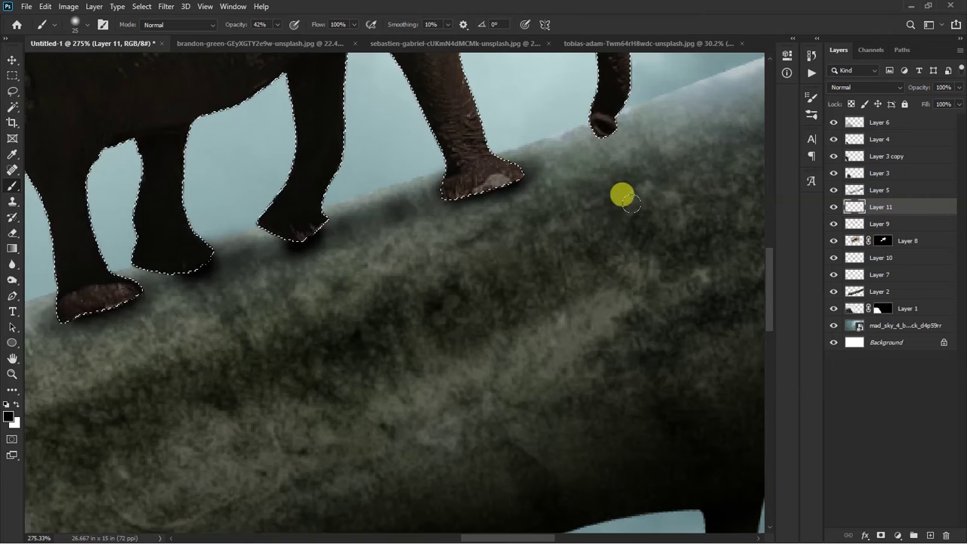
mouse_move(503, 167)
left_mouse_down()
mouse_move(438, 194)
mouse_move(469, 191)
mouse_move(248, 236)
left_mouse_up()
scroll(302, 223, "left", 3)
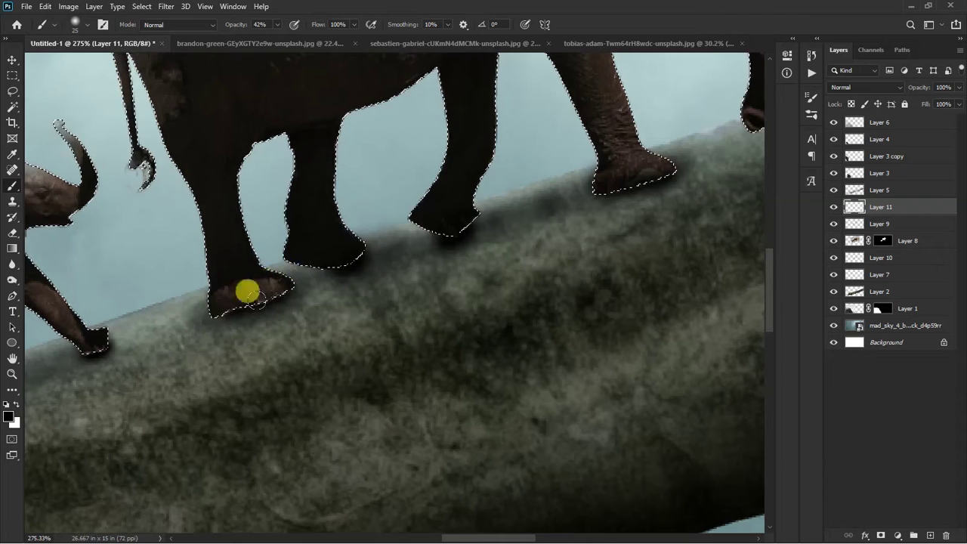
left_click_drag(264, 276, 237, 293)
scroll(237, 294, "left", 3)
mouse_move(367, 285)
left_mouse_down()
mouse_move(238, 313)
mouse_move(171, 356)
left_mouse_up()
scroll(171, 356, "left", 5)
left_click_drag(311, 325, 257, 345)
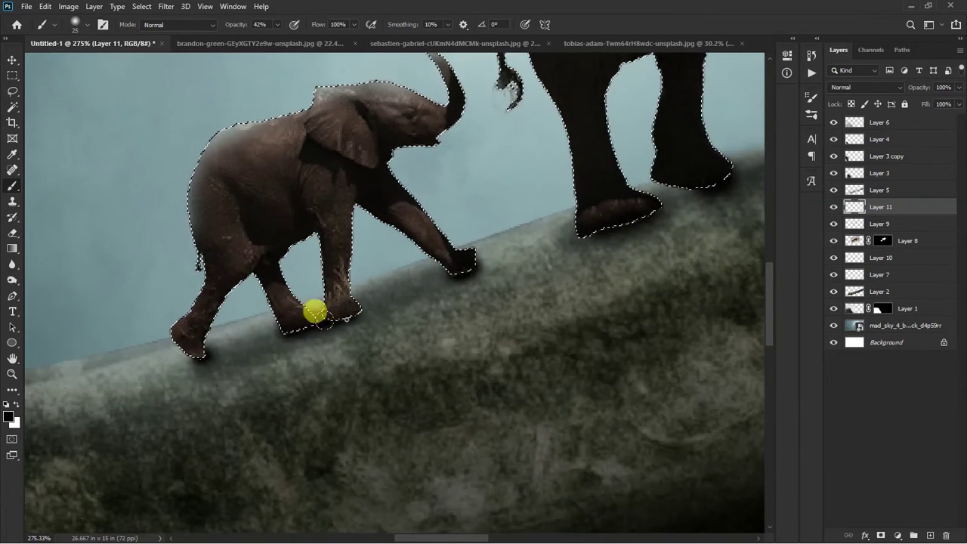
Step: With a larger brush, paint more shadow under the adult's and calf's feet
key("ctrl+0")
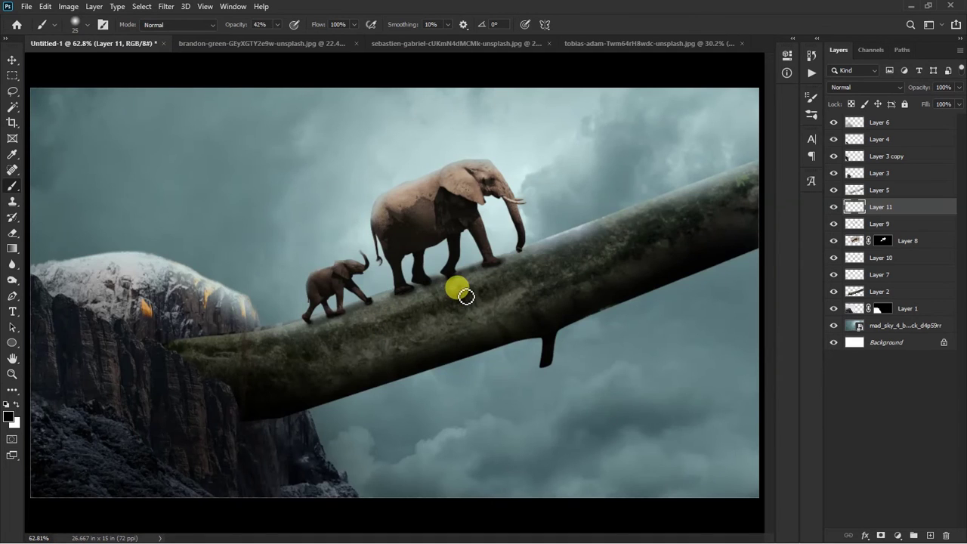
scroll(492, 287, "up", 5)
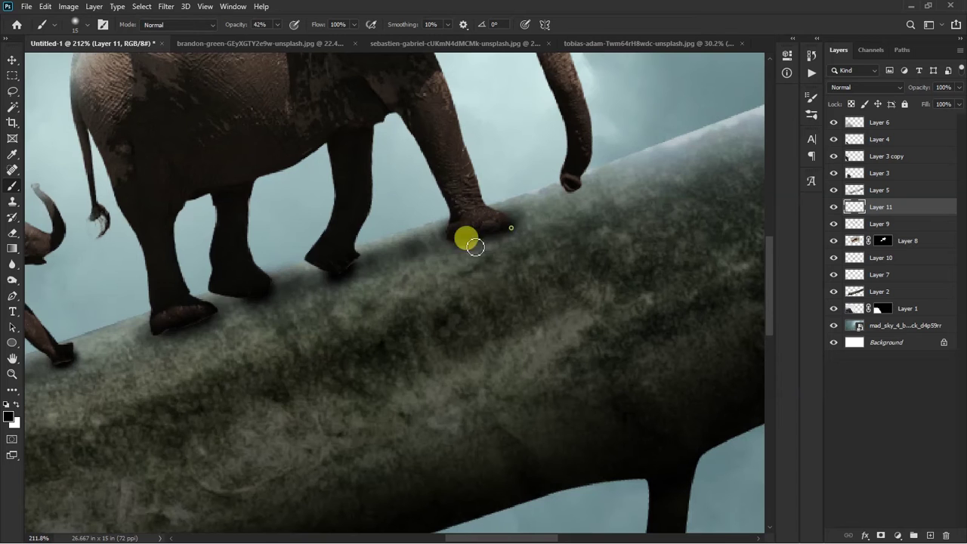
key("bracketright")
key("bracketright")
mouse_move(503, 235)
left_mouse_down()
mouse_move(313, 280)
mouse_move(503, 223)
left_mouse_up()
mouse_move(321, 276)
left_mouse_down()
mouse_move(254, 311)
mouse_move(529, 235)
left_mouse_up()
mouse_move(406, 255)
left_mouse_down()
mouse_move(349, 257)
mouse_move(163, 304)
mouse_move(349, 257)
mouse_move(497, 234)
left_mouse_up()
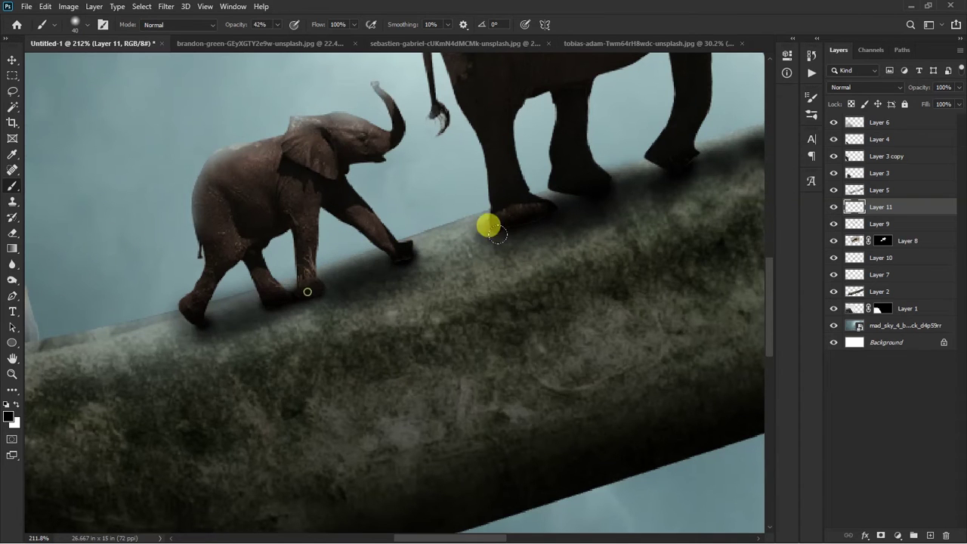
Step: On Layer 9 with no selection, darken the shadow under the calf's feet
left_click(882, 242, "ctrl")
left_click(877, 224)
key("ctrl+d")
scroll(314, 288, "up", 5)
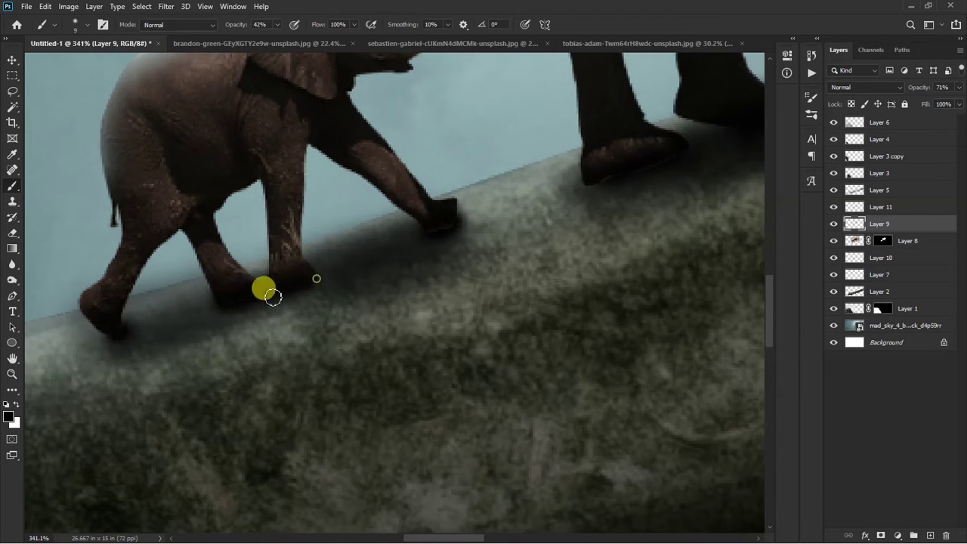
left_click_drag(322, 281, 109, 324)
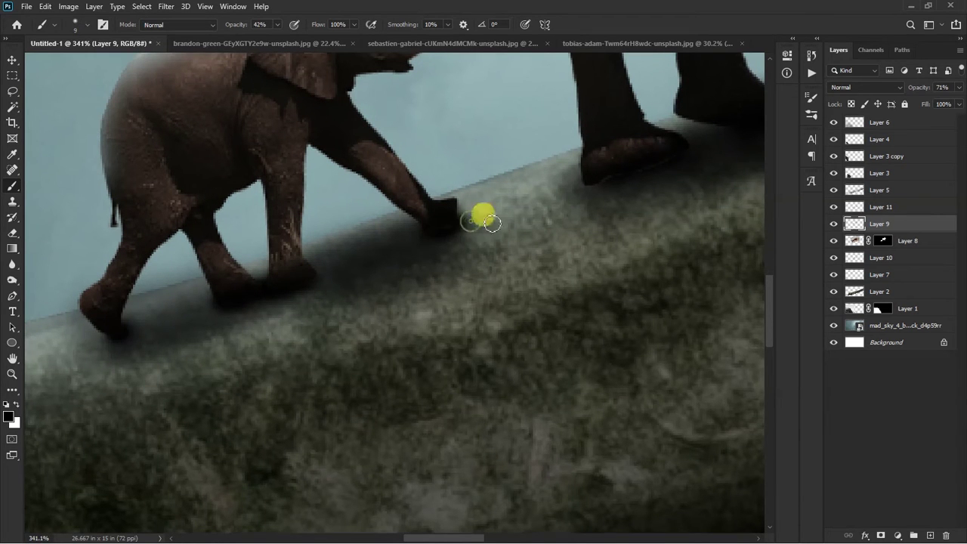
scroll(675, 151, "up", 3)
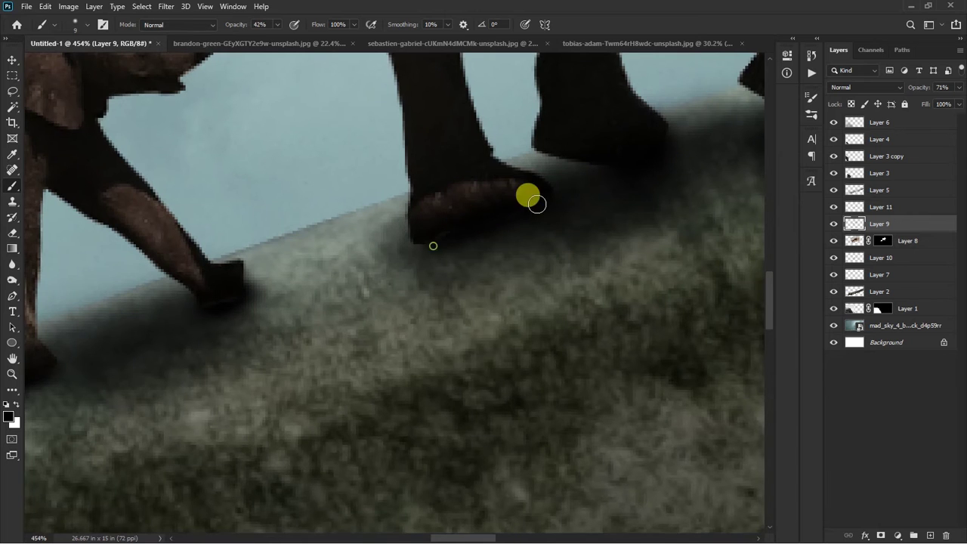
left_click_drag(536, 203, 371, 257)
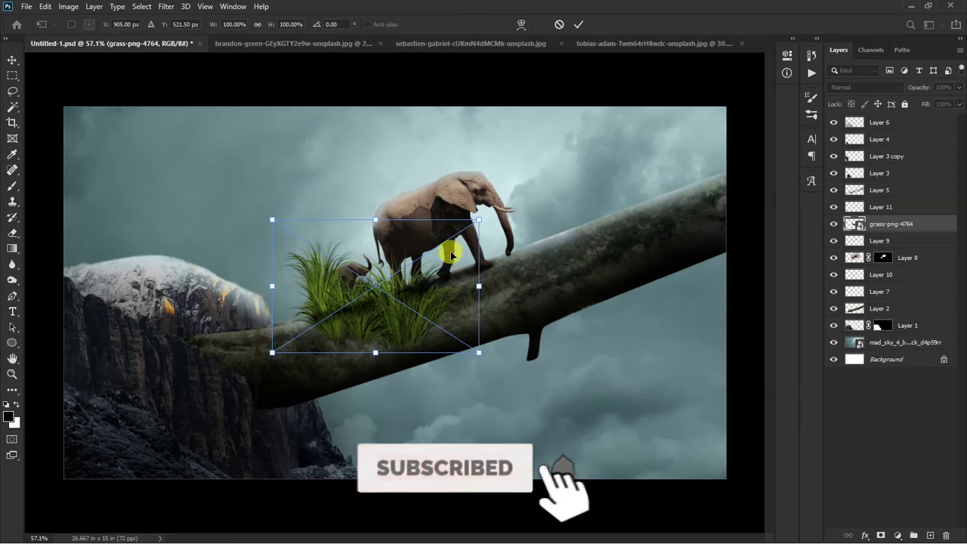
Step: Shrink the grass PNG to a small patch and bring its layer to the top
left_click_drag(479, 220, 414, 286)
key("Return")
scroll(401, 302, "up", 3)
scroll(454, 300, "up", 1)
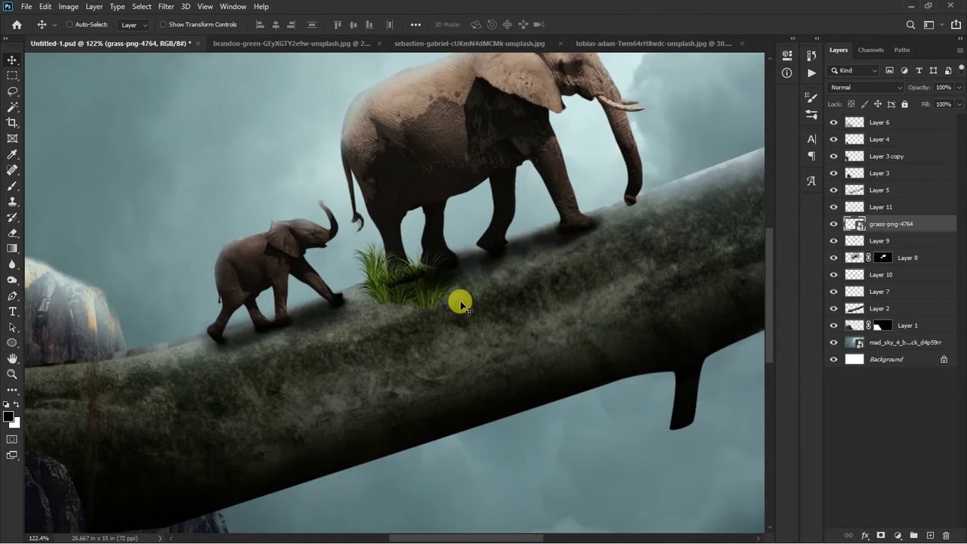
key("ctrl+shift+bracketright")
scroll(454, 299, "up", 2)
left_click_drag(431, 287, 458, 281)
scroll(489, 272, "down", 2)
Step: Rotate, scale and fit the grass along the cliff edge, moving its layer down two levels
key("ctrl+t")
mouse_move(525, 222)
left_mouse_down()
mouse_move(441, 283)
mouse_move(255, 328)
left_mouse_up()
scroll(453, 242, "down", 2)
mouse_move(453, 242)
left_mouse_down()
mouse_move(252, 277)
mouse_move(264, 309)
left_mouse_up()
left_click_drag(405, 346, 365, 378)
left_click_drag(309, 324, 364, 385)
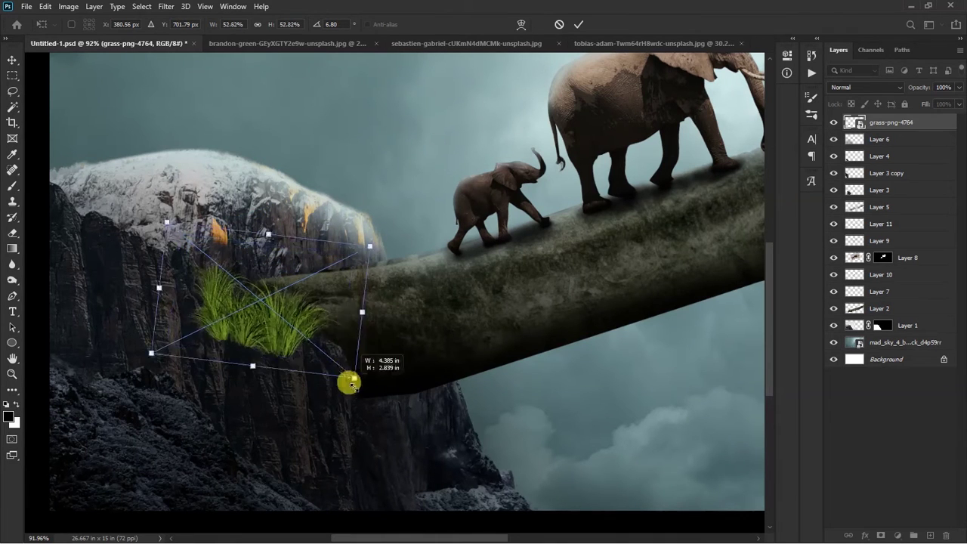
left_click_drag(291, 355, 313, 341)
key("Return")
key("ctrl+bracketleft")
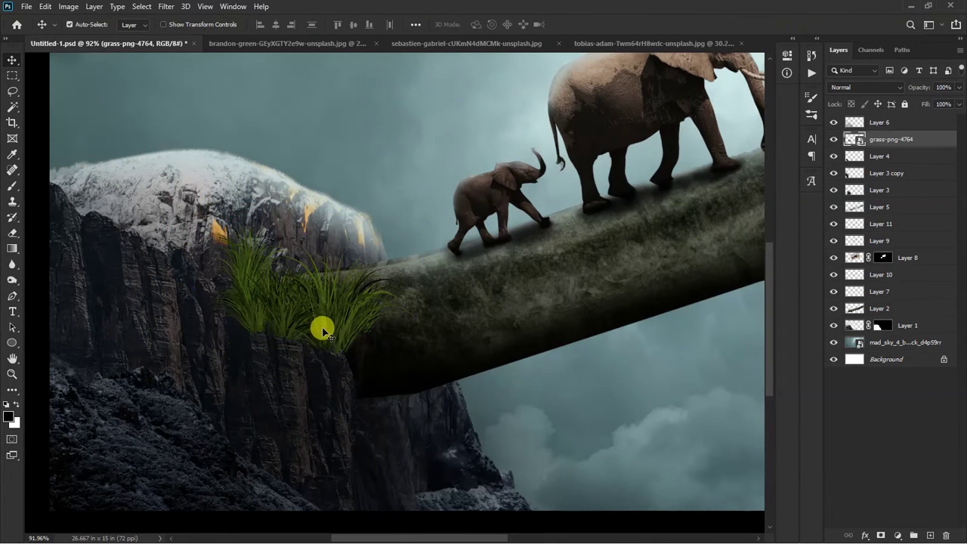
key("ctrl+bracketleft")
key("ctrl+bracketleft")
key("ctrl+bracketleft")
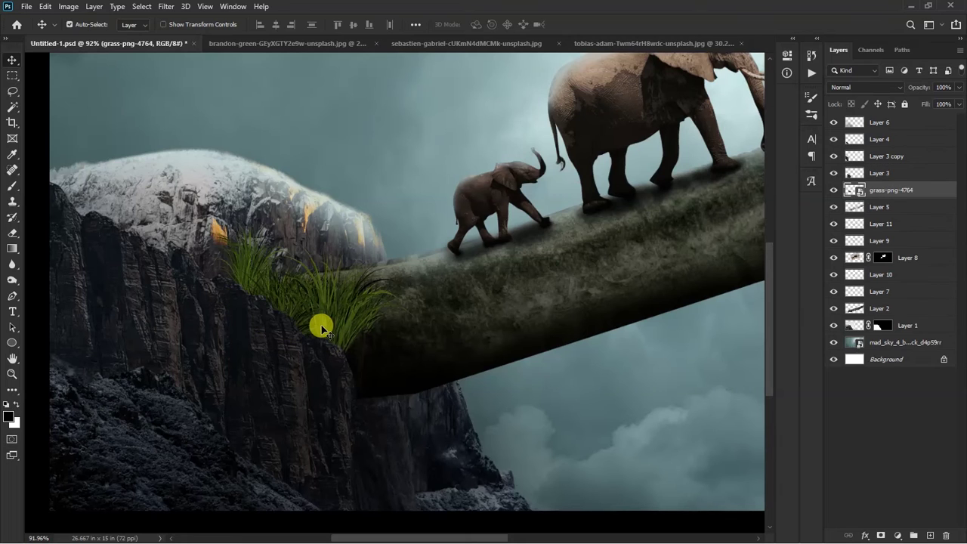
mouse_move(322, 327)
left_mouse_down()
mouse_move(327, 294)
mouse_move(323, 309)
left_mouse_up()
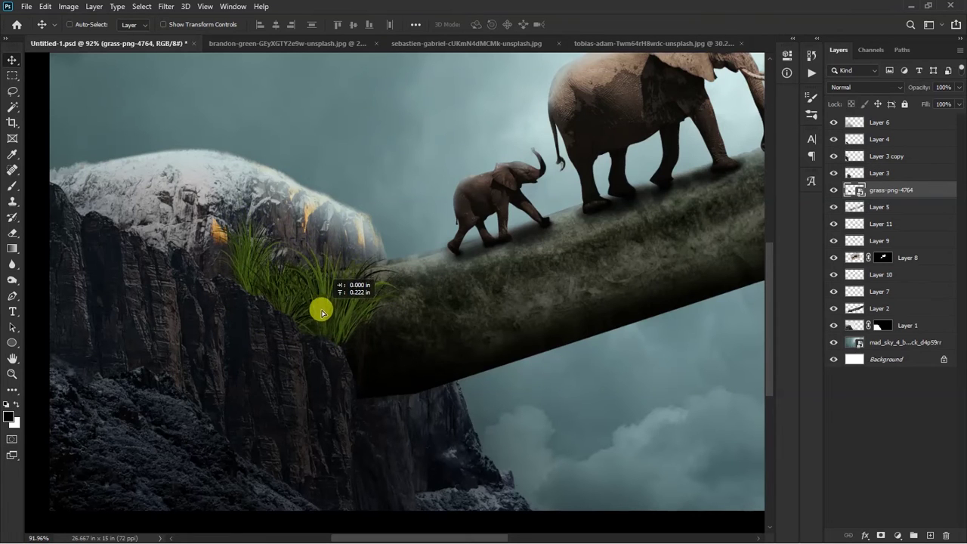
Step: Fine-tune the grass rotation, tone it to saturation −21, lightness −23, and place a copy lower
key("ctrl+t")
left_click_drag(200, 187, 166, 160)
key("Return")
key("ctrl+u")
mouse_move(450, 213)
left_mouse_down()
mouse_move(437, 213)
mouse_move(440, 245)
left_mouse_up()
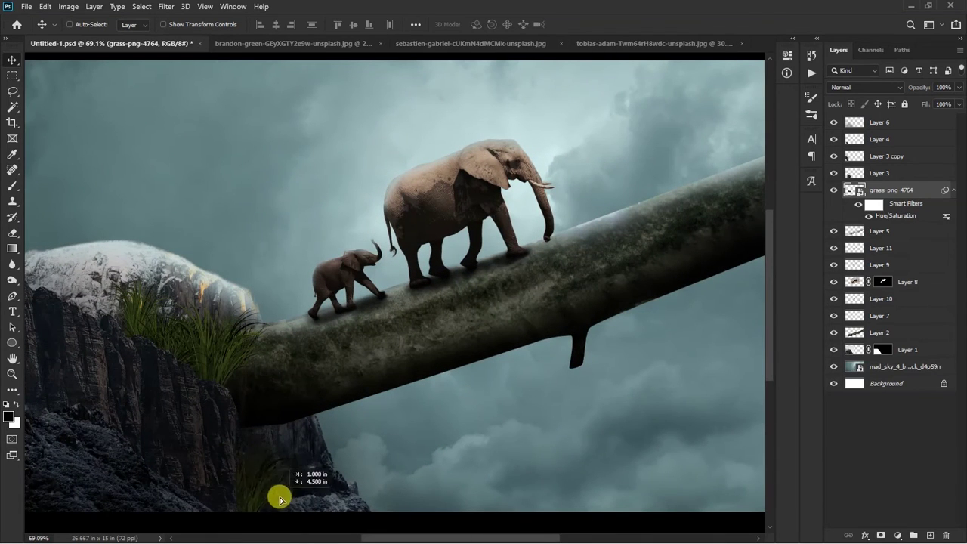
mouse_move(218, 455)
left_mouse_down()
mouse_move(279, 499)
mouse_move(518, 356)
mouse_move(376, 333)
left_mouse_up()
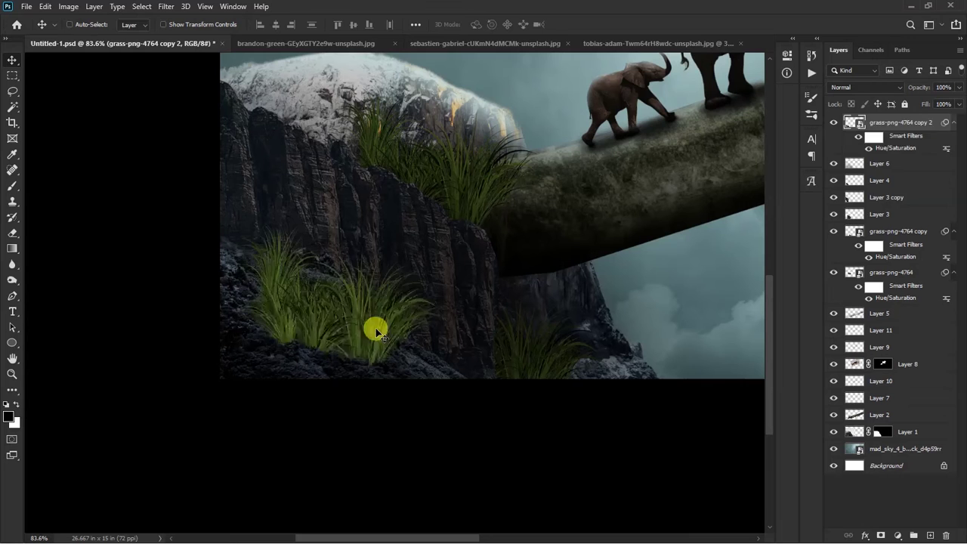
Step: Move the grass copy to the foot of the cliff, rotating and scaling it to fit
left_click_drag(332, 324, 304, 369)
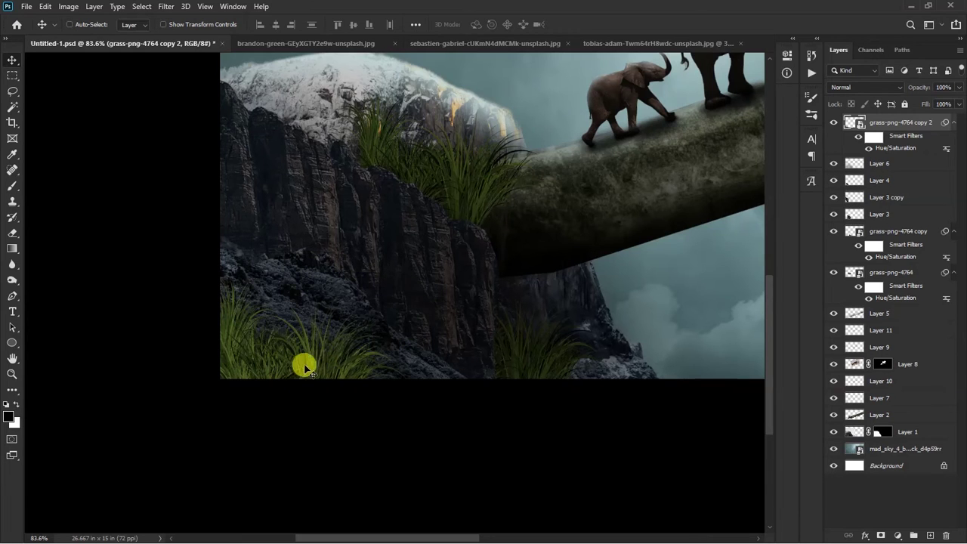
key("ctrl+0")
scroll(316, 375, "down", 1)
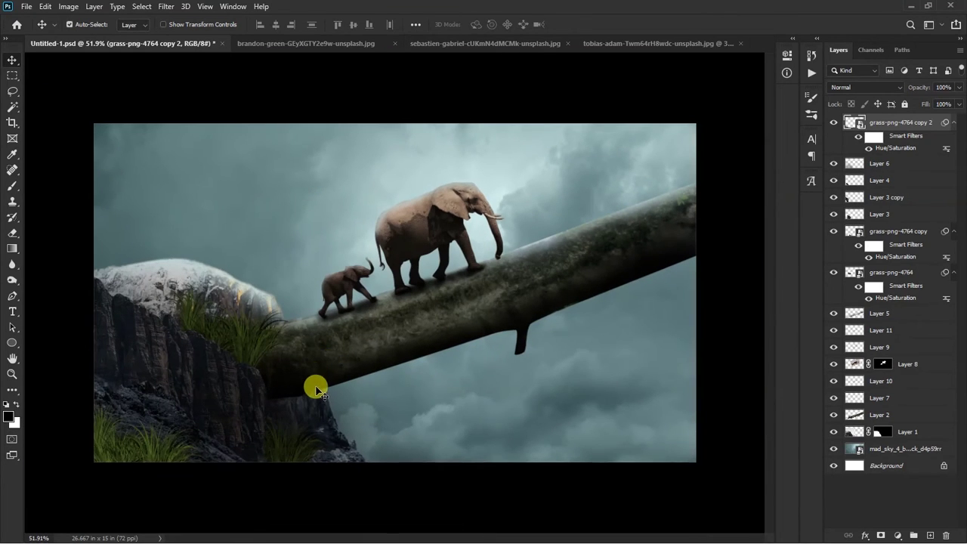
key("ctrl+t")
left_click_drag(291, 400, 286, 393)
key("Return")
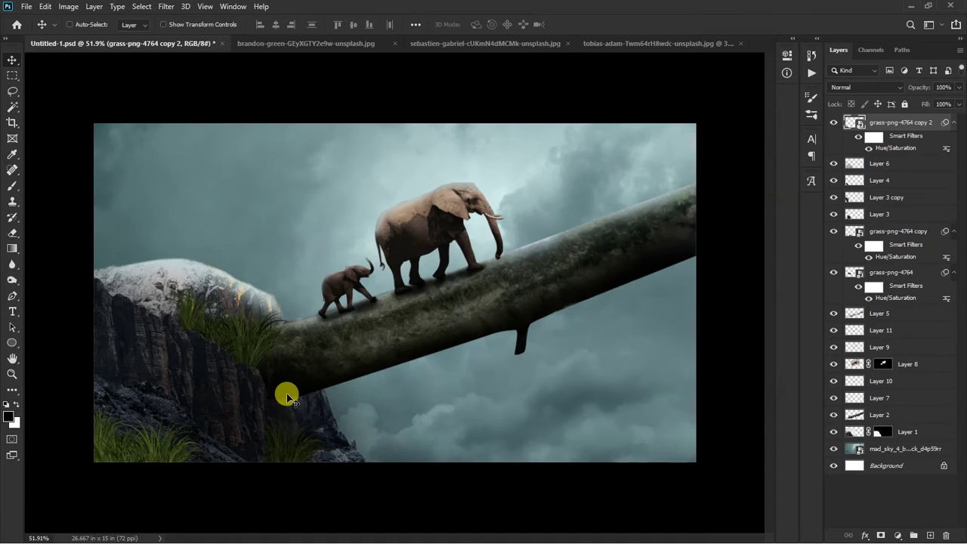
Step: Darken the grass copy with Curves, raising the black input to 36
key("ctrl+m")
left_click_drag(337, 303, 358, 305)
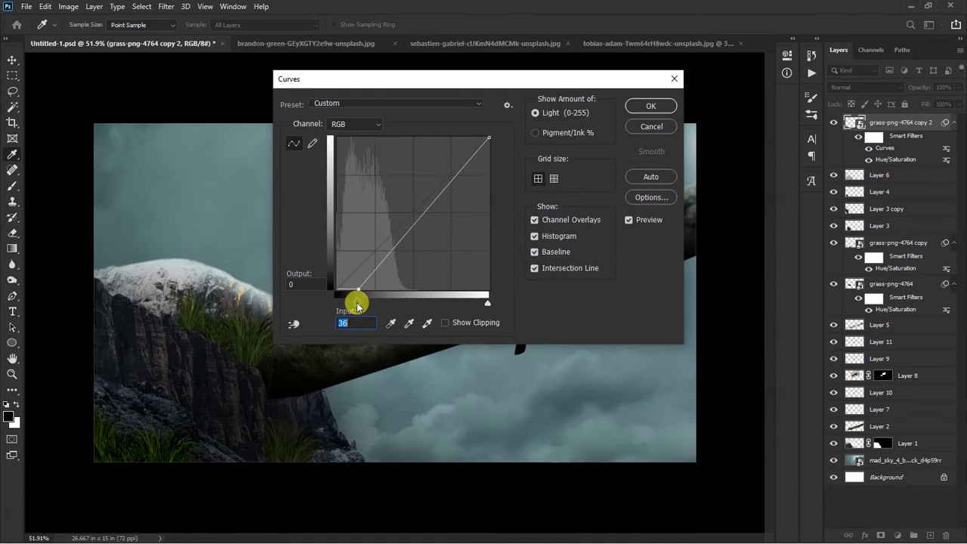
key("Return")
key("v")
scroll(354, 303, "up", 1)
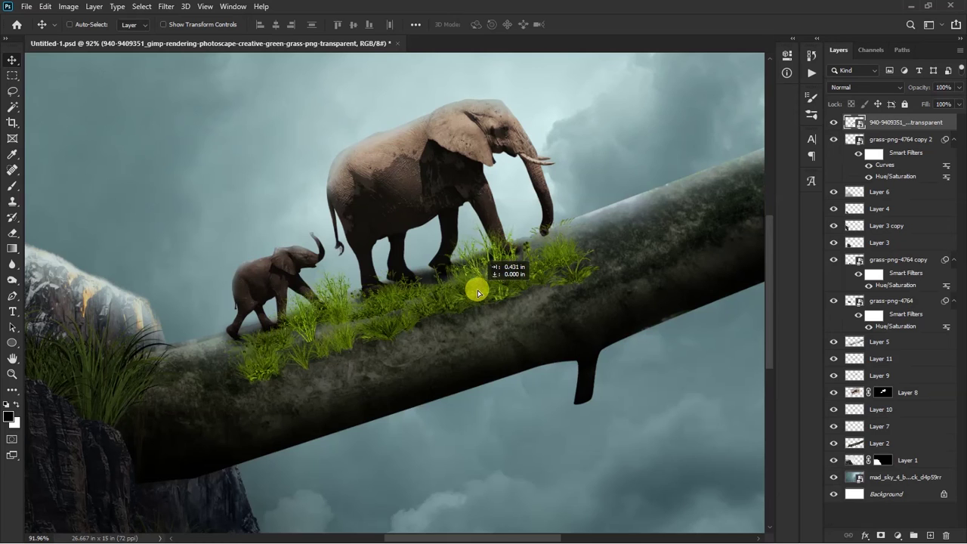
Step: Position the new grass along the trunk and tone it to saturation −34, lightness −28
left_click_drag(473, 292, 467, 286)
key("ctrl+u")
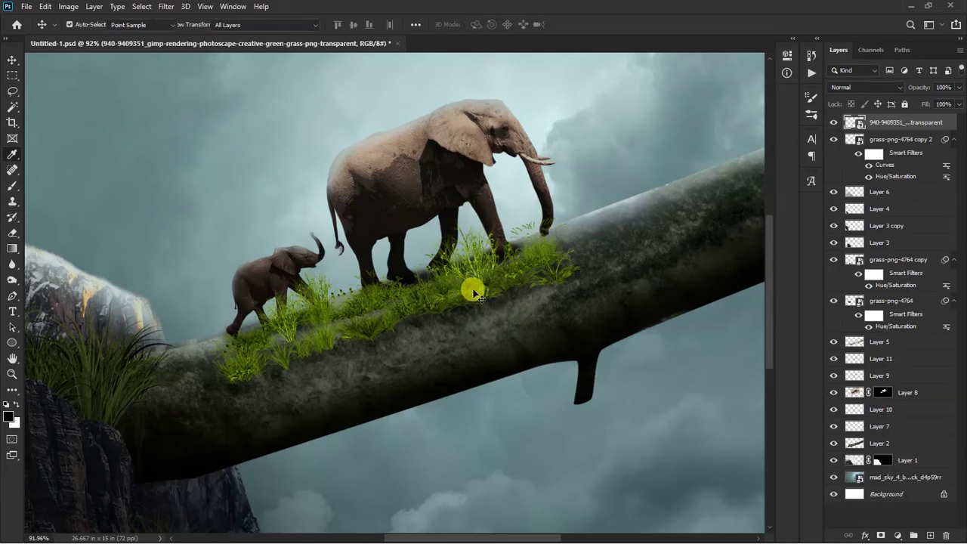
left_click_drag(443, 217, 430, 212)
left_click_drag(442, 246, 435, 246)
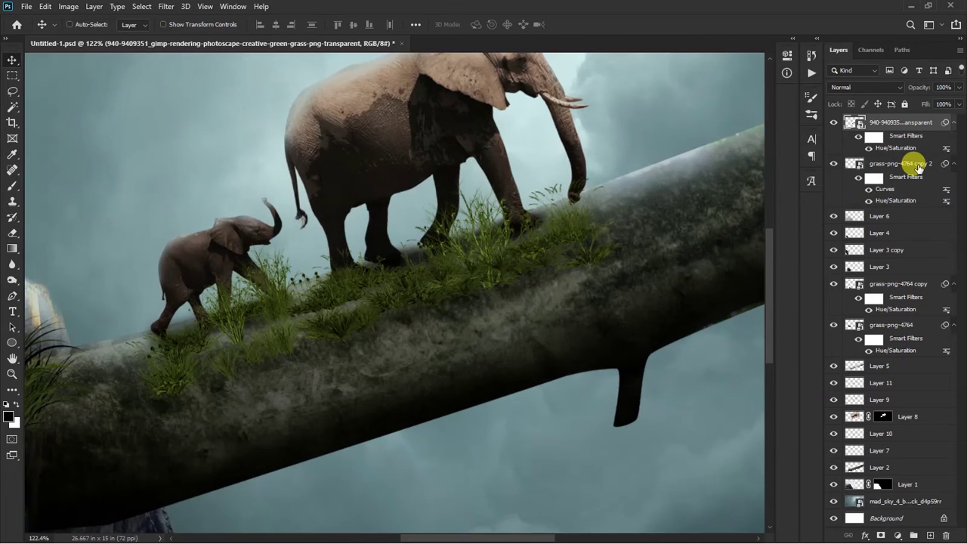
key("ctrl+shift+alt+n")
key("b")
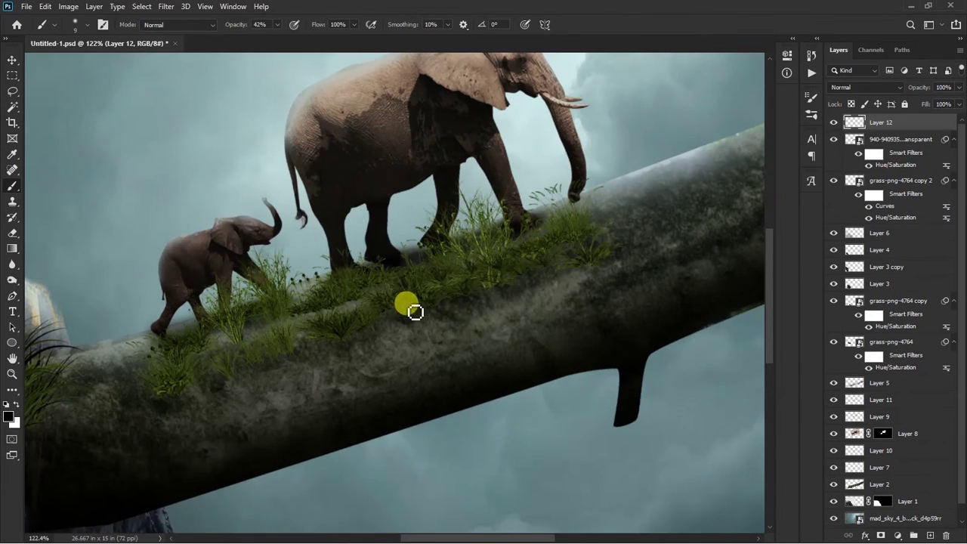
Step: Softly paint dark shading along the trunk top and grass with a 90 px brush at 18% opacity
key("bracketright")
key("bracketright")
key("bracketright")
left_click_drag(562, 226, 279, 335)
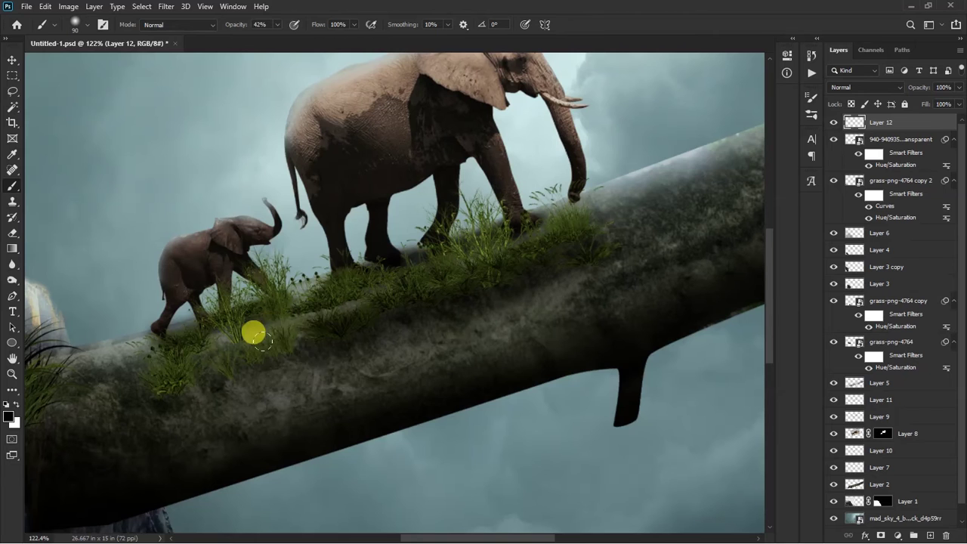
key("ctrl+z")
scroll(375, 309, "down", 2)
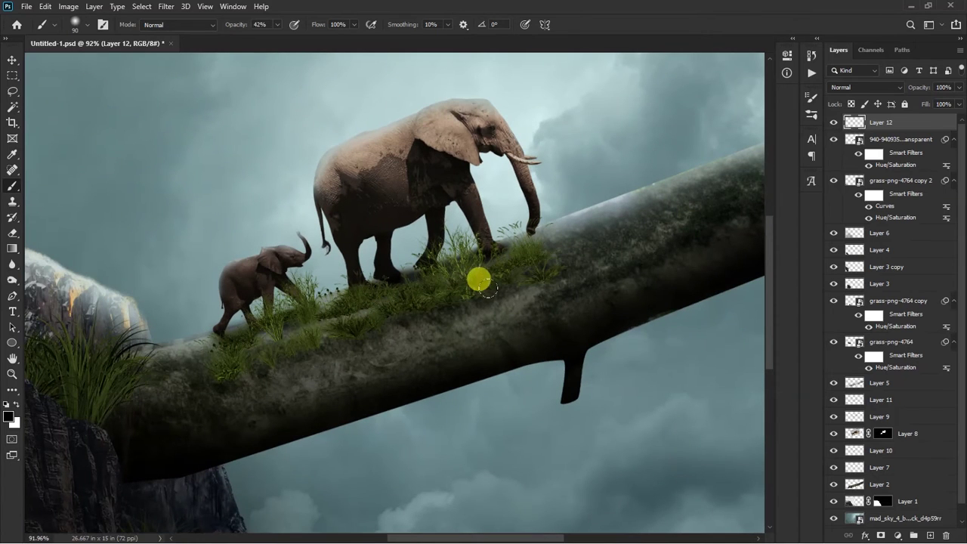
left_click_drag(285, 34, 259, 37)
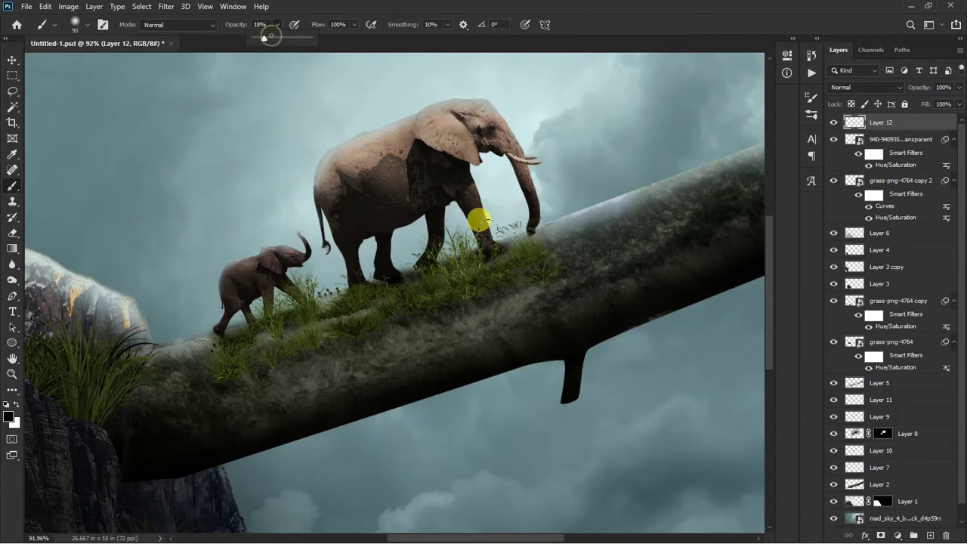
left_click(493, 269)
mouse_move(501, 278)
left_mouse_down()
mouse_move(252, 359)
mouse_move(330, 338)
left_mouse_up()
Step: Darken the trunk and grass further using a larger 150 px brush
scroll(329, 338, "down", 1)
scroll(451, 297, "down", 1)
key("bracketright")
key("bracketright")
key("bracketright")
mouse_move(437, 294)
left_mouse_down()
mouse_move(225, 341)
mouse_move(521, 248)
mouse_move(259, 328)
mouse_move(308, 335)
mouse_move(533, 279)
mouse_move(252, 360)
mouse_move(562, 262)
mouse_move(403, 287)
left_mouse_up()
key("bracketright")
scroll(404, 287, "up", 3)
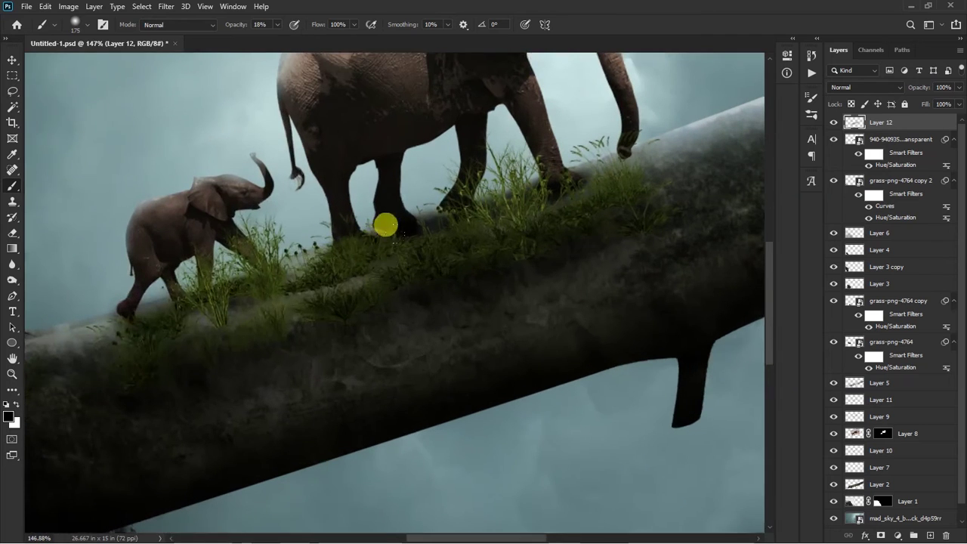
Step: Tone the trunk grass layer with Hue/Saturation: saturation −24, lightness −13
key("v")
right_click(265, 275)
left_click(272, 278)
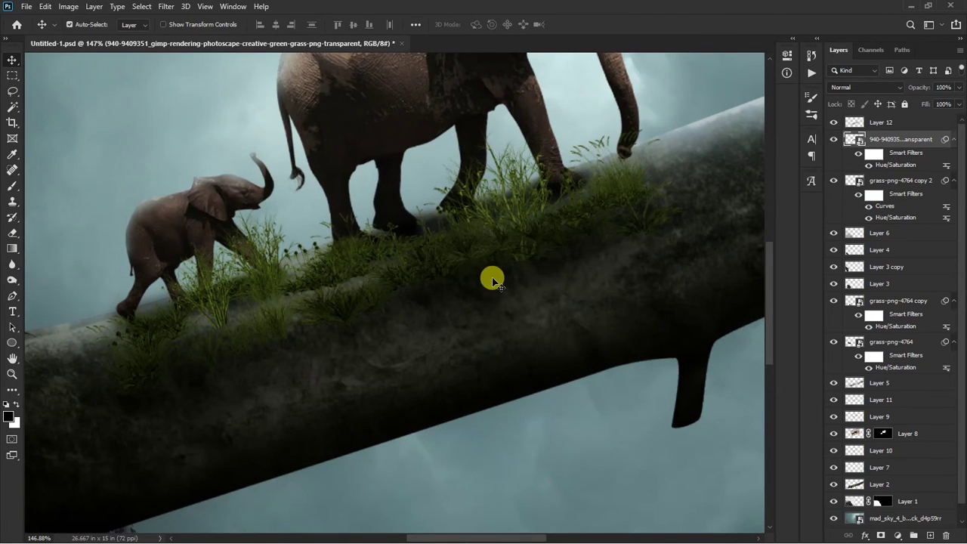
key("ctrl+u")
left_click_drag(432, 212, 437, 215)
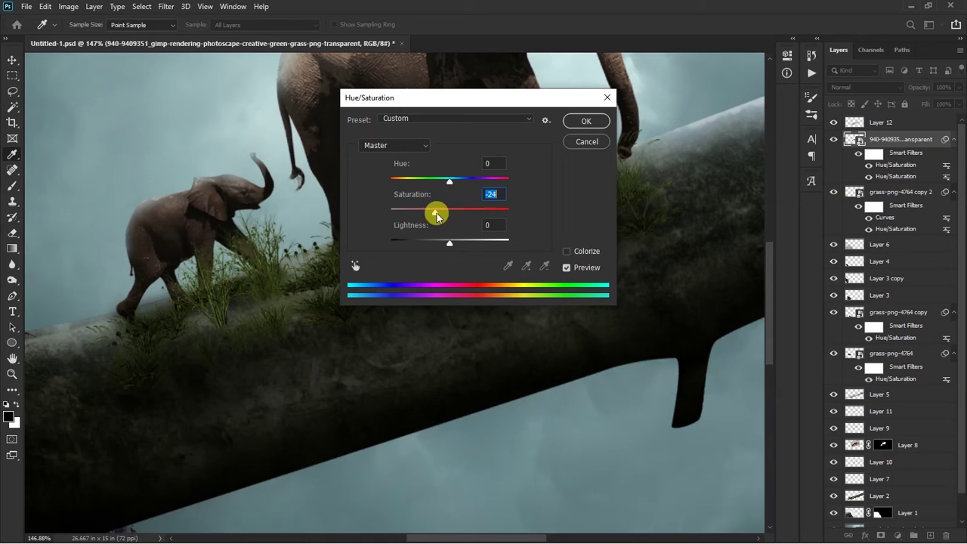
left_click_drag(452, 246, 443, 246)
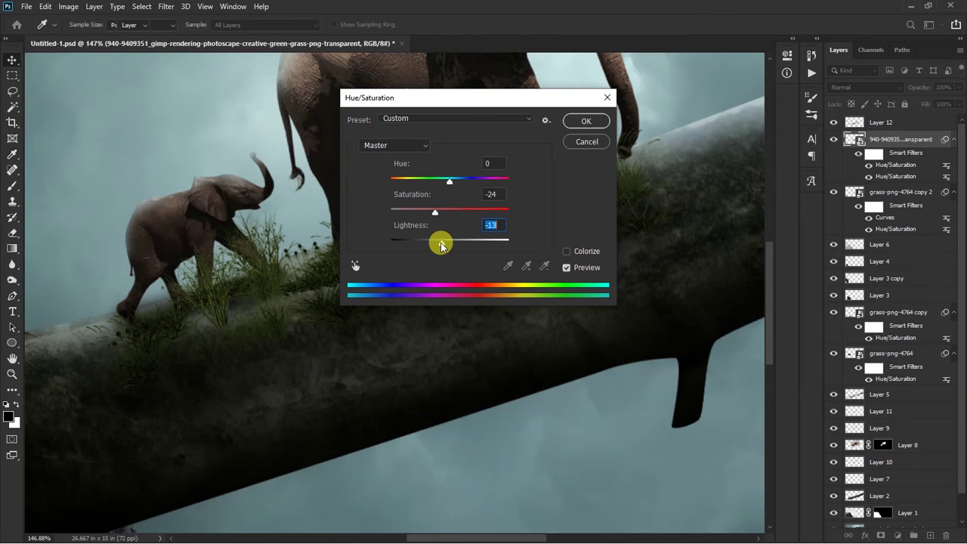
key("Return")
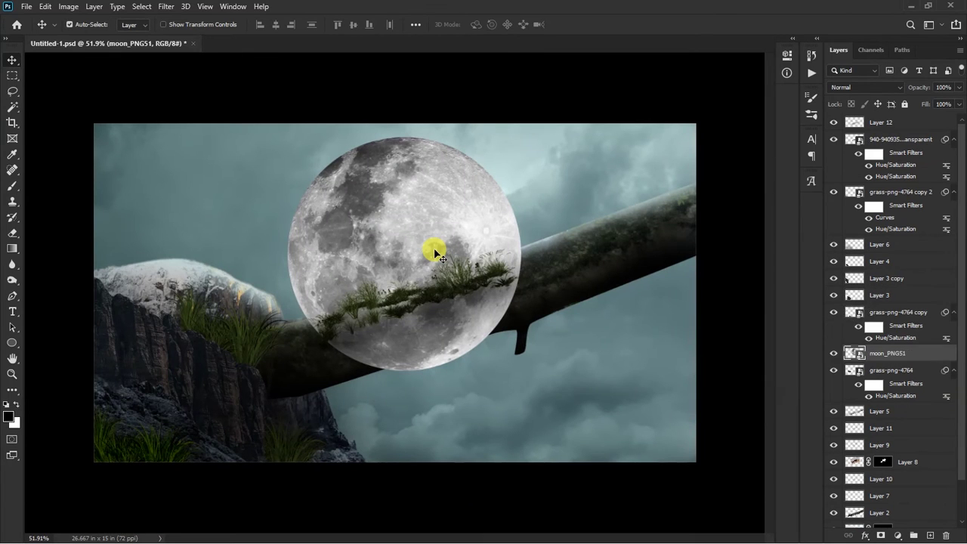
Step: Send the moon to the bottom of the stack, shrink it to ~50%, and place it behind the adult elephant
key("ctrl+bracketleft")
key("ctrl+bracketleft")
key("ctrl+bracketleft")
key("ctrl+bracketleft")
key("ctrl+bracketleft")
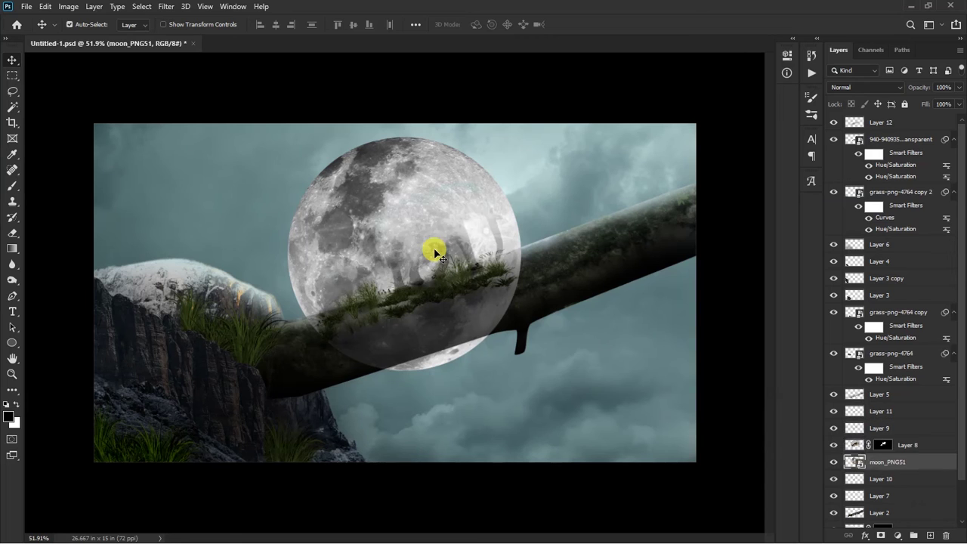
key("ctrl+bracketleft")
key("ctrl+bracketleft")
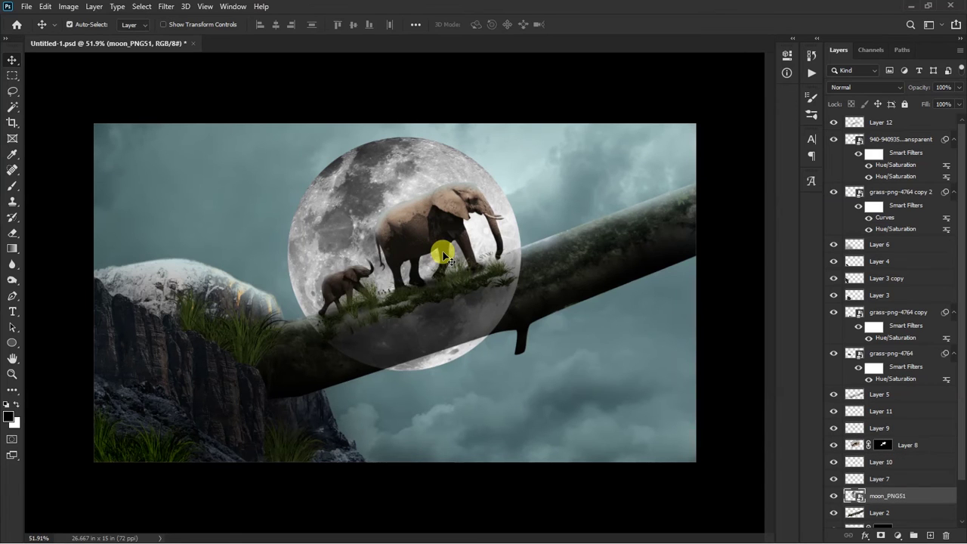
key("ctrl+bracketleft")
key("ctrl+bracketleft")
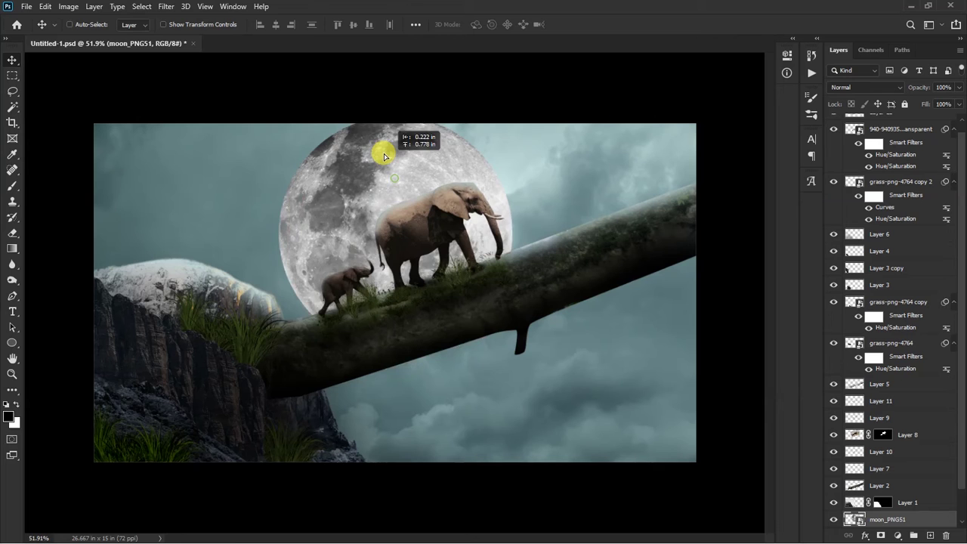
left_click_drag(414, 210, 396, 197)
key("ctrl+t")
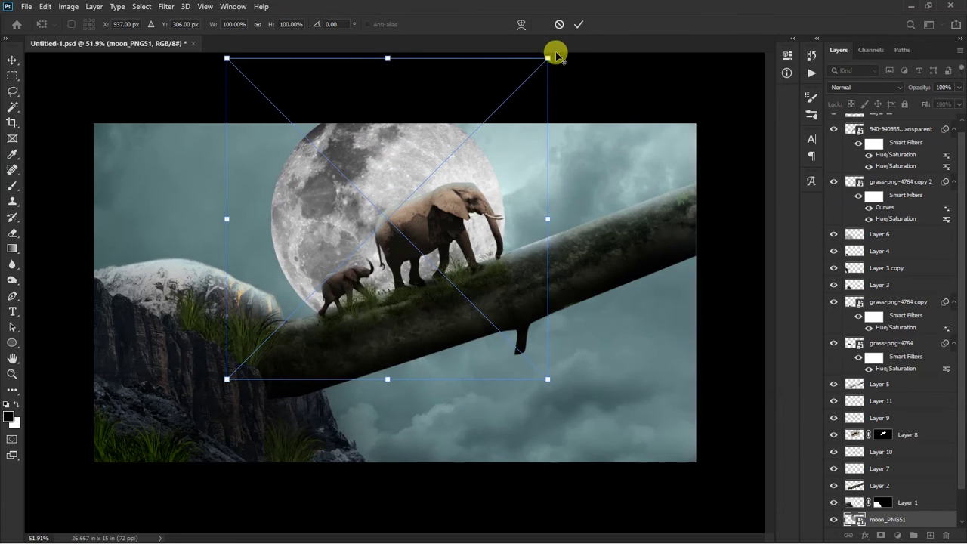
left_click_drag(547, 59, 451, 176)
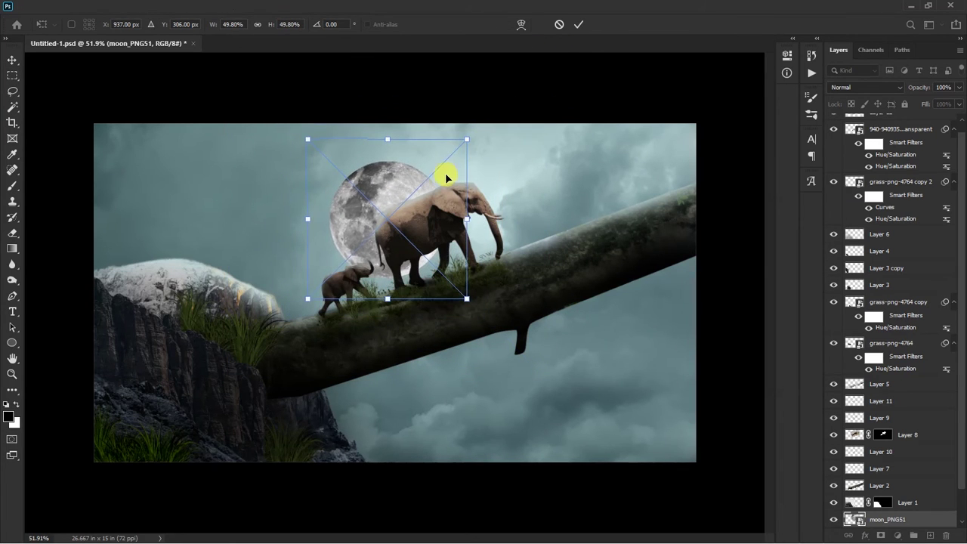
key("Return")
left_click_drag(418, 192, 408, 179)
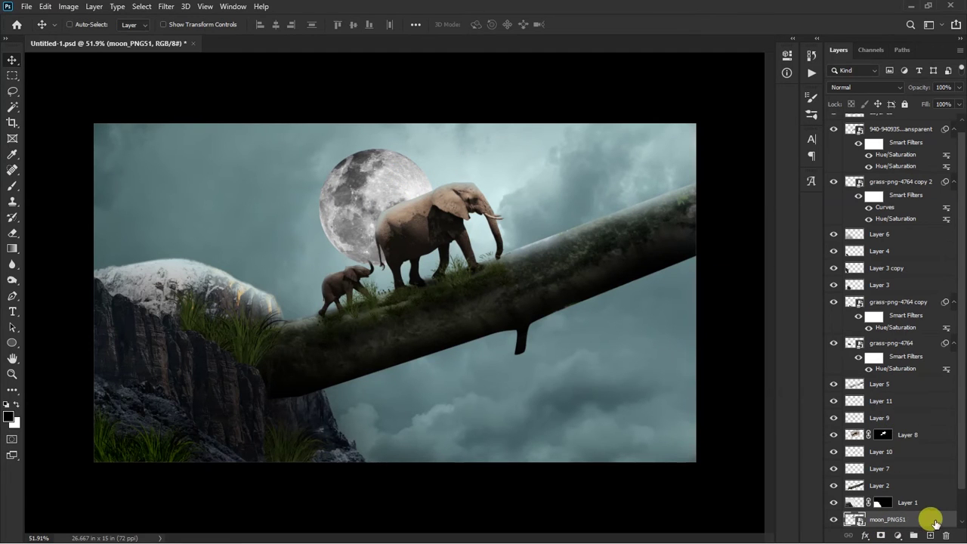
Step: Give the moon an Outer Glow with opacity 49% and size 136 px
double_click(823, 340)
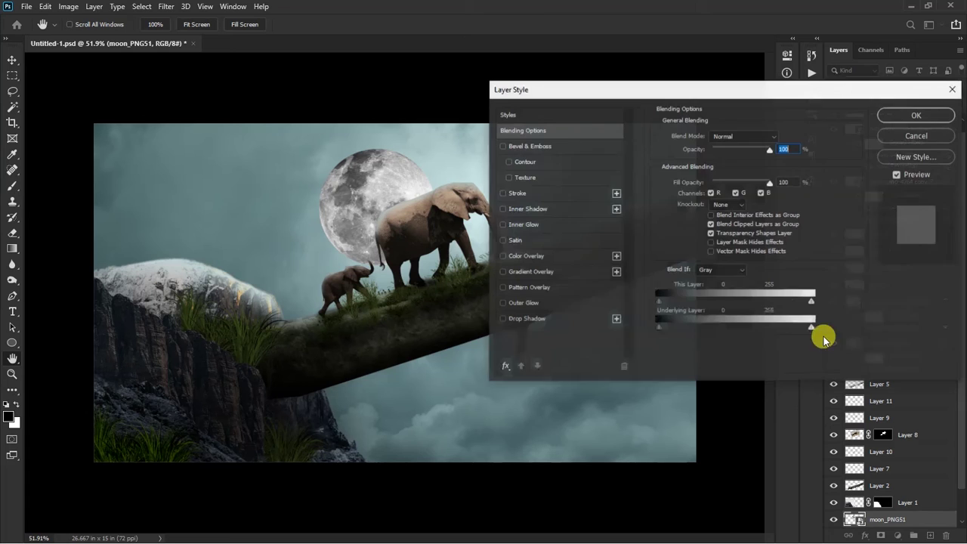
left_click(529, 303)
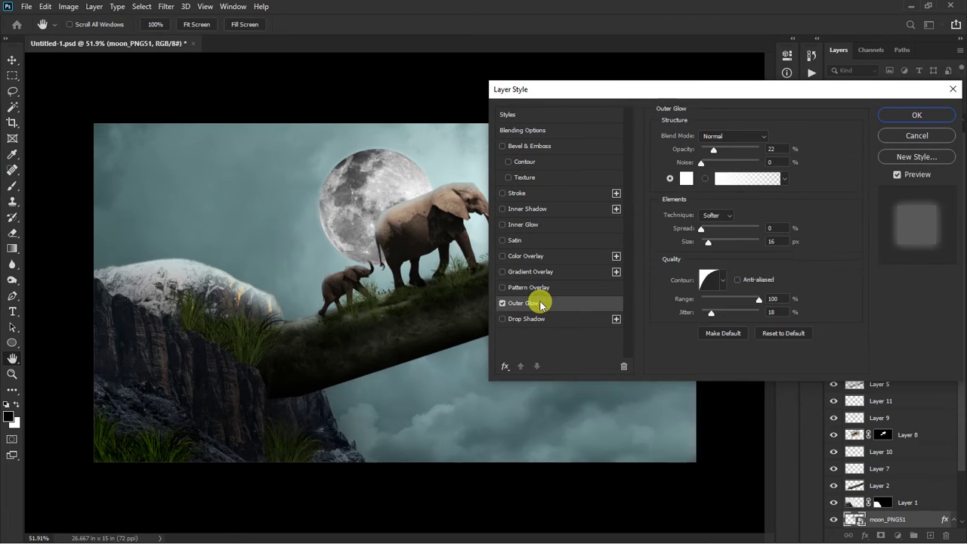
left_click_drag(718, 151, 744, 153)
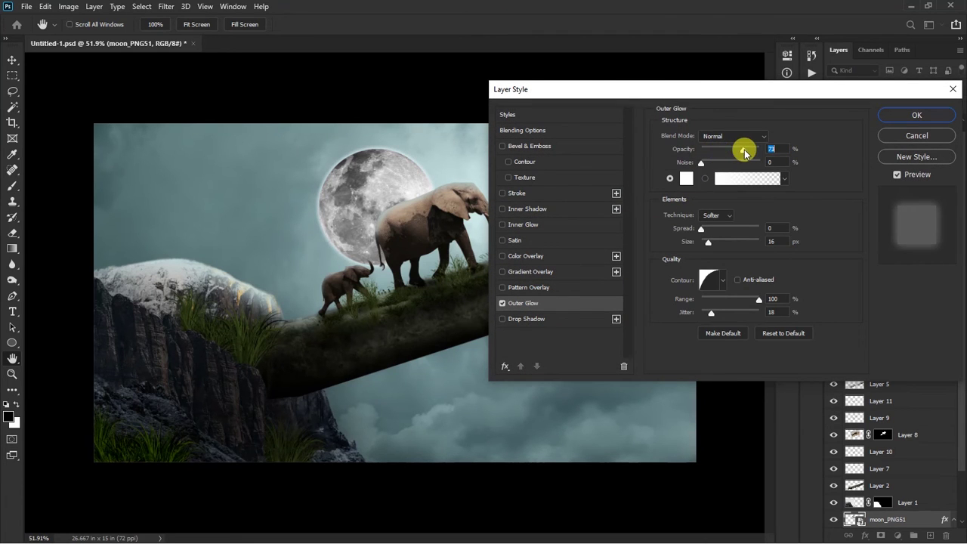
mouse_move(709, 242)
left_mouse_down()
mouse_move(741, 242)
mouse_move(724, 229)
left_mouse_up()
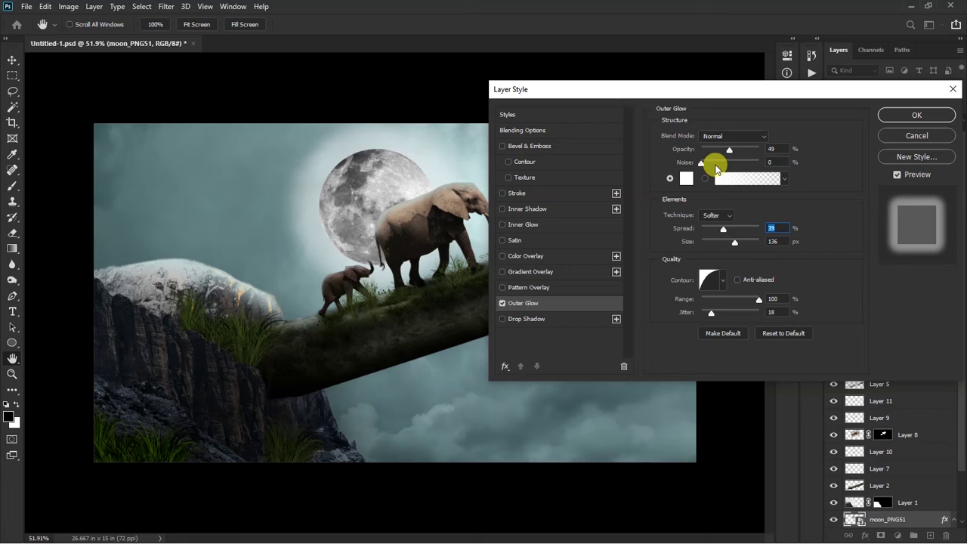
left_click(904, 118)
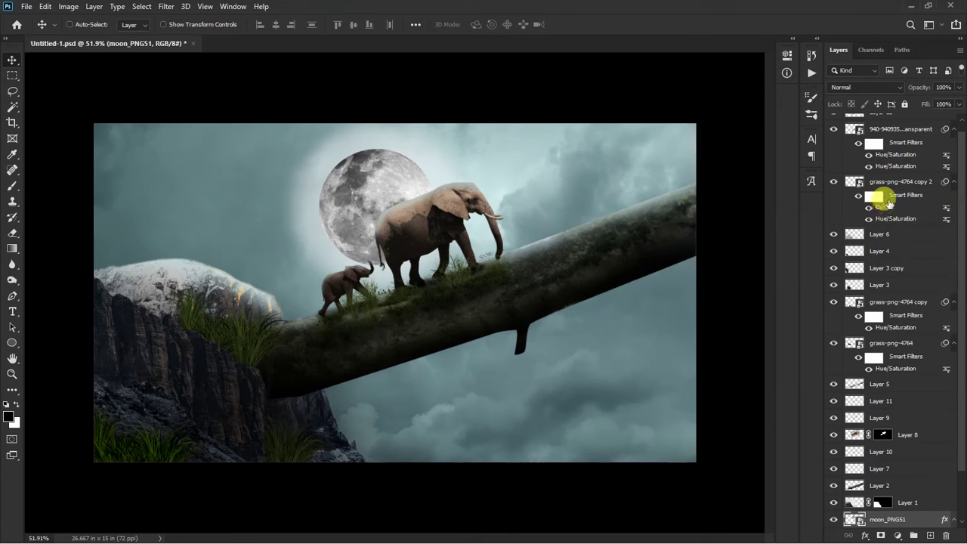
Step: Create a new layer at the bottom of the stack and set up a large brush
left_click(912, 504)
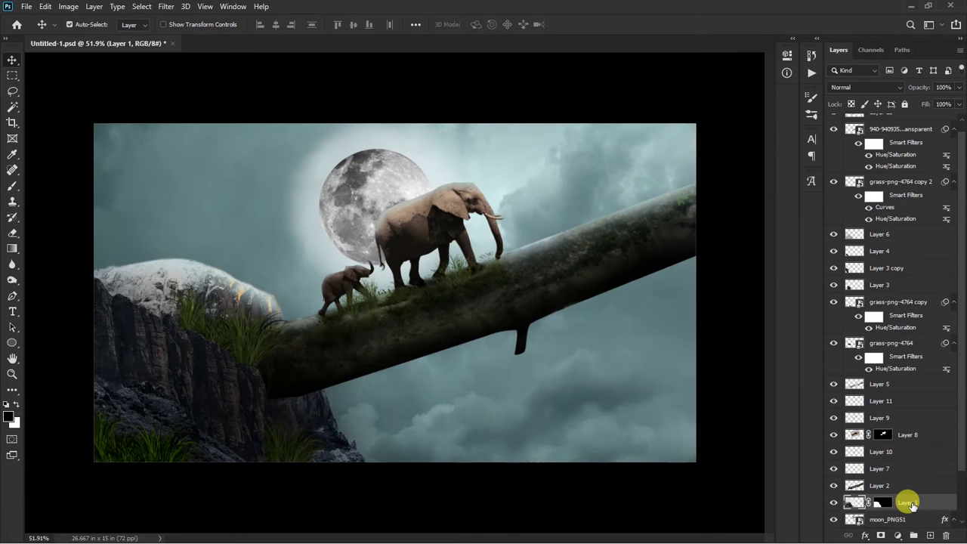
key("ctrl+shift+alt+n")
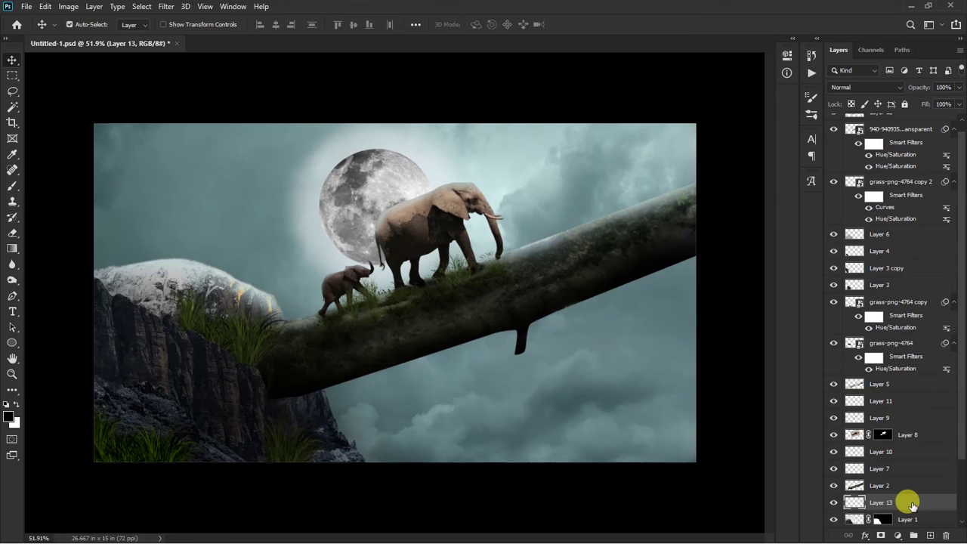
key("ctrl+bracketleft")
key("b")
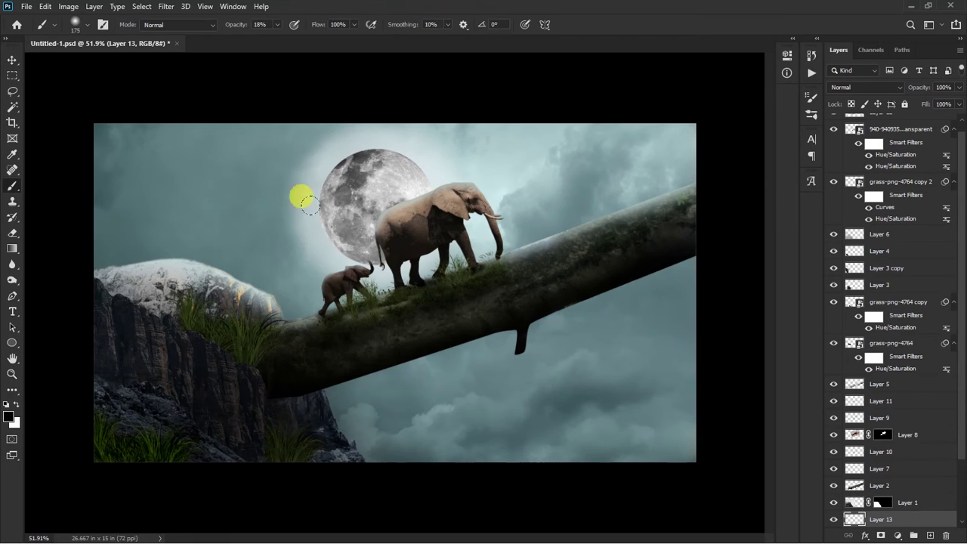
key("bracketright")
key("bracketright")
key("bracketright")
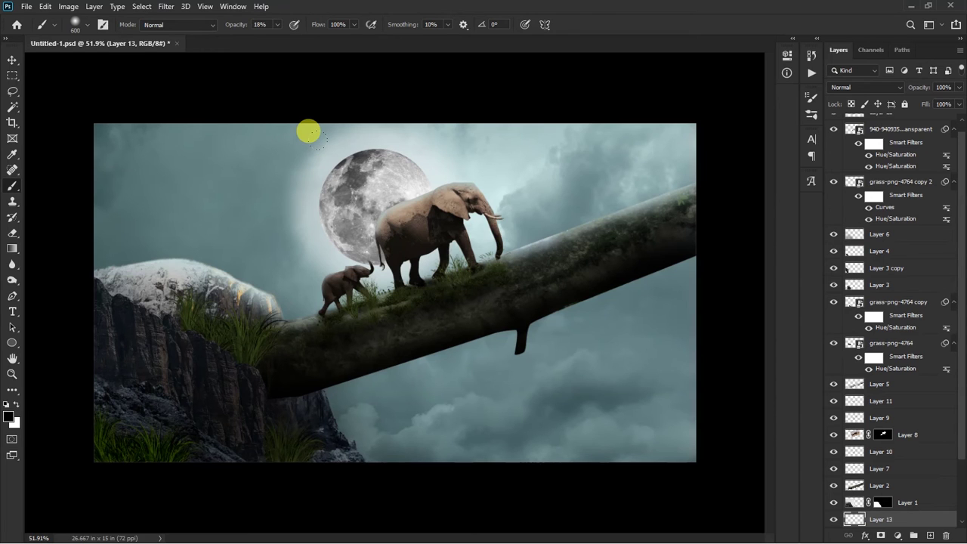
Step: Paint white around the moon and blend the layer in Overlay at 54% opacity
left_click(850, 87)
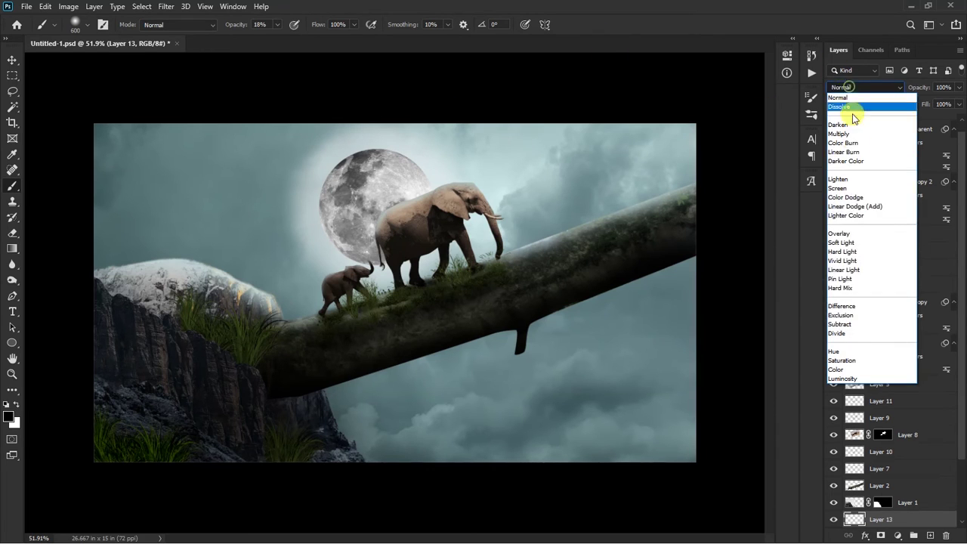
left_click(841, 233)
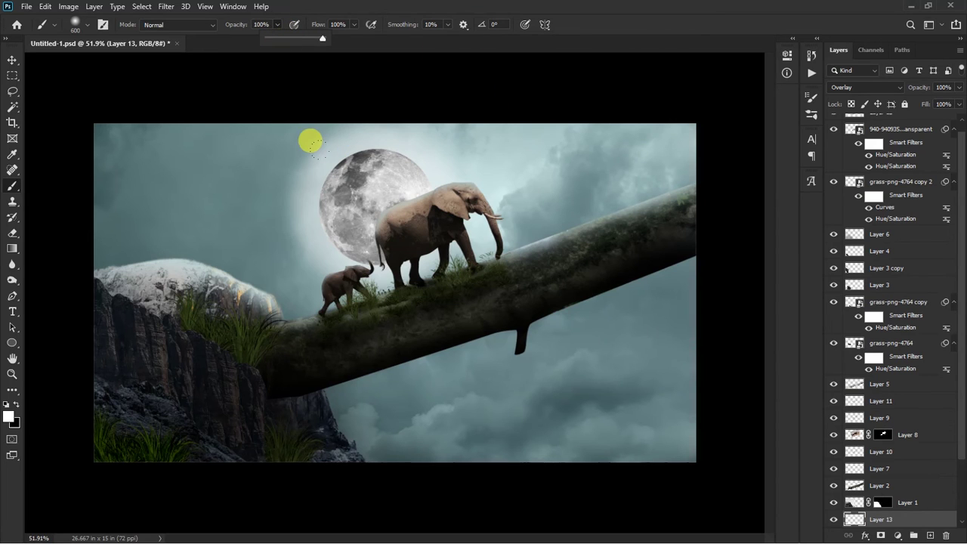
key("0")
left_click(311, 142)
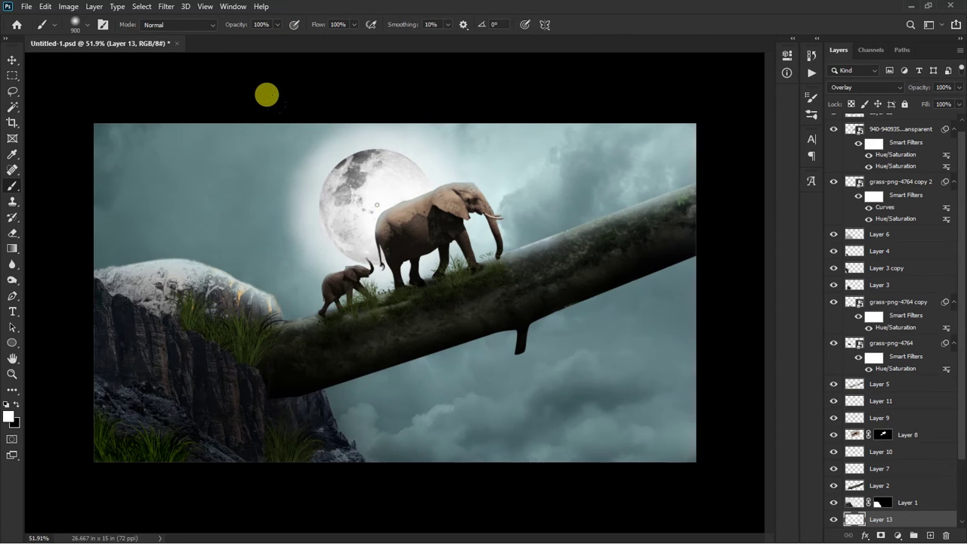
left_click(845, 89)
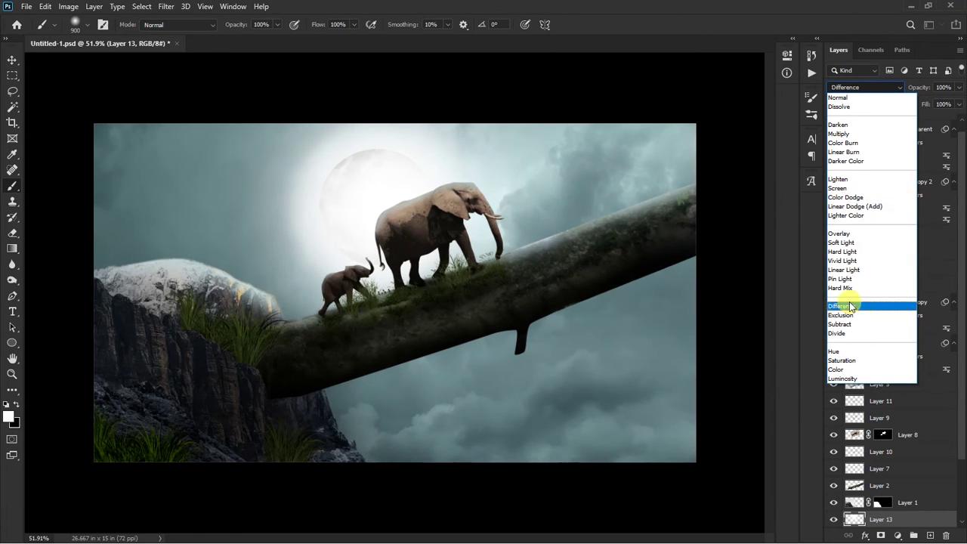
left_click(841, 235)
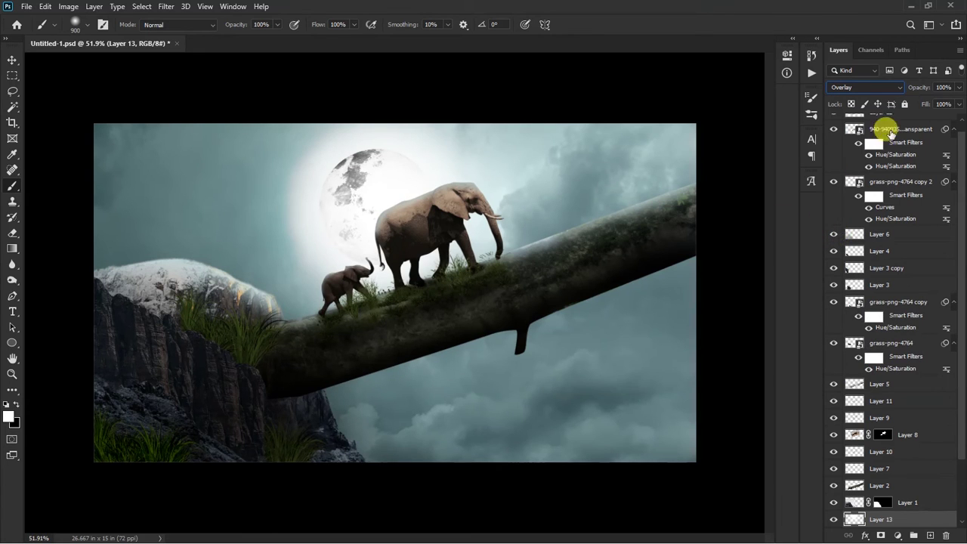
left_click(958, 89)
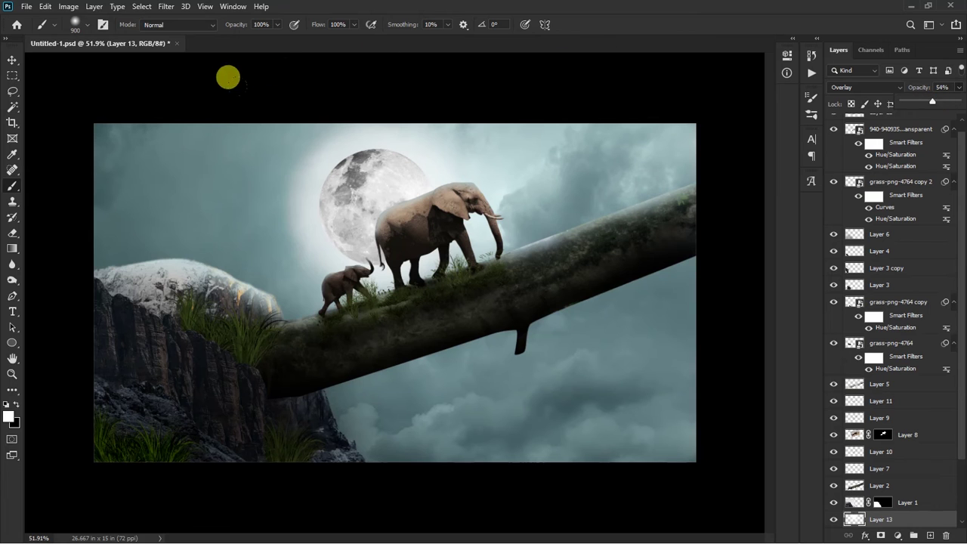
Step: Select Layer 9 beneath the elephant and toggle its visibility to check its effect
key("v")
scroll(408, 215, "up", 2)
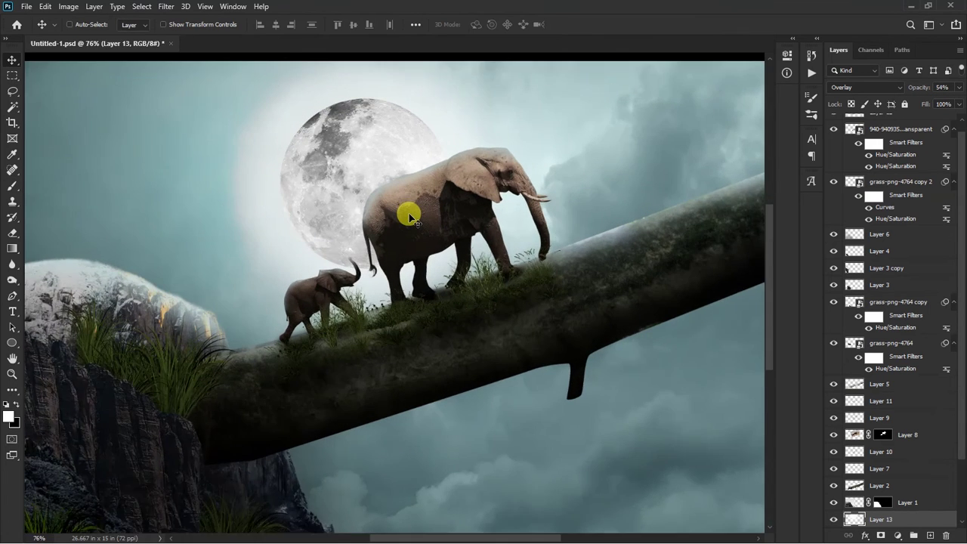
scroll(409, 216, "up", 2)
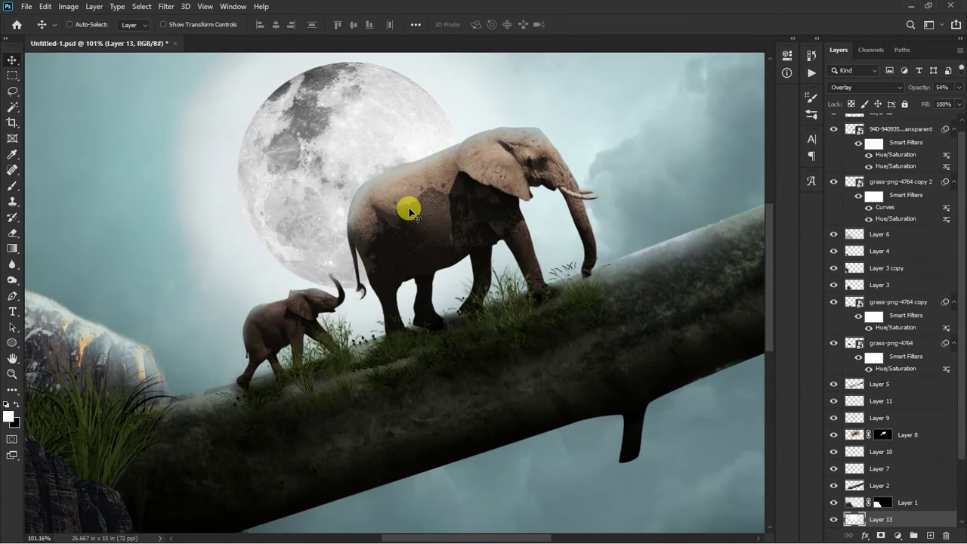
scroll(365, 161, "up", 2)
right_click(367, 206)
left_click(378, 214)
left_click(834, 418)
left_click(835, 418)
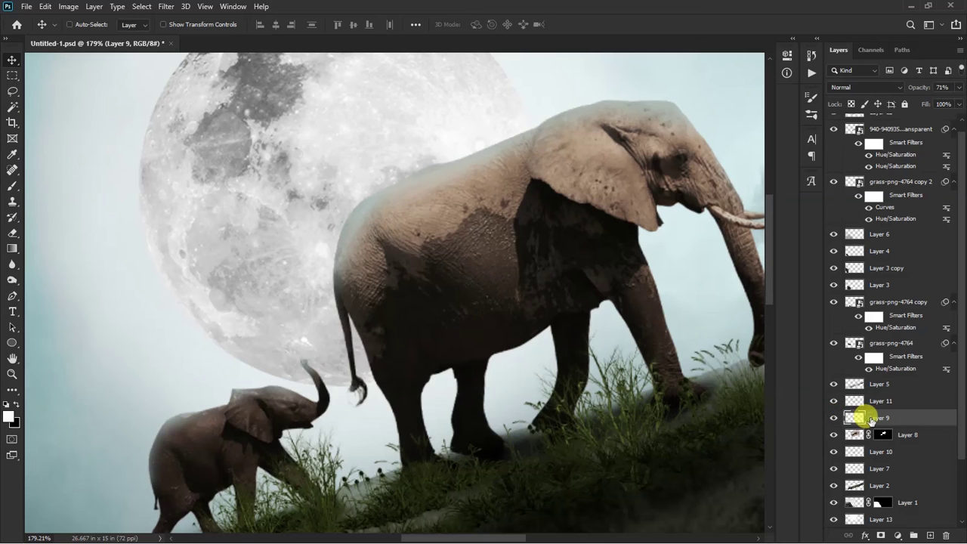
scroll(503, 245, "down", 3)
Step: Erase Layer 9's shading over the two elephants
key("j")
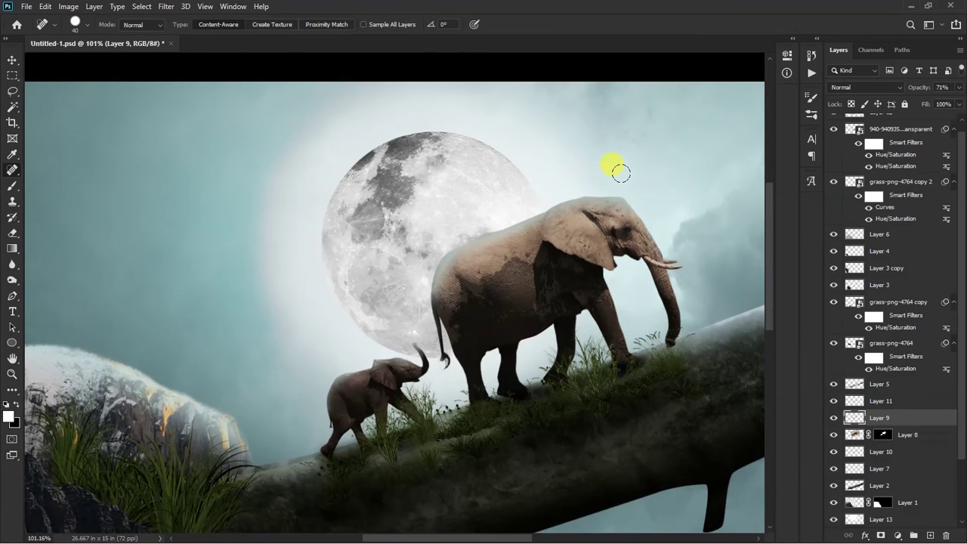
key("shift+j")
key("shift+j")
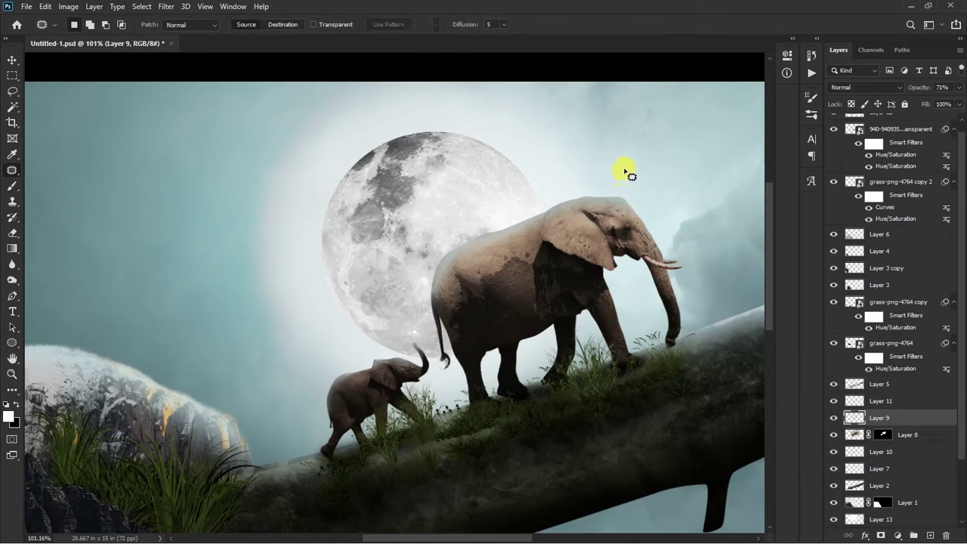
mouse_move(322, 313)
left_mouse_down()
mouse_move(294, 445)
mouse_move(348, 402)
mouse_move(426, 371)
mouse_move(483, 301)
mouse_move(566, 264)
mouse_move(665, 168)
left_mouse_up()
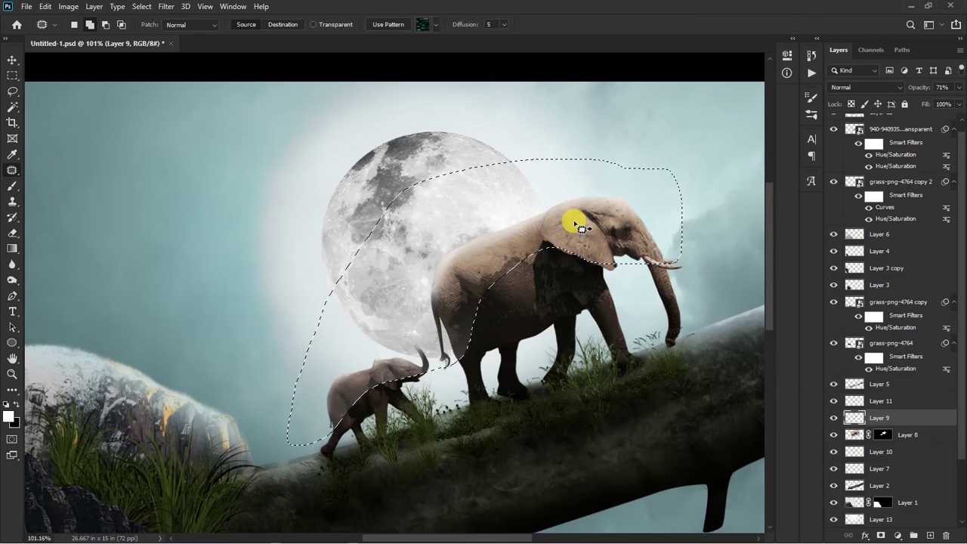
key("ctrl+d")
key("e")
mouse_move(528, 229)
left_mouse_down()
mouse_move(320, 406)
mouse_move(406, 372)
left_mouse_up()
scroll(455, 316, "down", 2)
scroll(454, 318, "down", 2)
key("v")
scroll(490, 327, "down", 1)
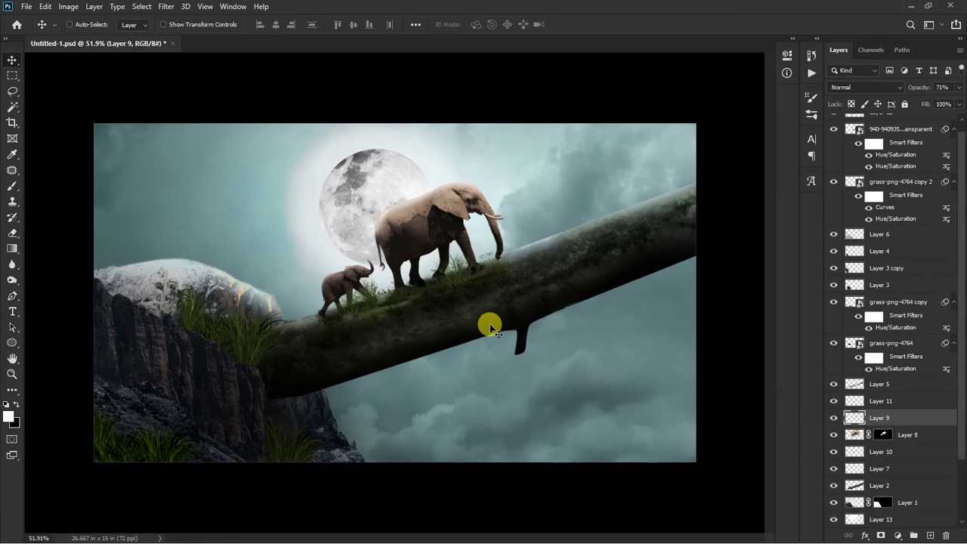
scroll(930, 150, "up", 1)
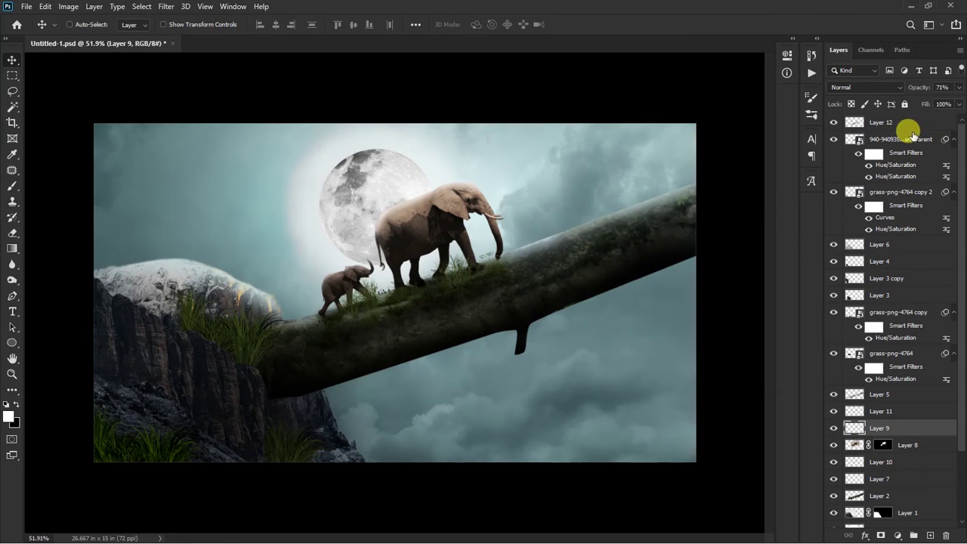
left_click(904, 128)
Step: Stamp the composite into Layer 14 and grade it: exposure −0.05, shadows −21, clarity +16, vibrance +15
key("ctrl+shift+alt+e")
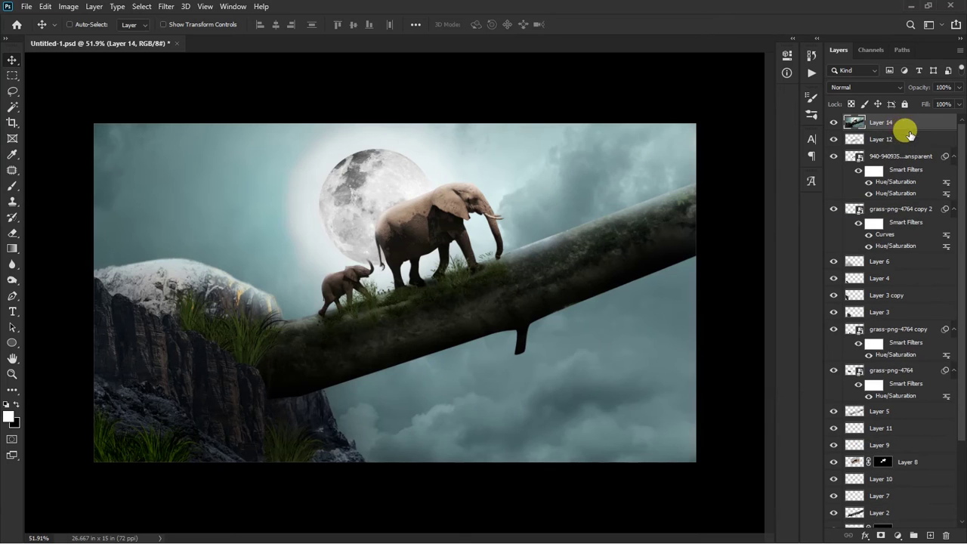
left_click(161, 12)
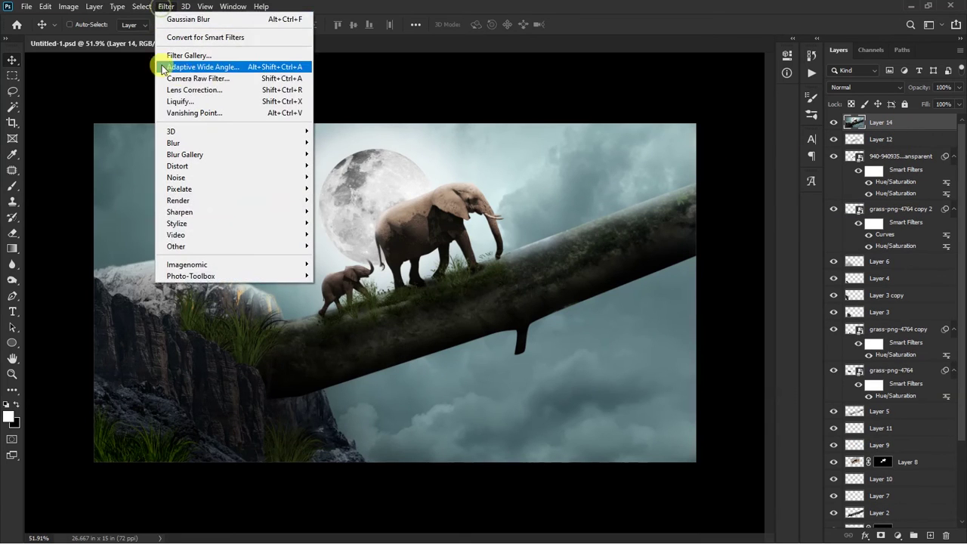
left_click(204, 79)
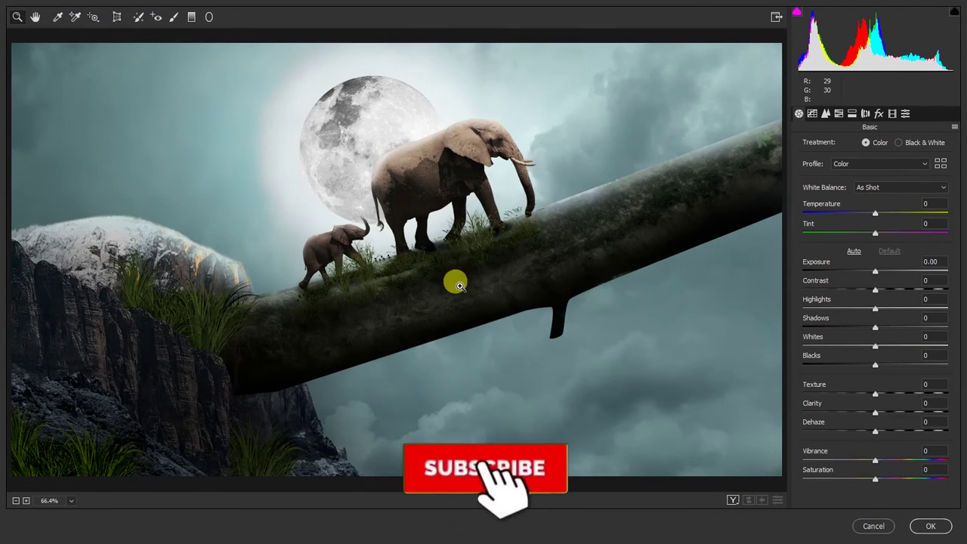
left_click_drag(873, 272, 875, 274)
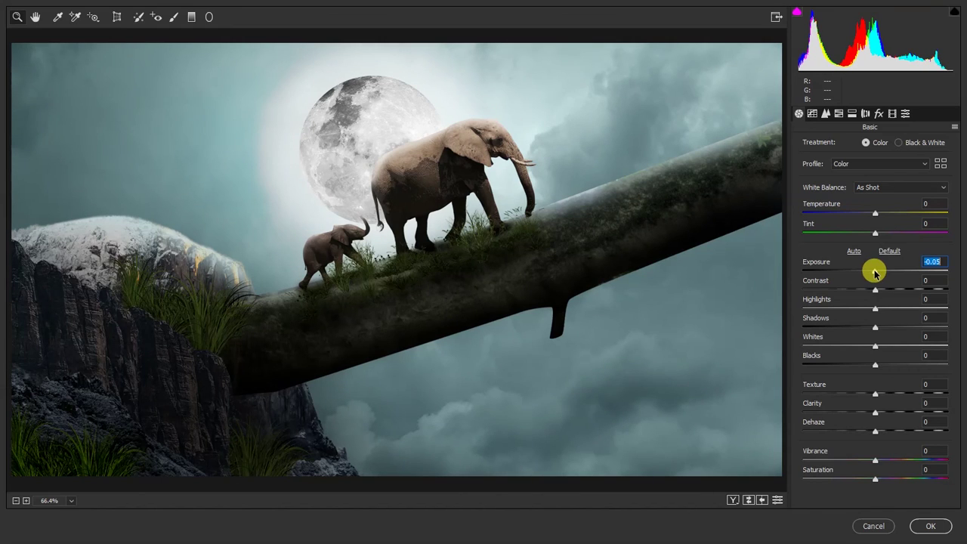
left_click_drag(875, 327, 861, 328)
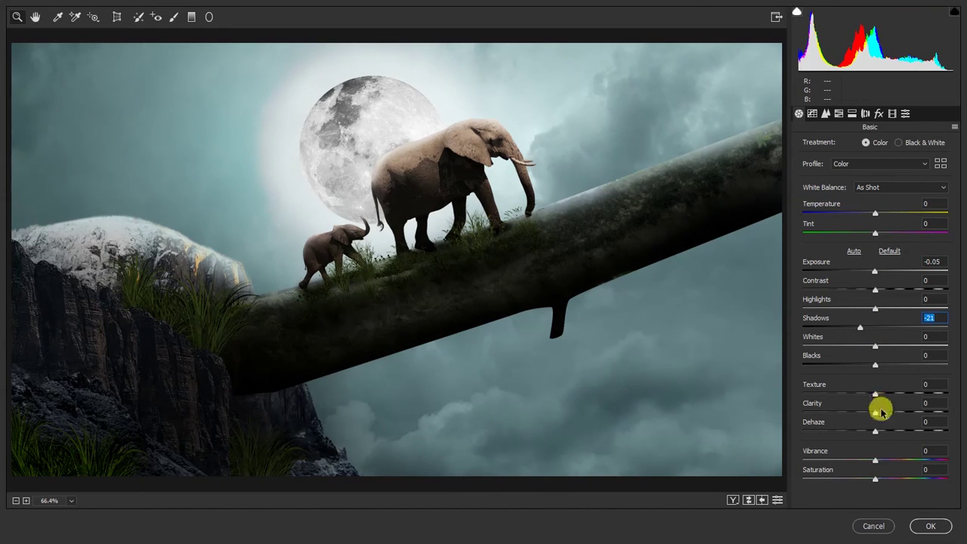
left_click_drag(880, 413, 889, 415)
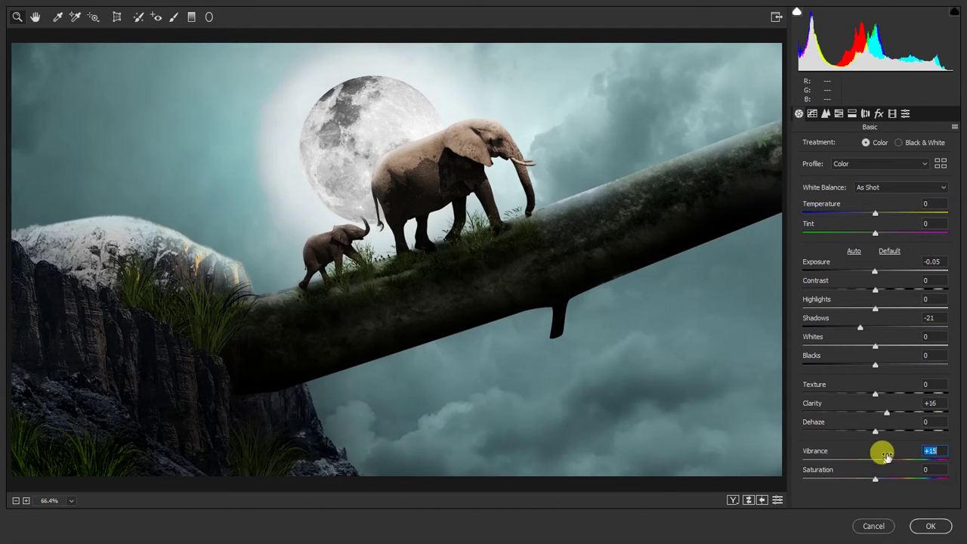
left_click(930, 529)
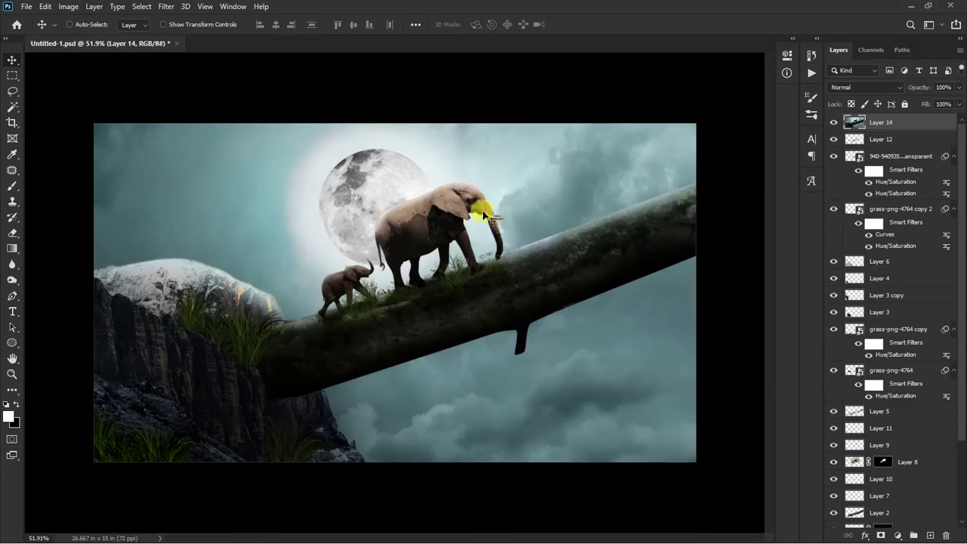
Step: Vignette the edges with a wide Camera Raw radial filter (exposure −3.80) around the moon and elephants
left_click(167, 8)
left_click(182, 80)
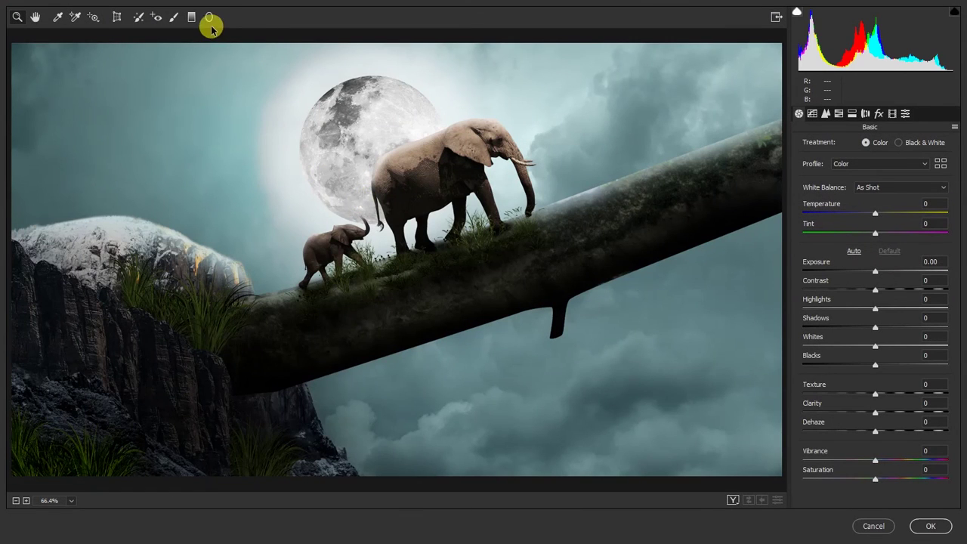
left_click(209, 22)
left_click_drag(319, 195, 551, 371)
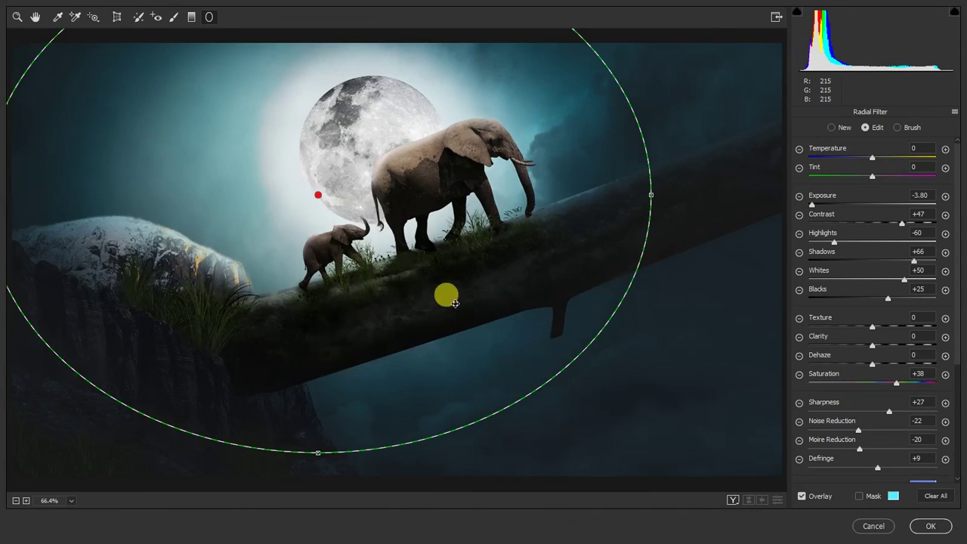
left_click_drag(651, 194, 726, 198)
left_click_drag(583, 214, 616, 205)
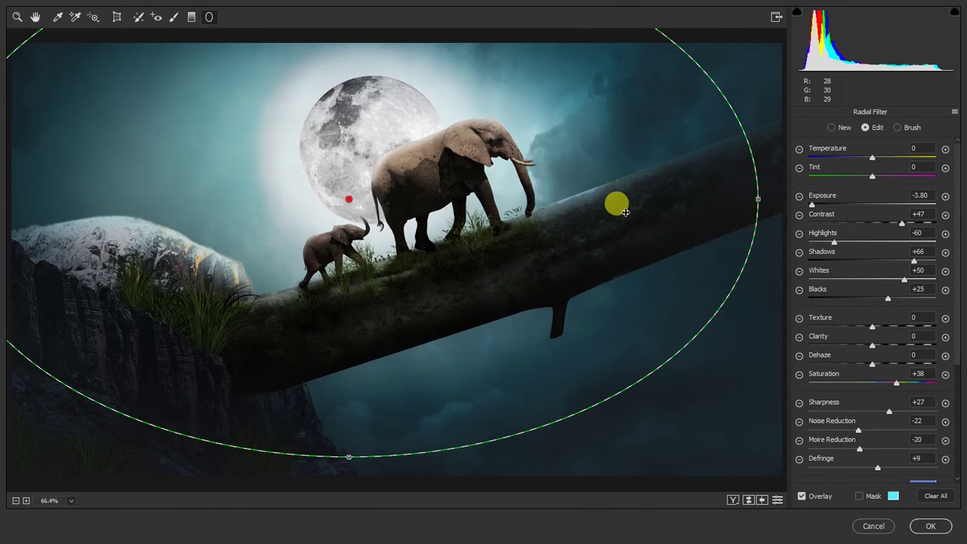
left_click_drag(614, 292, 636, 299)
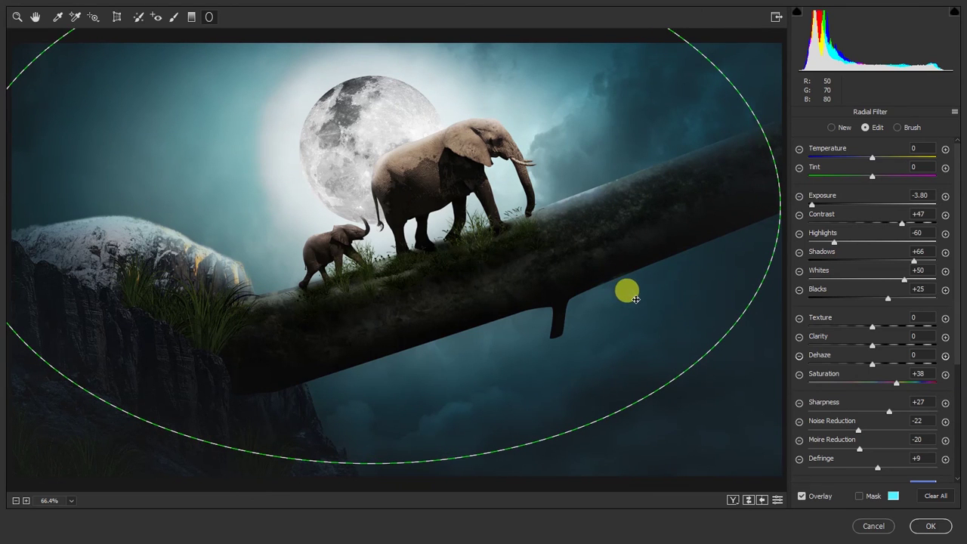
left_click(914, 520)
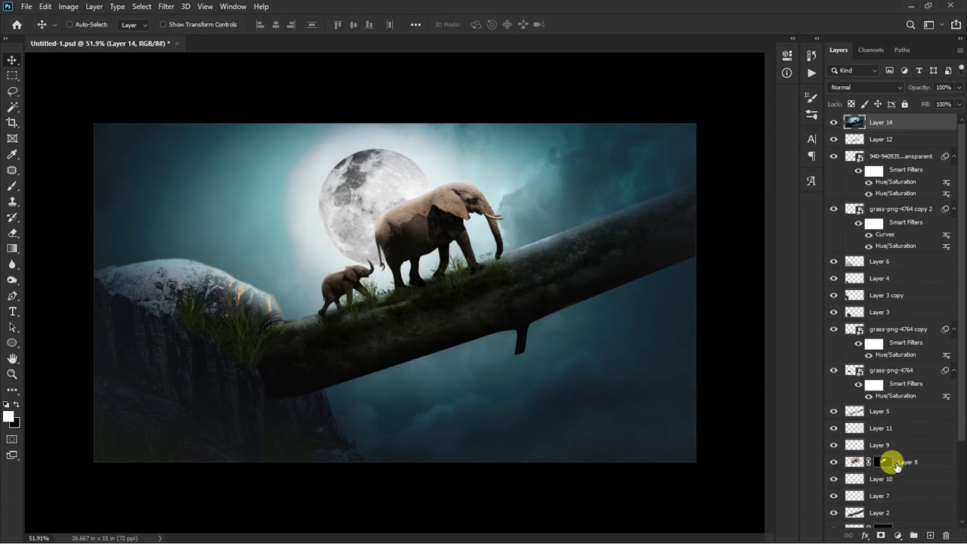
Step: Add a Curves adjustment on the Blue channel, then add a solid Color Fill layer
left_click(897, 535)
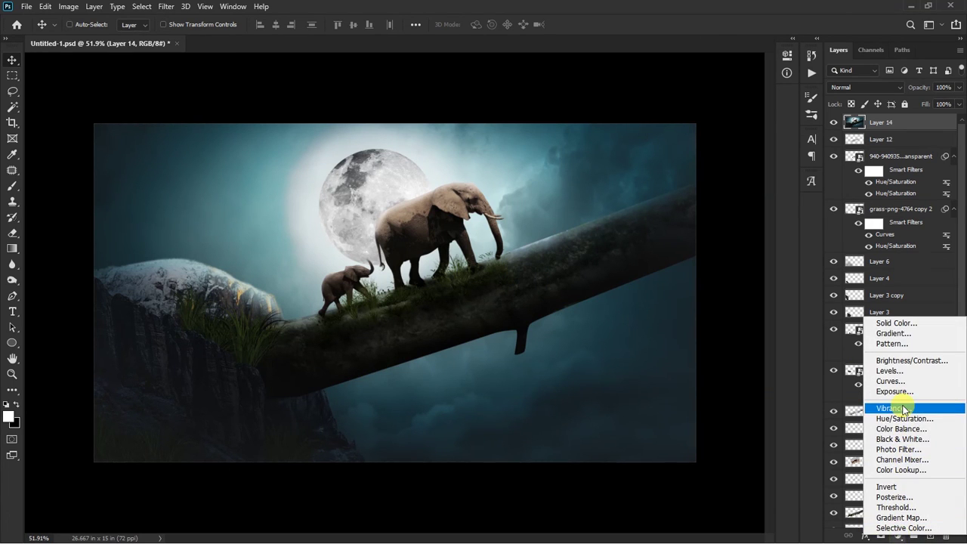
left_click(891, 381)
left_click(667, 109)
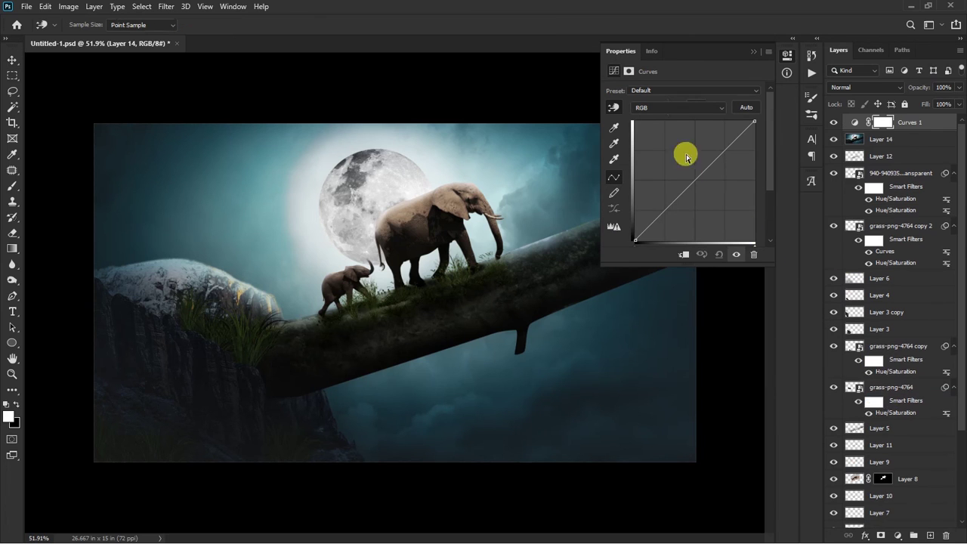
left_click(640, 146)
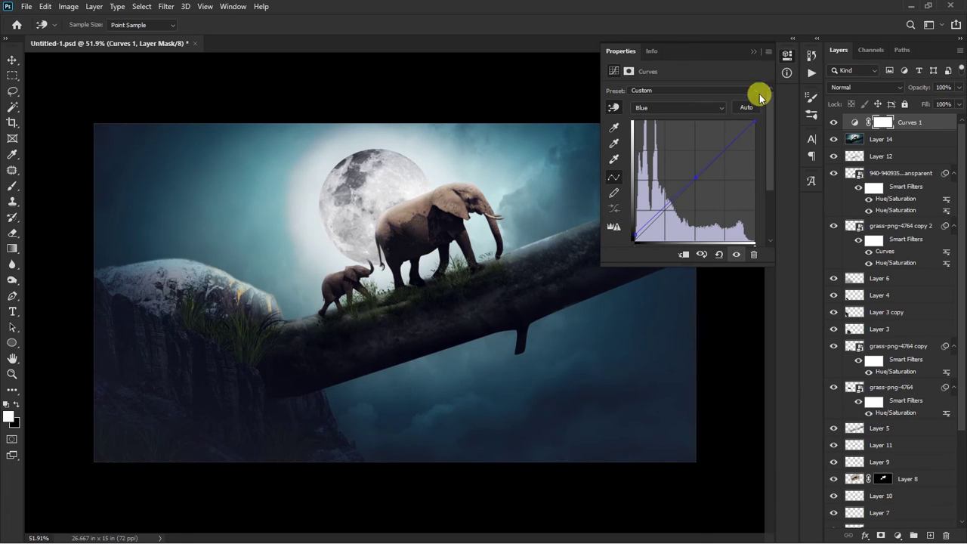
left_click(754, 52)
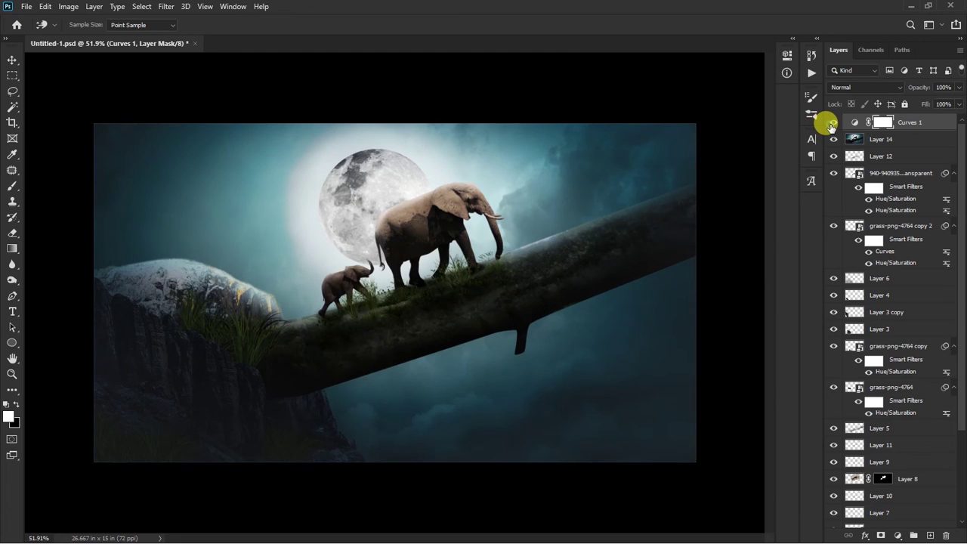
left_click(898, 535)
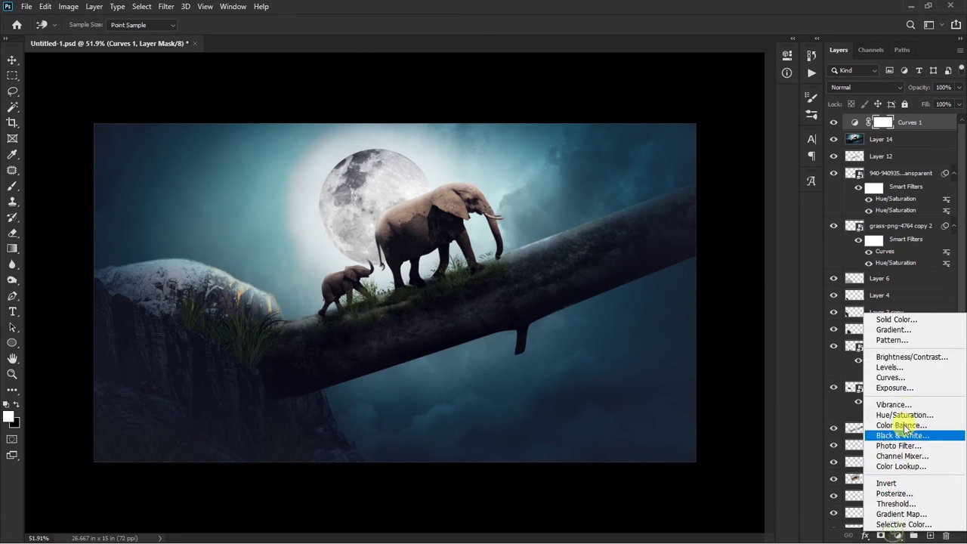
left_click(897, 320)
Step: Set the Color Fill 1 layer to black and select its mask for brushing
left_click_drag(779, 276, 805, 306)
left_click(907, 146)
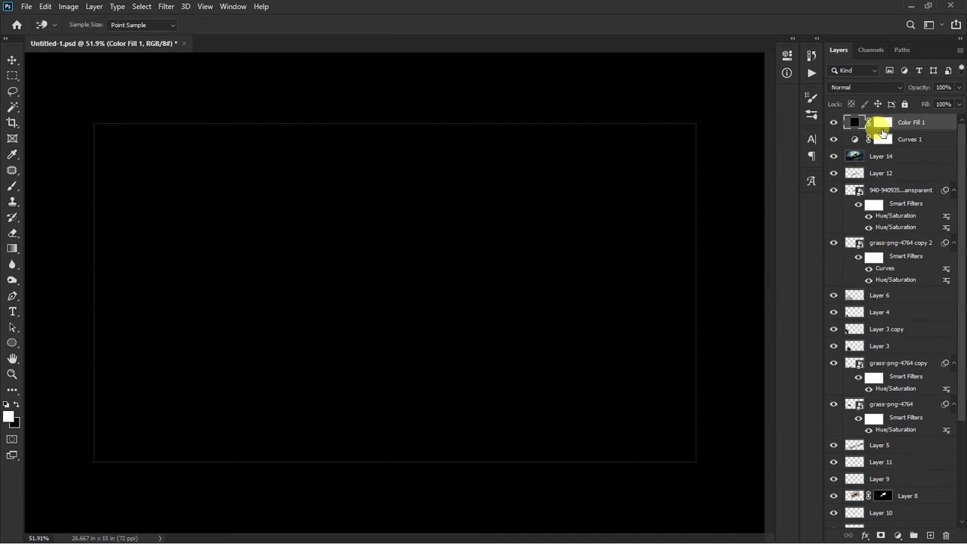
left_click(884, 122)
key("b")
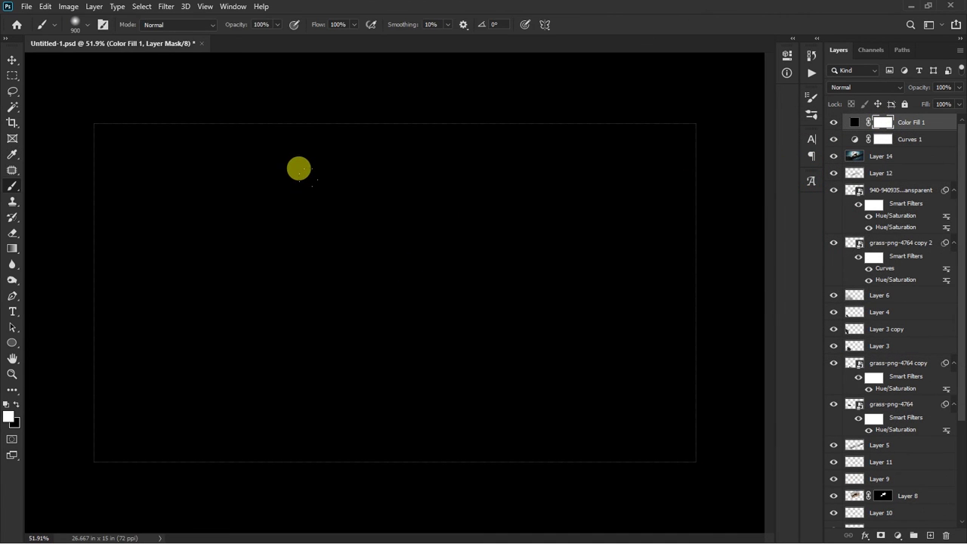
Step: Paint the mask's centre away with an enlarged brush, then toggle the fill to compare
left_click(395, 280)
key("bracketright")
key("bracketright")
key("bracketright")
left_click(296, 101)
key("bracketright")
left_click(136, 119)
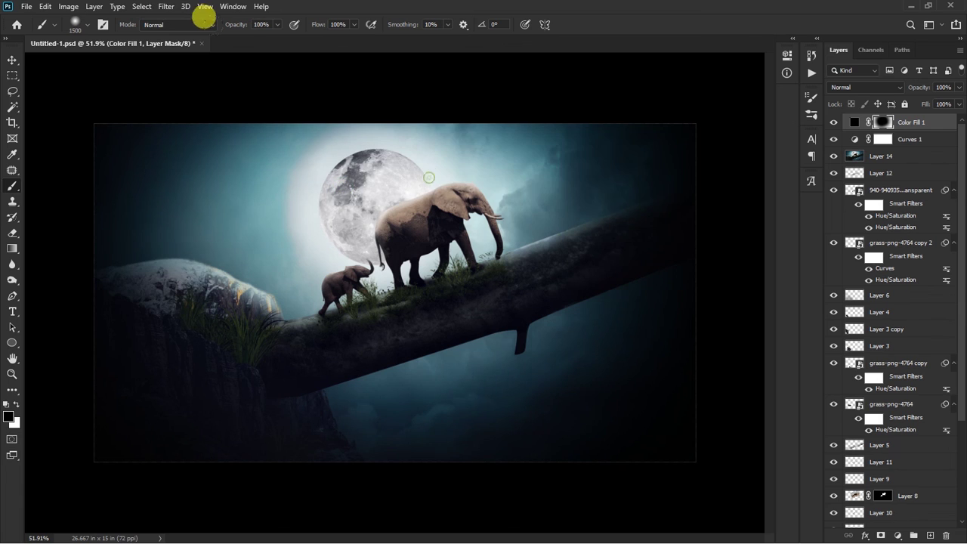
left_click(499, 99)
left_click(277, 197)
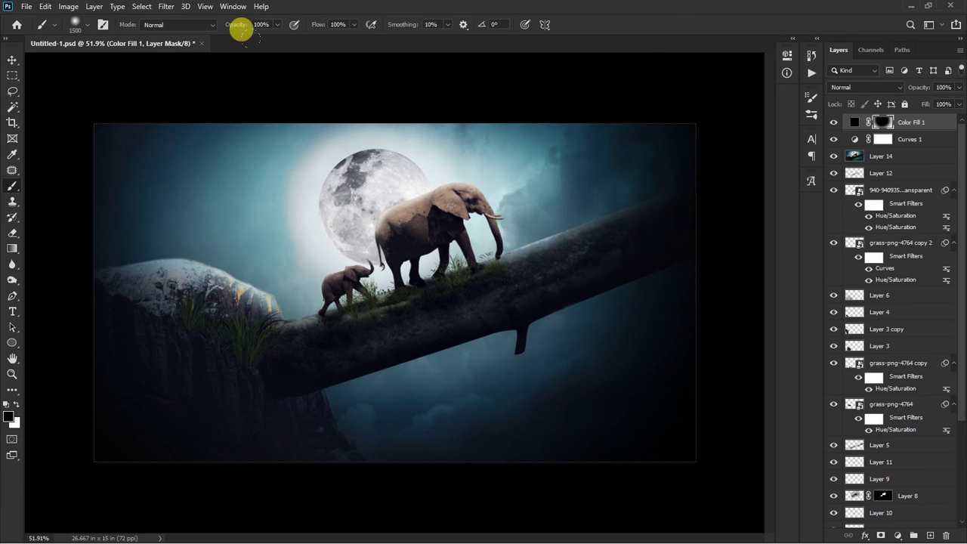
key("v")
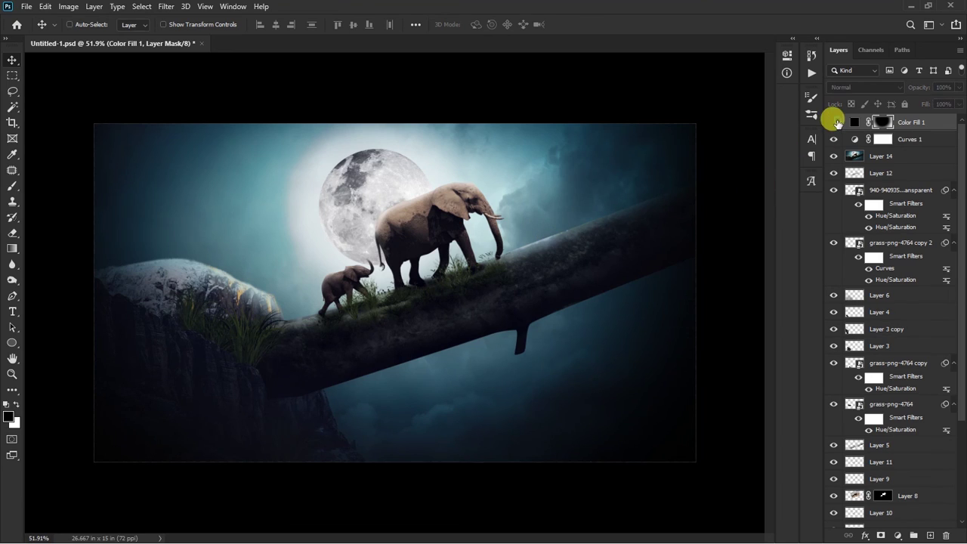
left_click(835, 122)
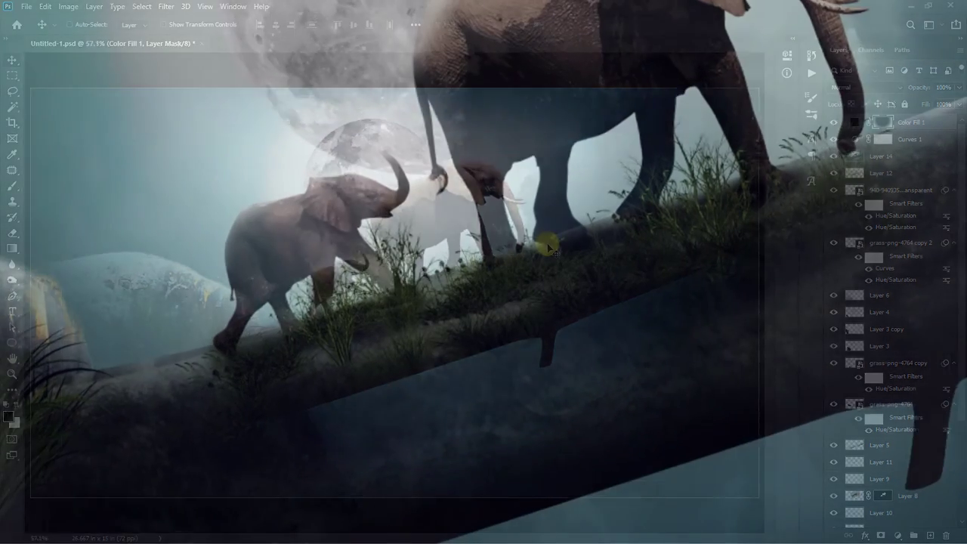